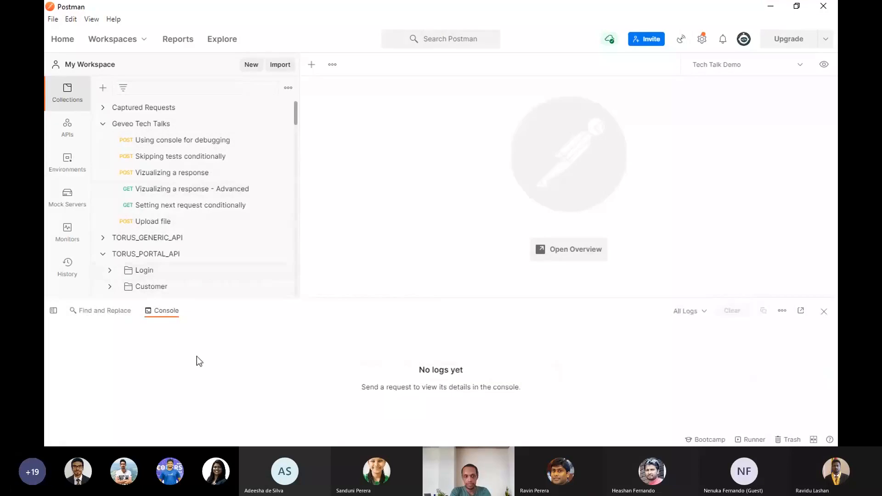
# Open the "Using console for debugging" request from the Geveo Tech Talks collection at its body and send it.
pyautogui.click(218, 140)
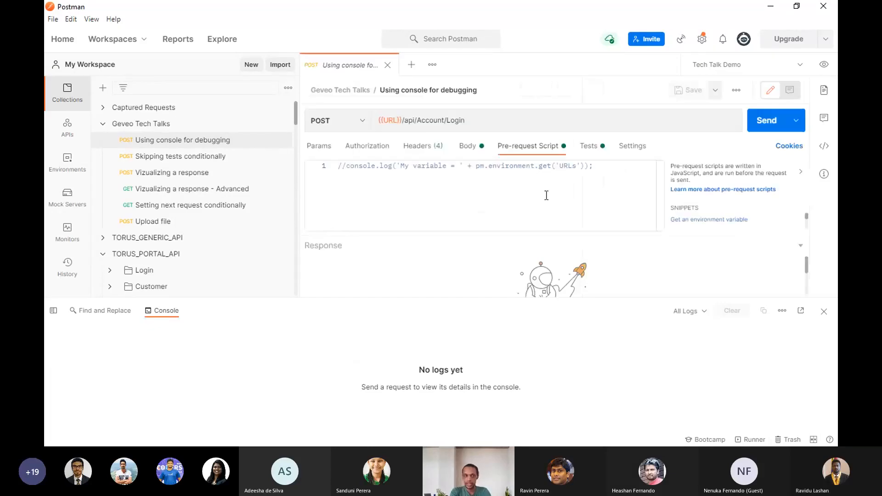
pyautogui.click(475, 146)
pyautogui.click(762, 121)
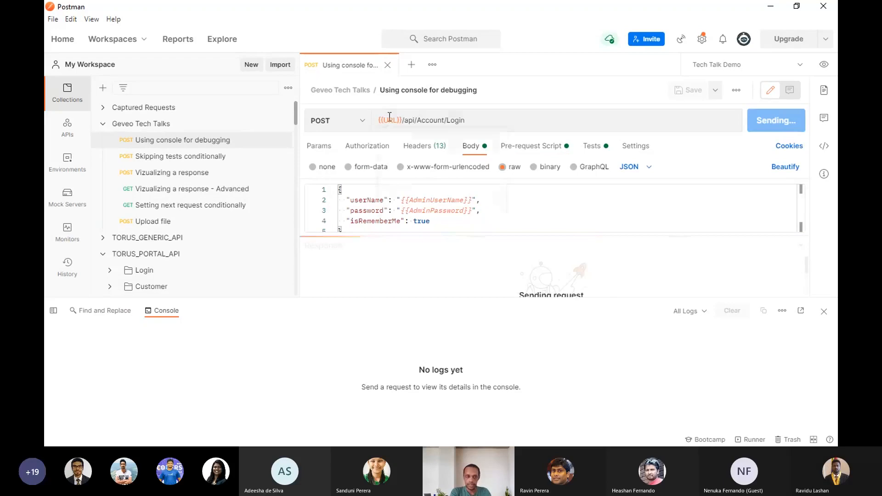
pyautogui.moveTo(389, 118)
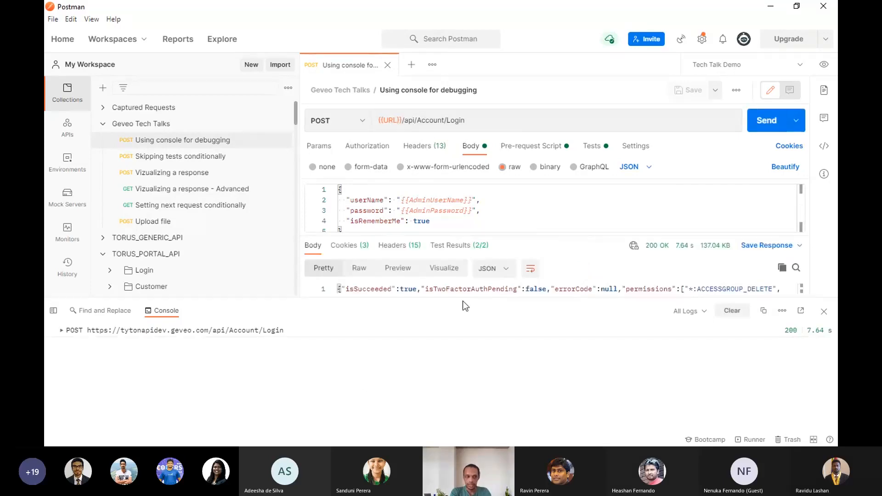
# Examine the logged Account/Login request in an enlarged console, expanding its entry and collapsing the response and request header sections.
pyautogui.moveTo(466, 297); pyautogui.dragTo(467, 275)
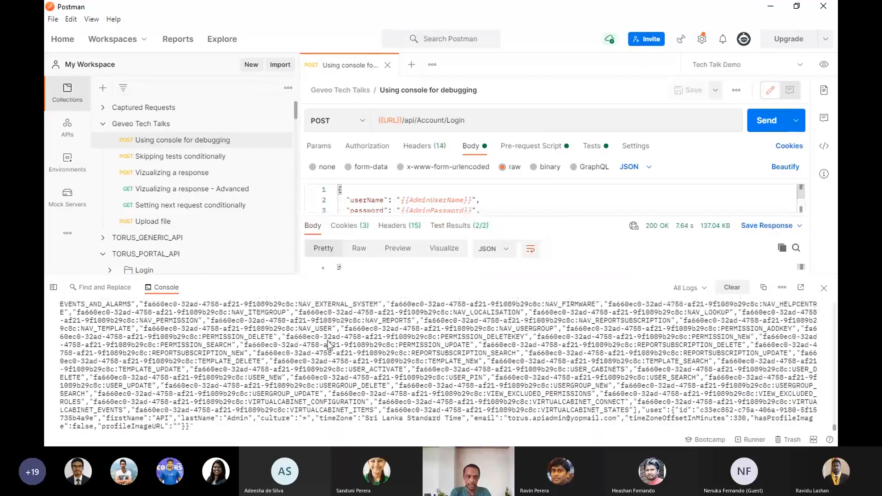
pyautogui.scroll(3, 329, 345)
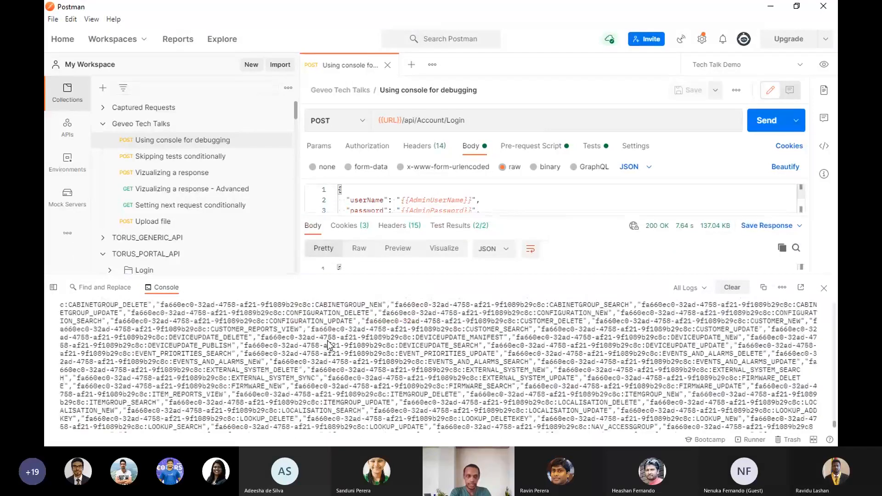
pyautogui.scroll(5, 329, 344)
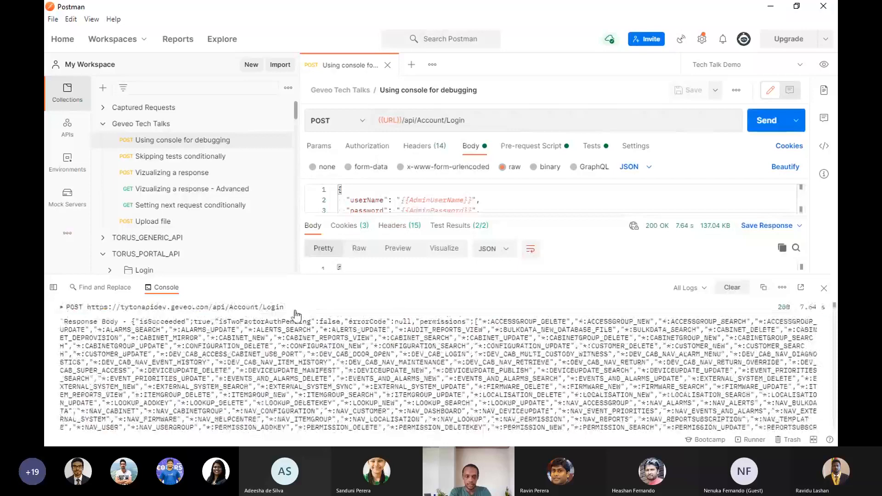
pyautogui.click(69, 308)
pyautogui.scroll(-2, 67, 334)
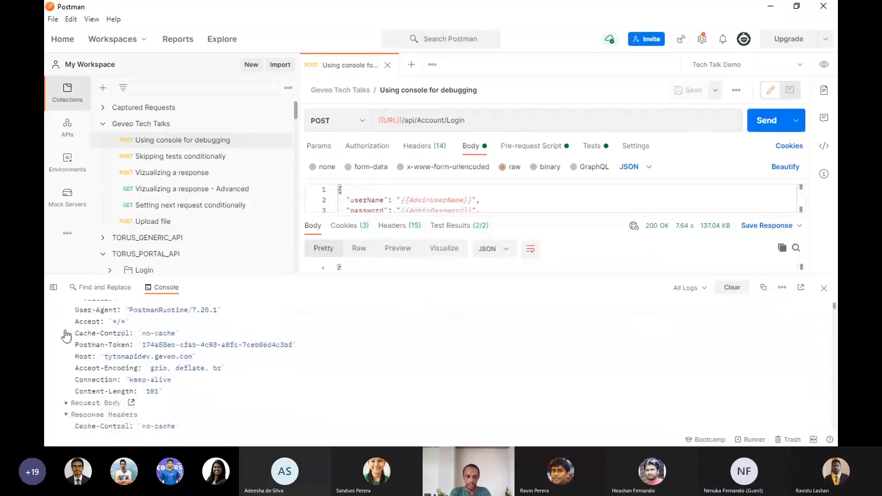
pyautogui.scroll(-5, 66, 335)
pyautogui.scroll(3, 66, 336)
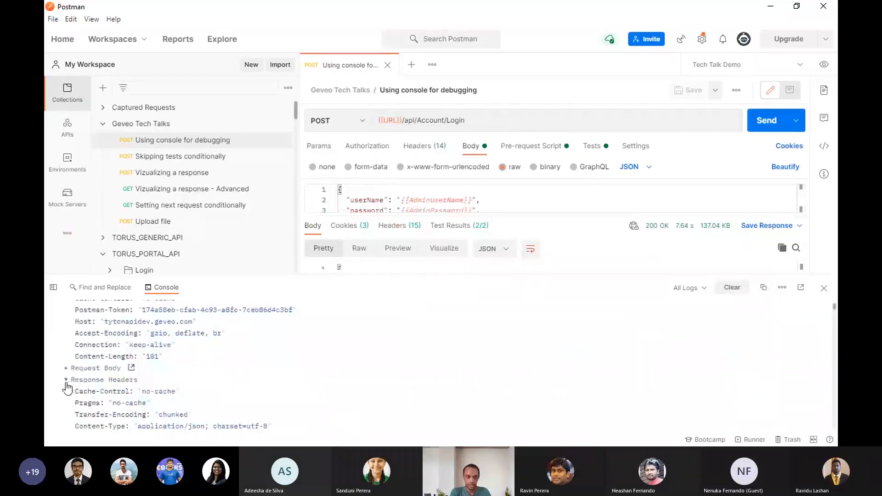
pyautogui.click(67, 380)
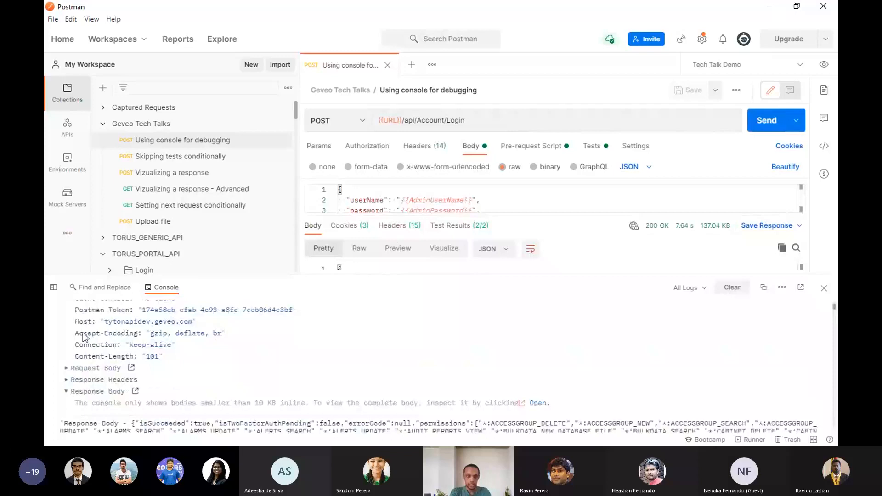
pyautogui.scroll(3, 84, 336)
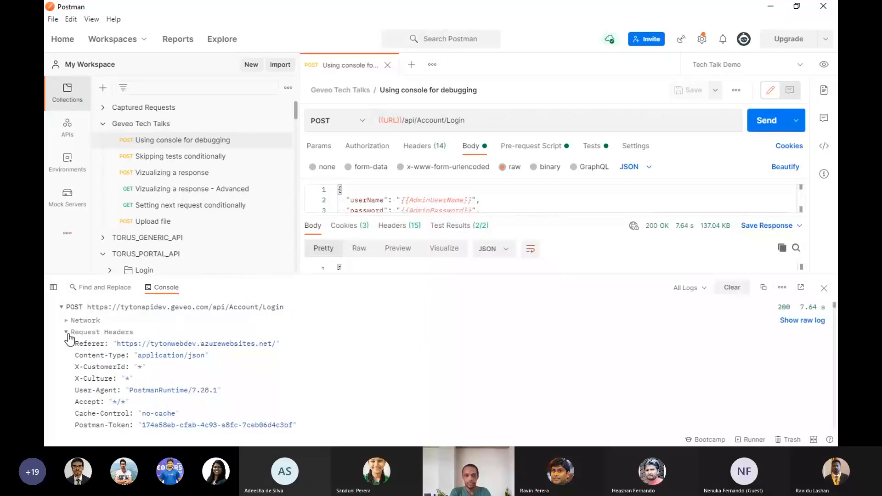
pyautogui.click(68, 333)
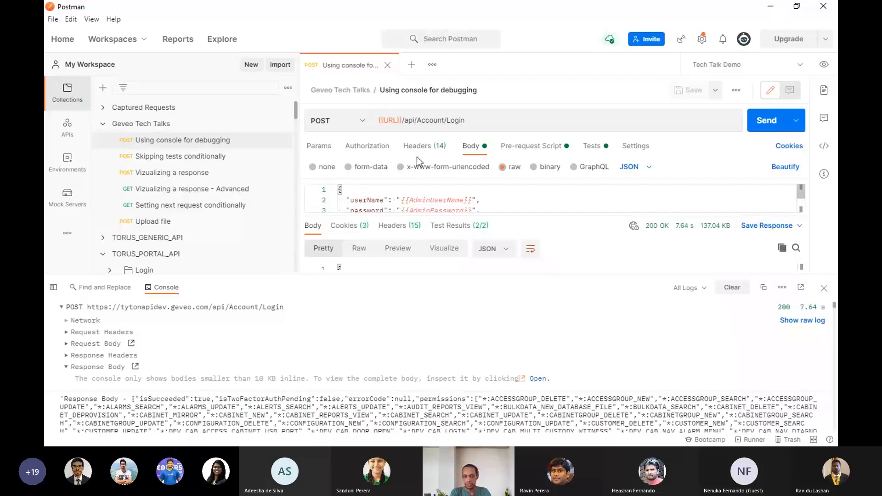
# Change the request address variable to {{URLs}}, clear the console and send the request.
pyautogui.click(399, 120)
pyautogui.write('s')
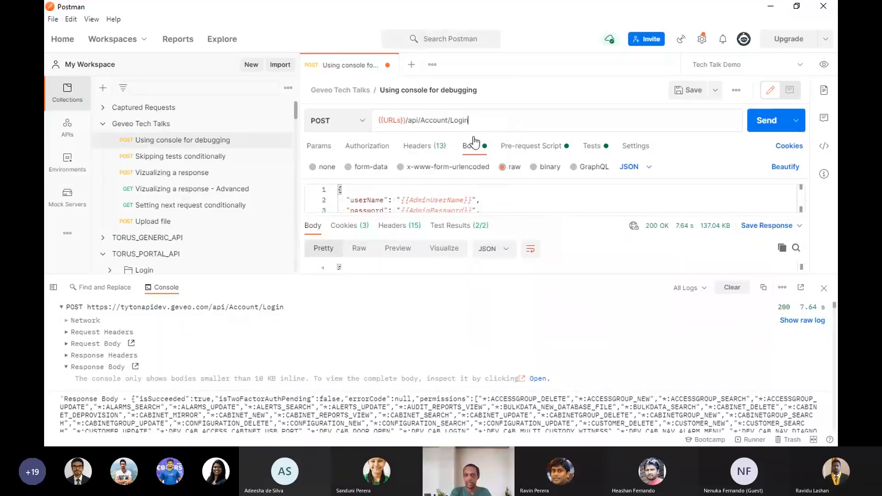
pyautogui.moveTo(400, 121)
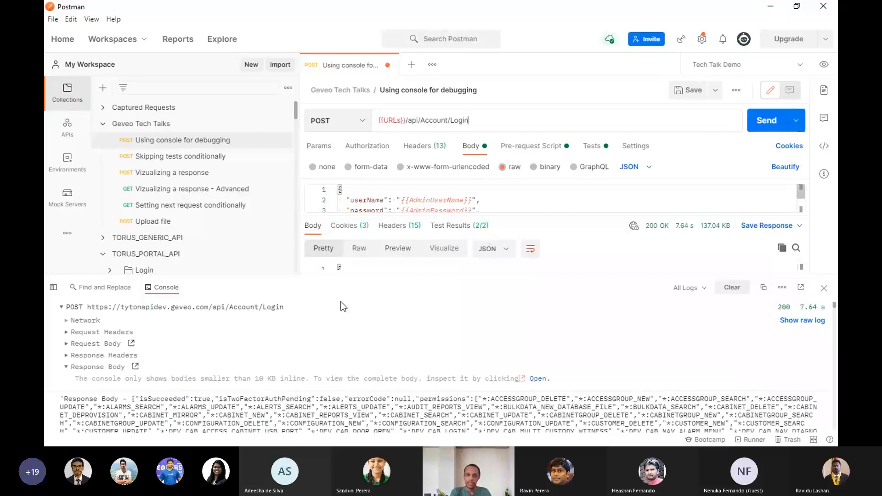
pyautogui.click(739, 287)
pyautogui.click(765, 119)
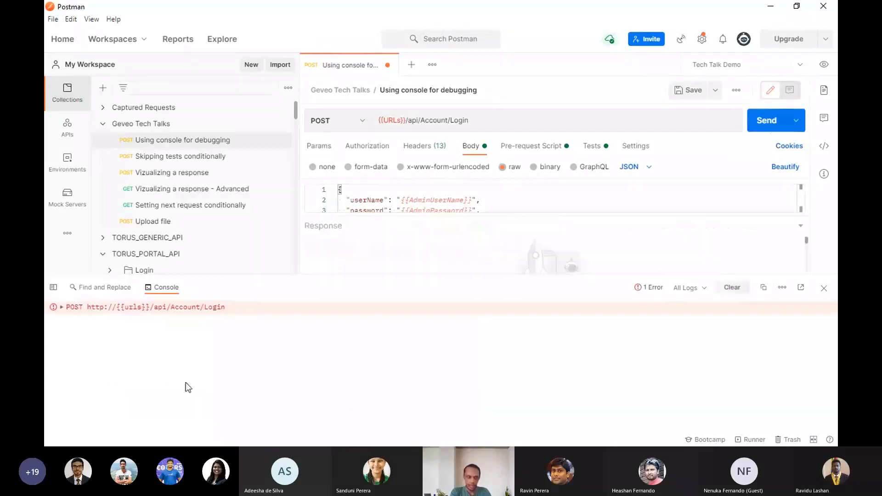
# Inspect the error details and unresolved variable of the failed Account/Login entry, shrink the console and collapse the entry.
pyautogui.click(67, 307)
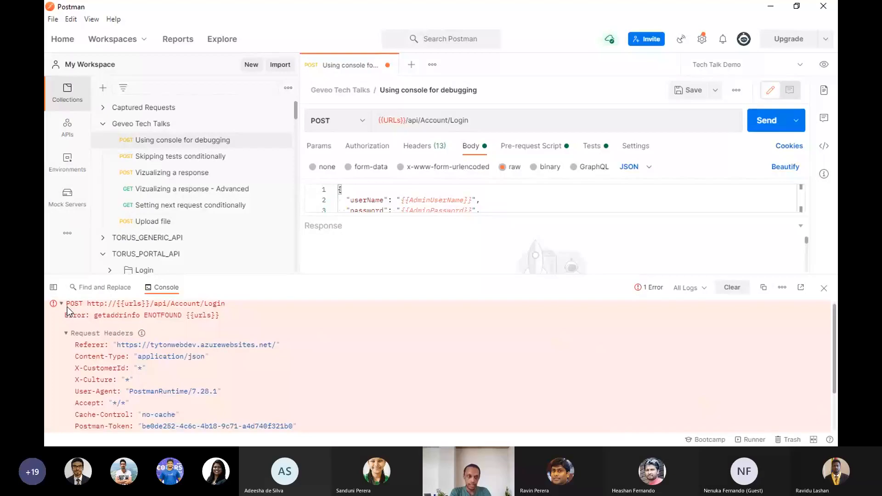
pyautogui.doubleClick(189, 316)
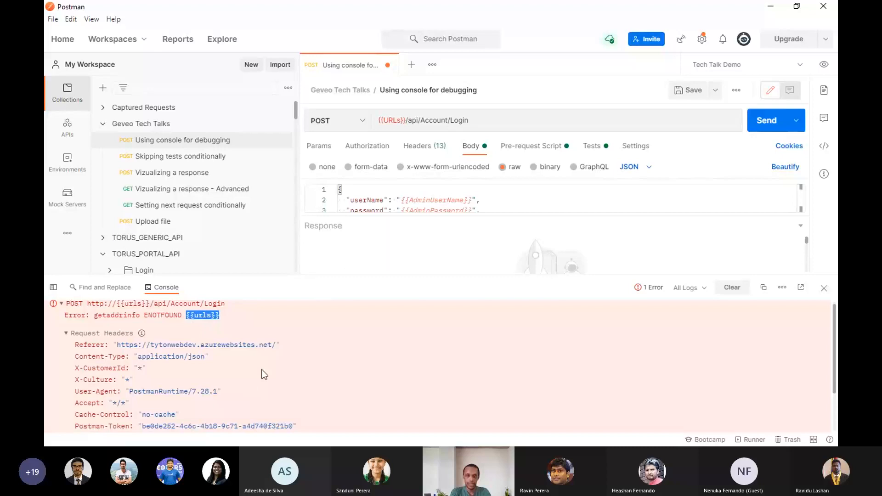
pyautogui.click(432, 212)
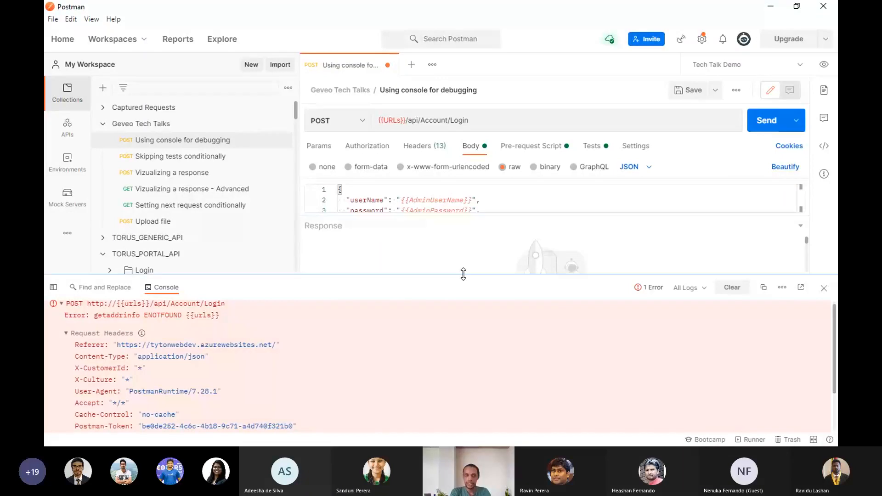
pyautogui.moveTo(463, 306); pyautogui.dragTo(463, 349)
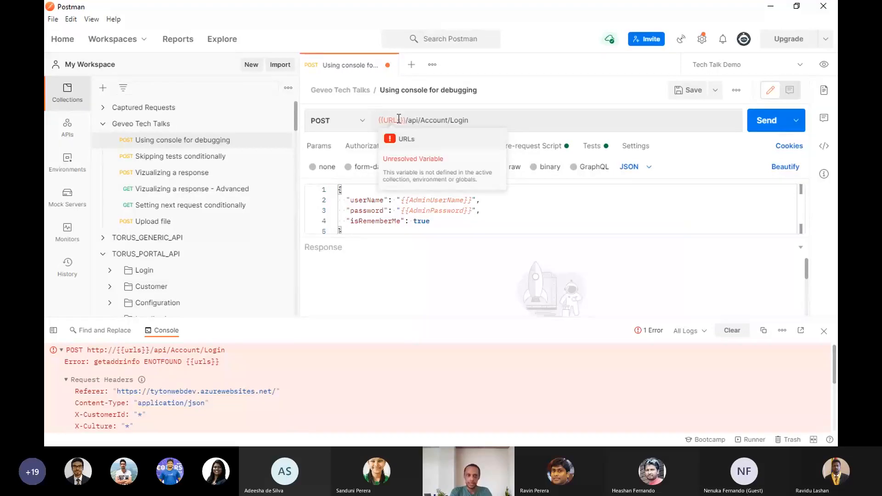
pyautogui.click(64, 353)
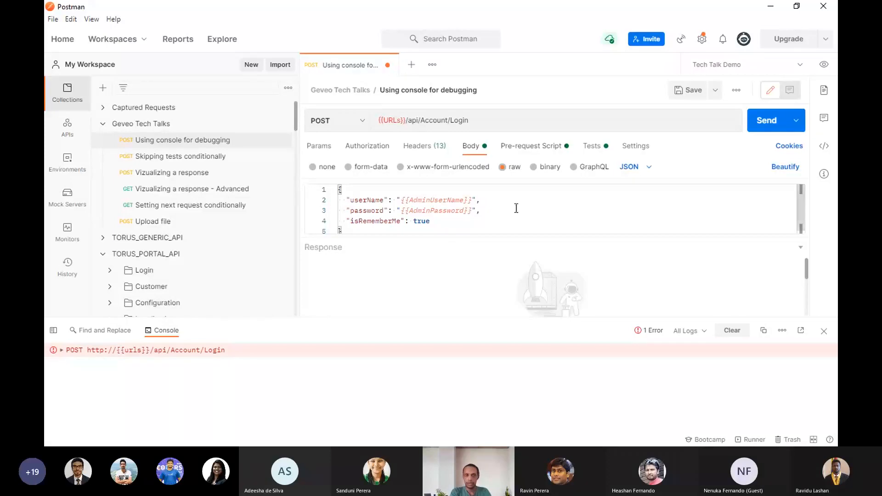
# Uncomment the console.log line for the URLs variable in the pre-request script, send the request and check the logged value.
pyautogui.click(548, 147)
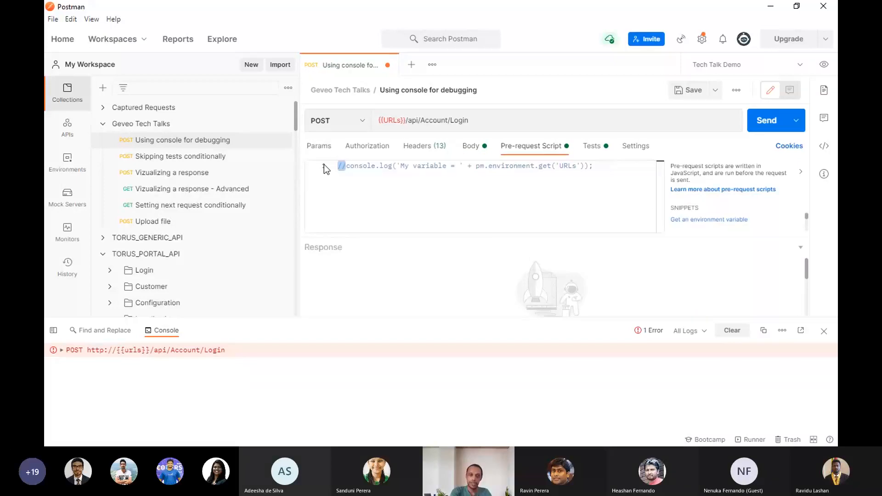
pyautogui.press('Delete')
pyautogui.press('Delete')
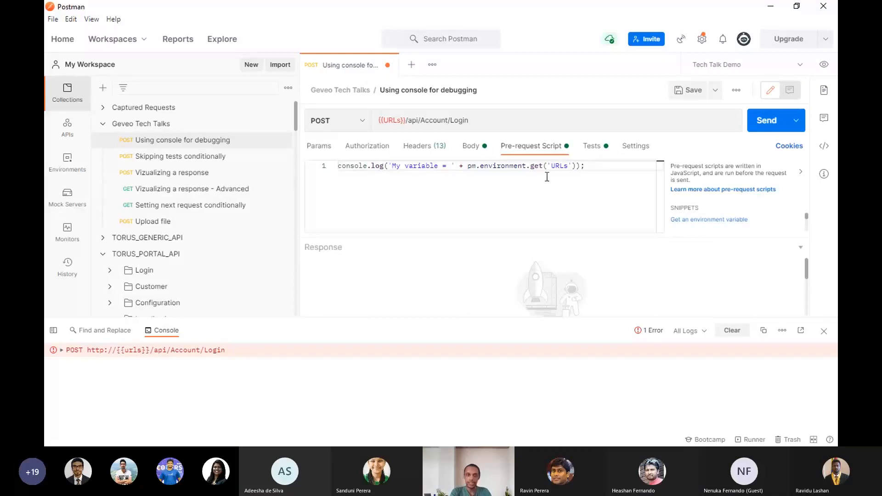
pyautogui.moveTo(576, 166); pyautogui.dragTo(467, 166)
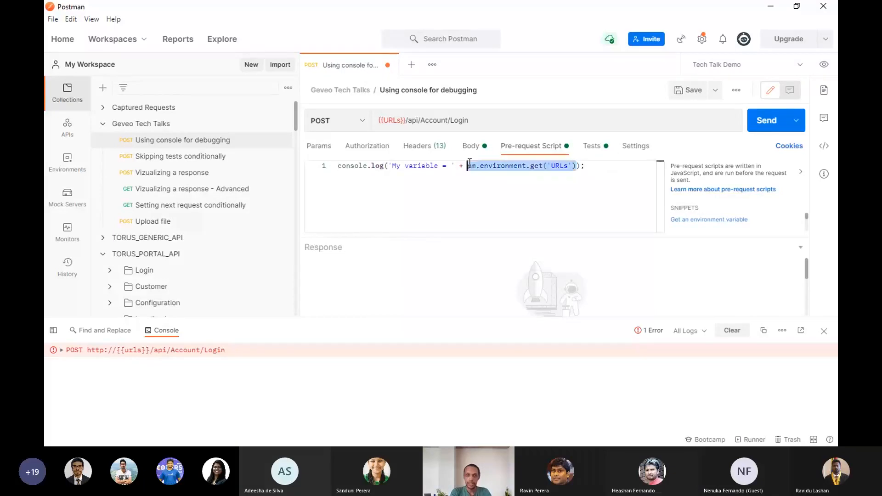
pyautogui.click(760, 131)
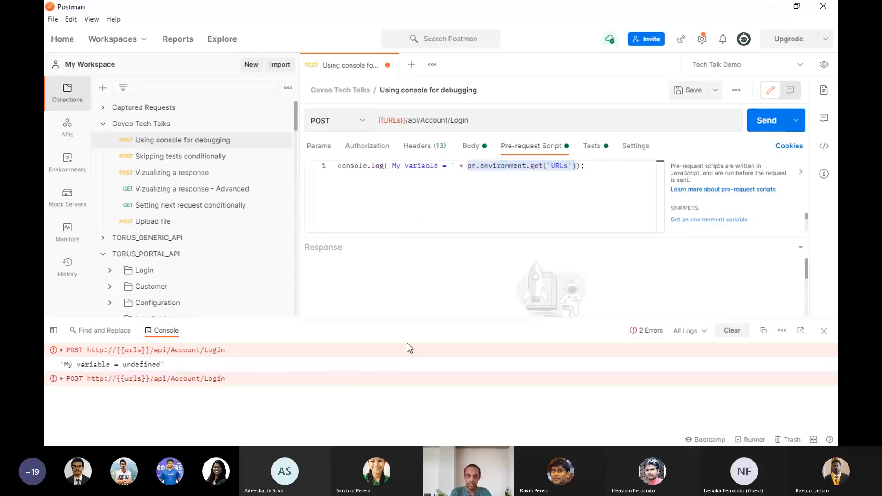
pyautogui.doubleClick(151, 368)
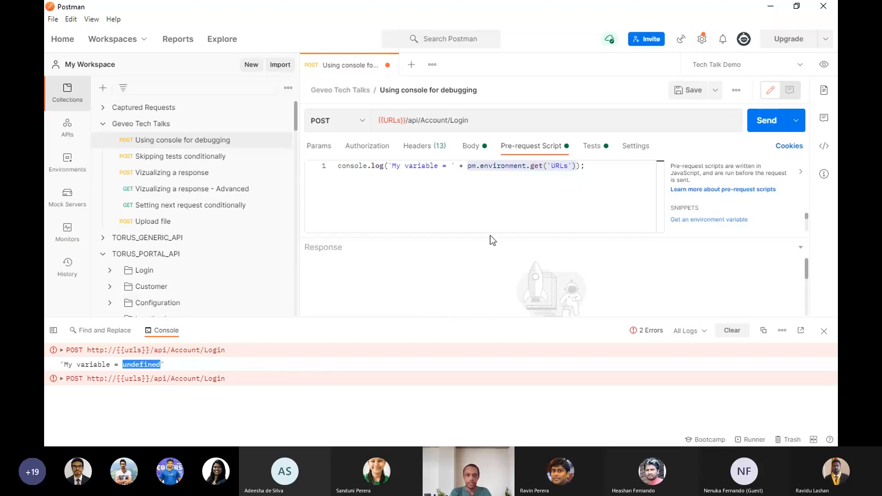
# Correct the variable name to URL in both the pre-request script and the request address, and send the request again.
pyautogui.doubleClick(568, 165)
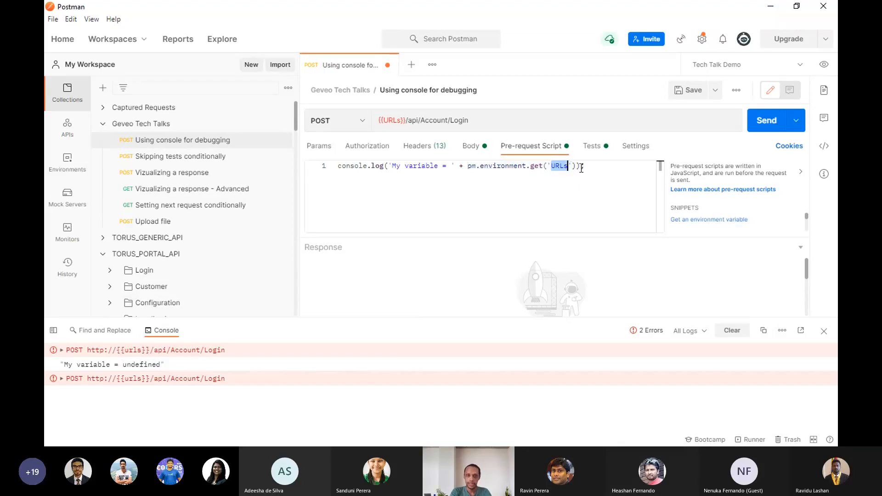
pyautogui.click(575, 167)
pyautogui.click(569, 167)
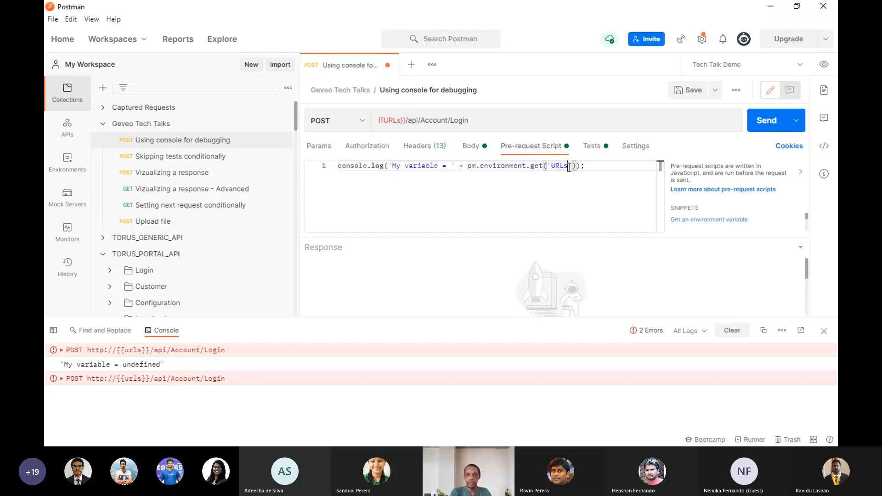
pyautogui.press('BackSpace')
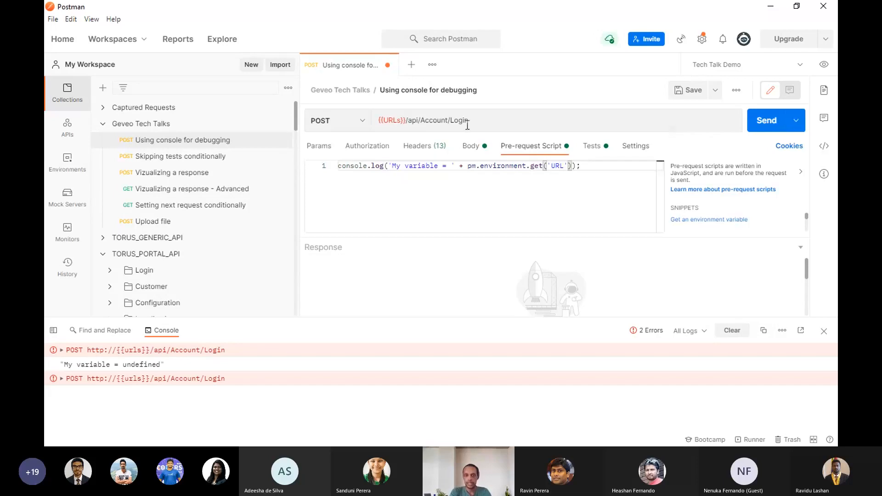
pyautogui.click(400, 118)
pyautogui.press('BackSpace')
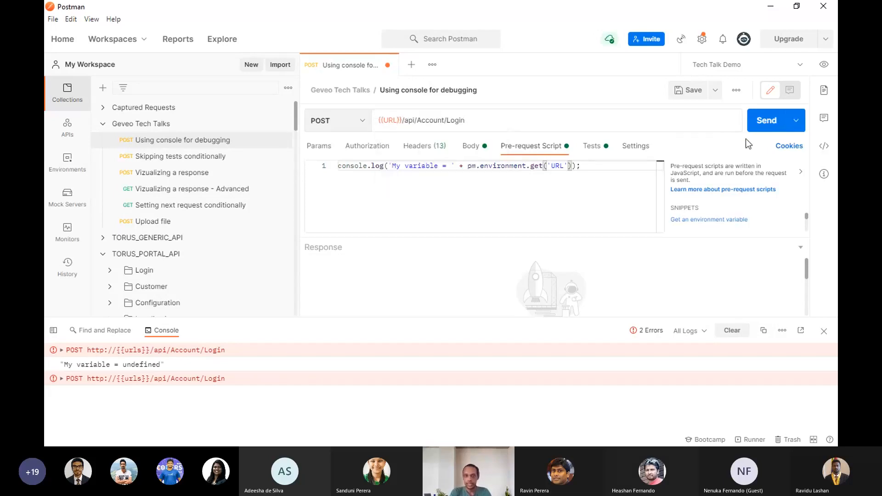
pyautogui.click(766, 120)
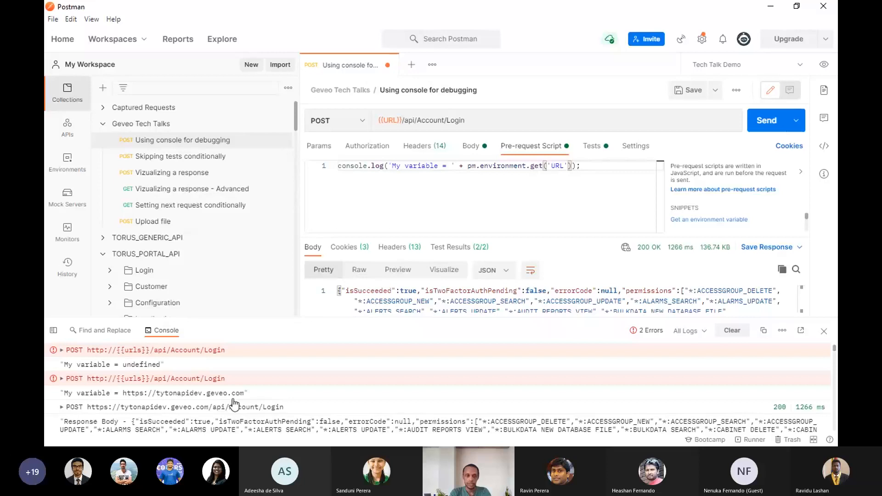
# Review the logged variable value and the response body of the resent request in the console.
pyautogui.scroll(-3, 239, 399)
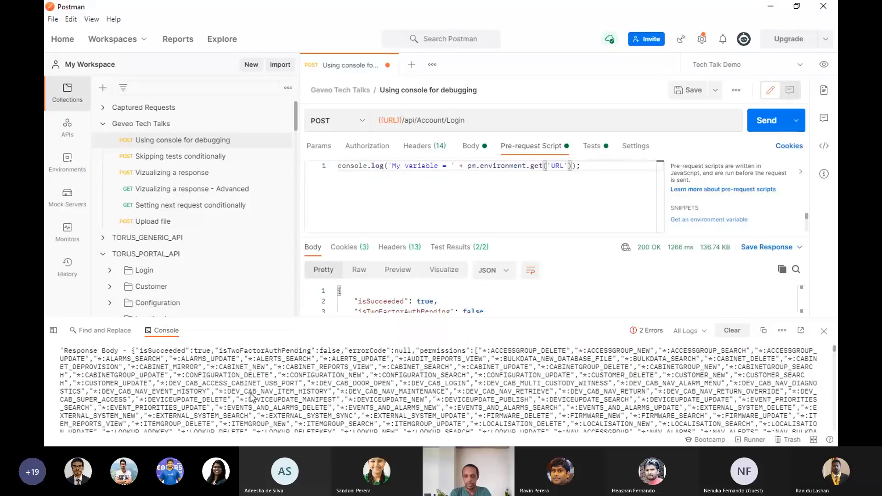
pyautogui.scroll(3, 251, 397)
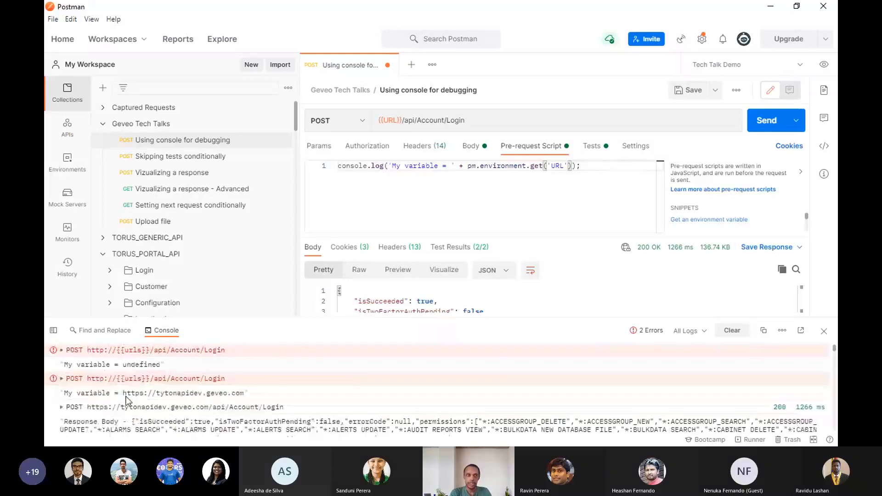
pyautogui.scroll(-3, 127, 400)
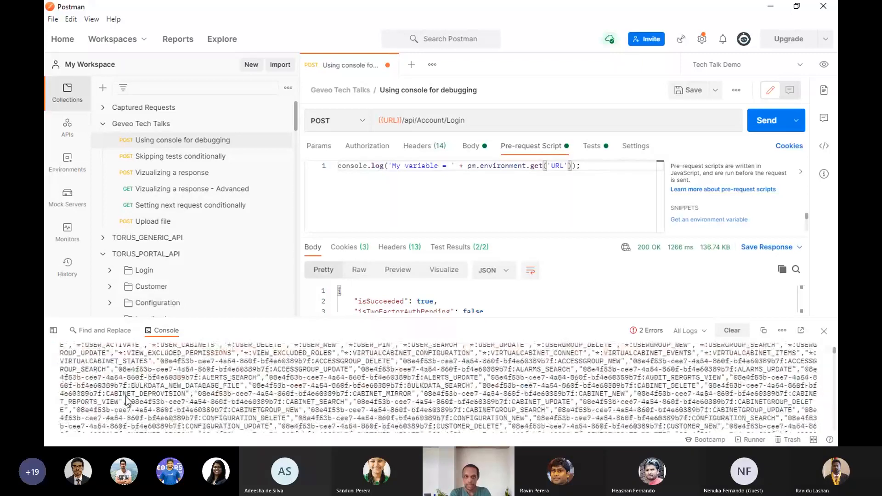
pyautogui.scroll(-3, 126, 399)
# Close the console and display the generated code snippet alongside the Login request's body.
pyautogui.click(823, 330)
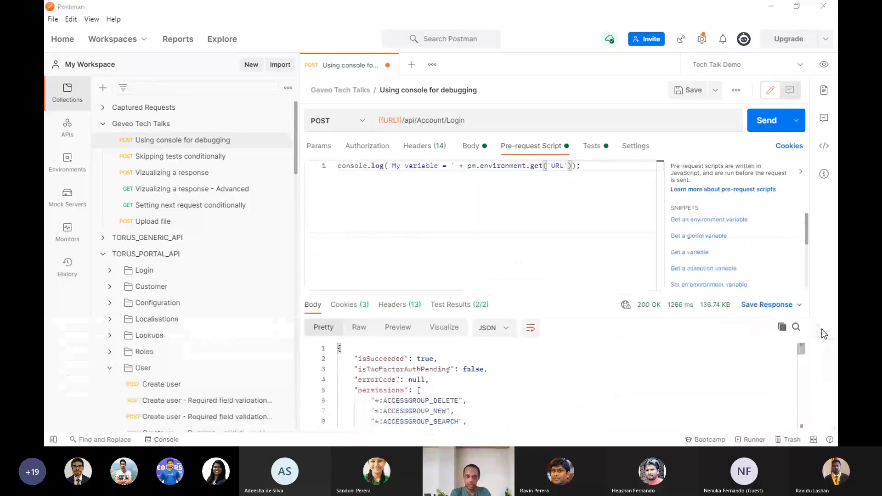
pyautogui.click(480, 147)
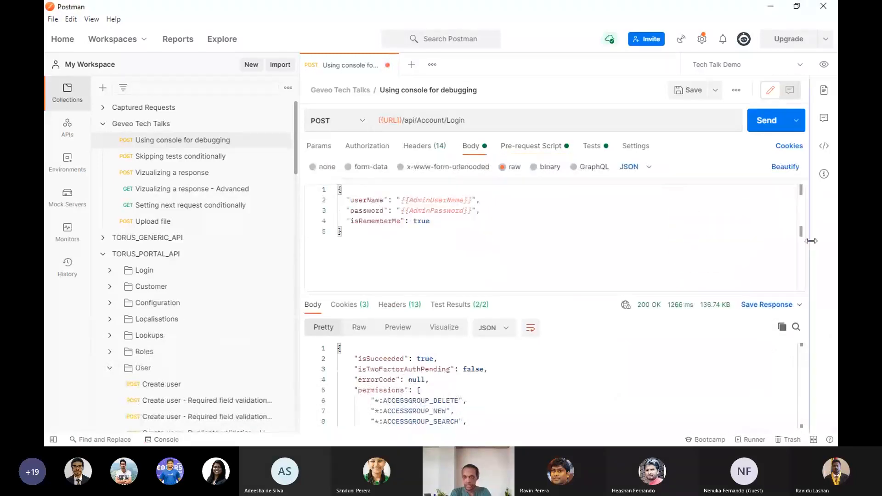
pyautogui.click(823, 151)
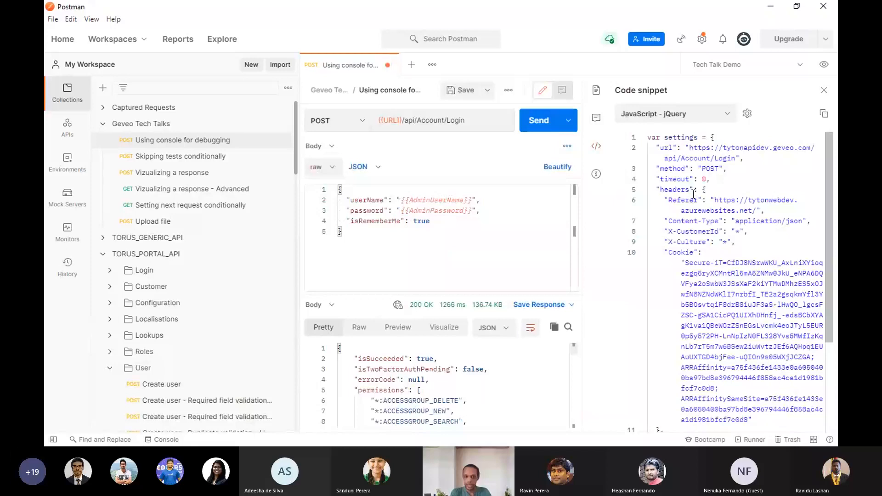
# Switch the Login request's code snippet to PHP - HTTP_Request2 and review the generated code.
pyautogui.scroll(-1, 513, 350)
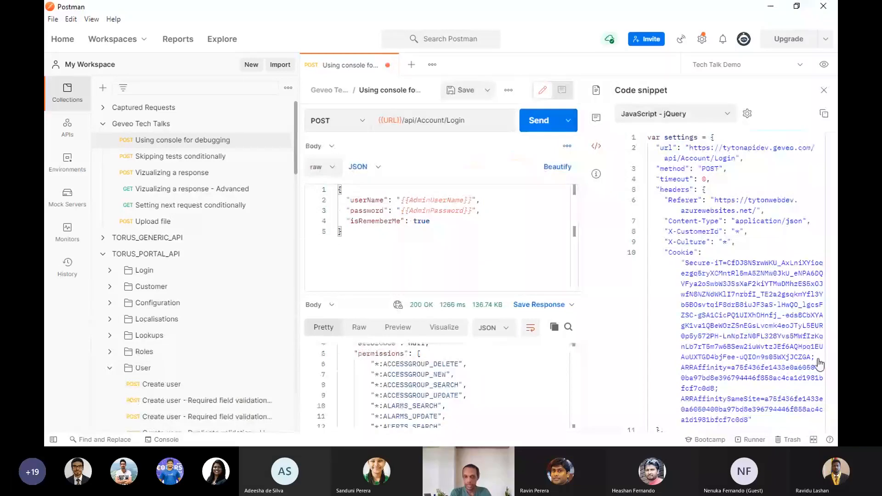
pyautogui.click(728, 117)
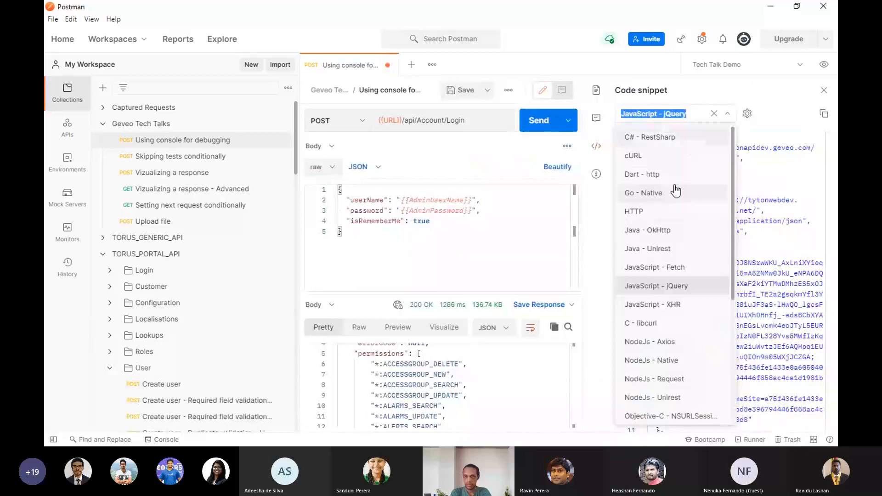
pyautogui.scroll(-3, 669, 349)
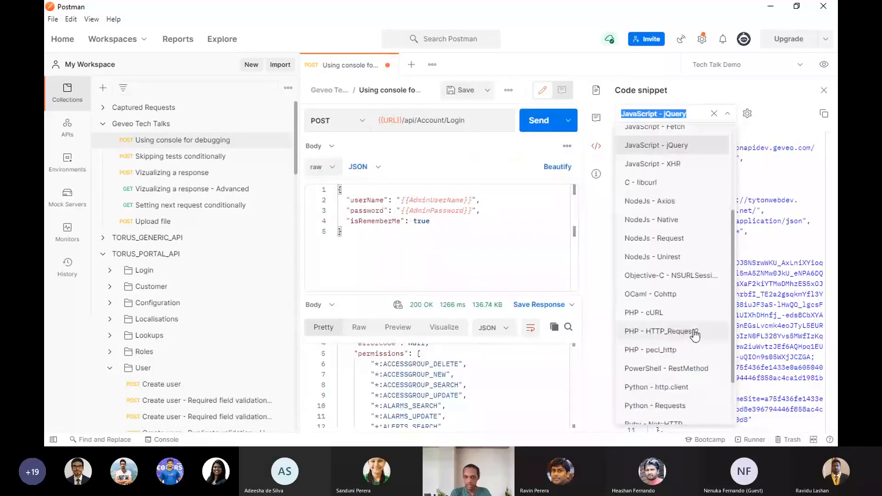
pyautogui.click(695, 335)
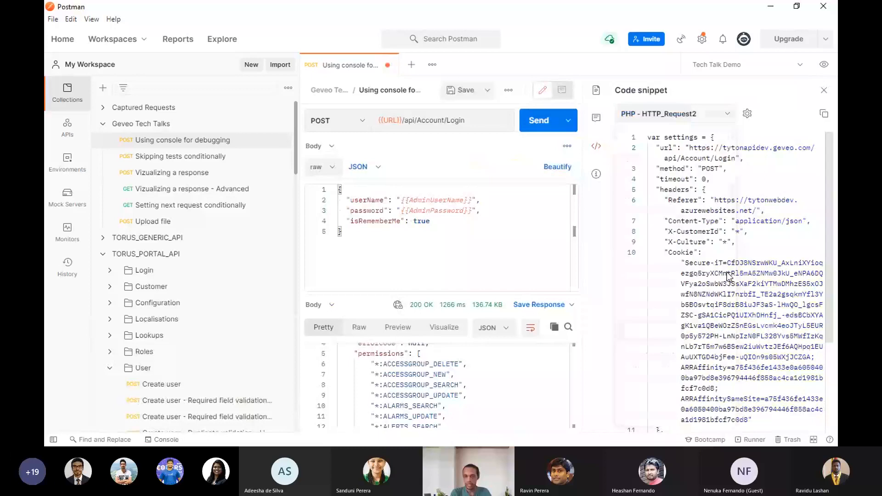
pyautogui.scroll(-10, 728, 274)
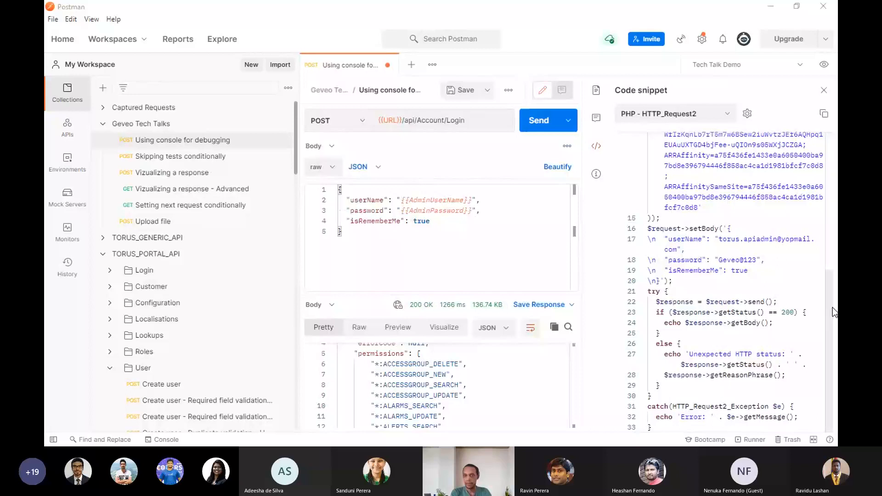
pyautogui.scroll(5, 740, 248)
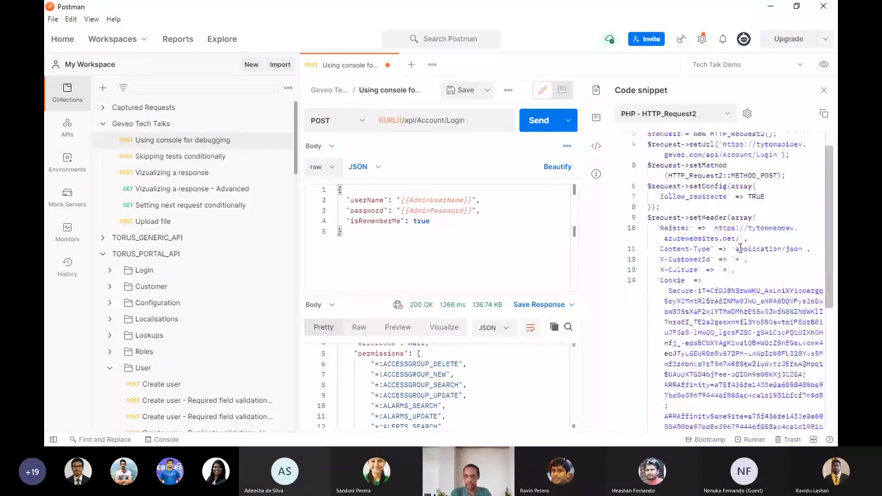
pyautogui.scroll(1, 740, 248)
# Switch the code snippet format to HTTP and highlight the request body with the resolved credential variables.
pyautogui.click(688, 119)
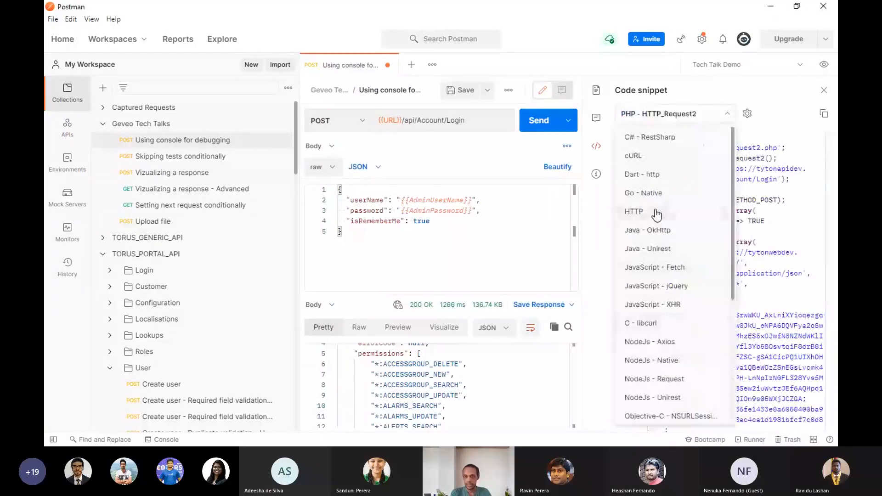
pyautogui.click(667, 222)
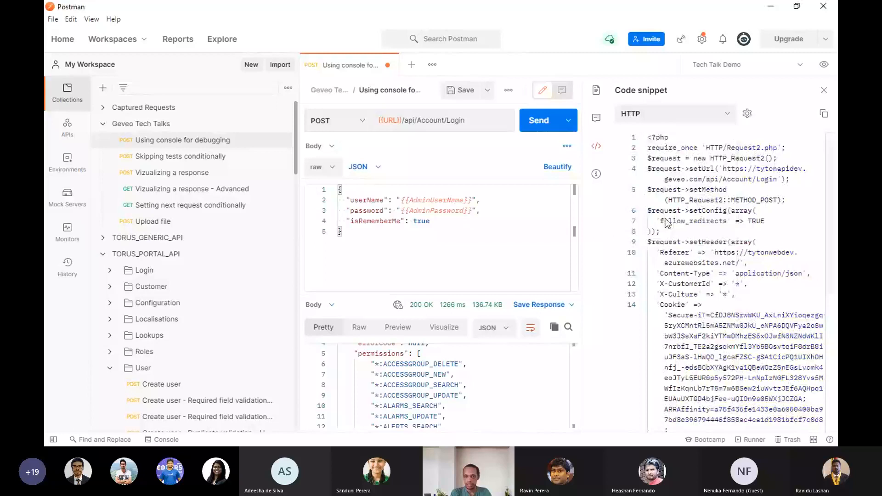
pyautogui.scroll(-1, 716, 322)
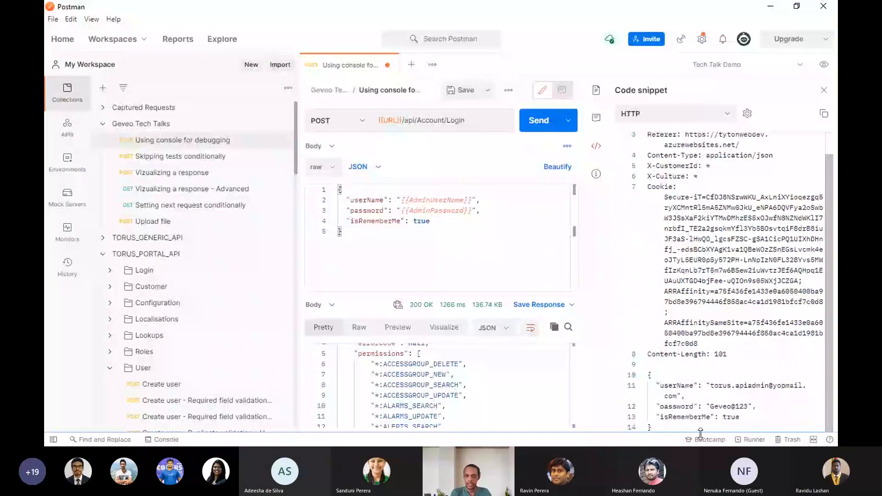
pyautogui.moveTo(700, 432); pyautogui.dragTo(711, 382)
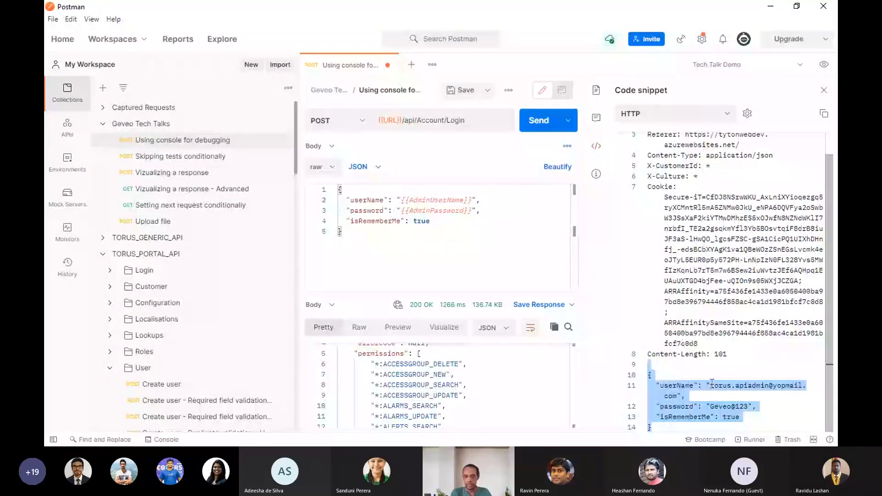
pyautogui.scroll(1, 486, 362)
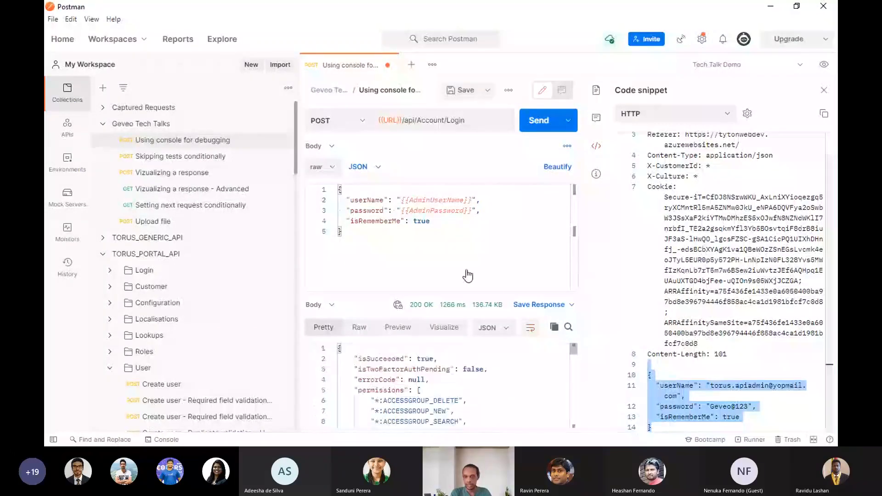
pyautogui.click(709, 397)
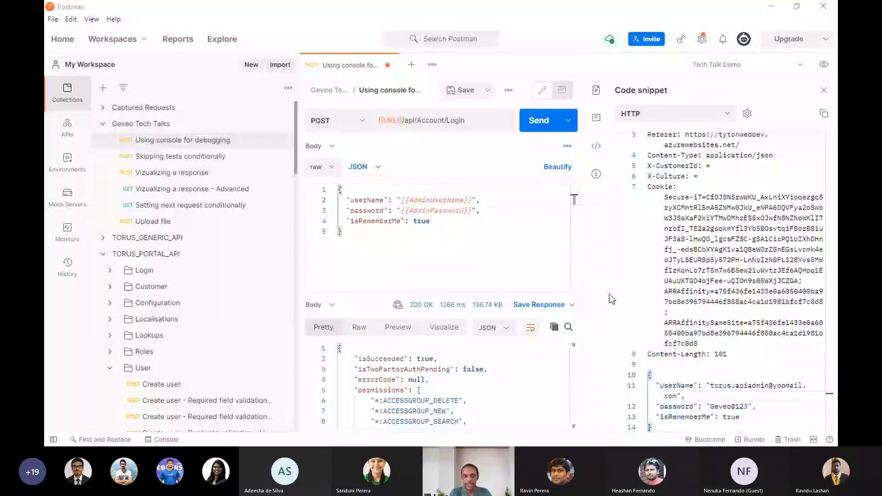
pyautogui.click(356, 8)
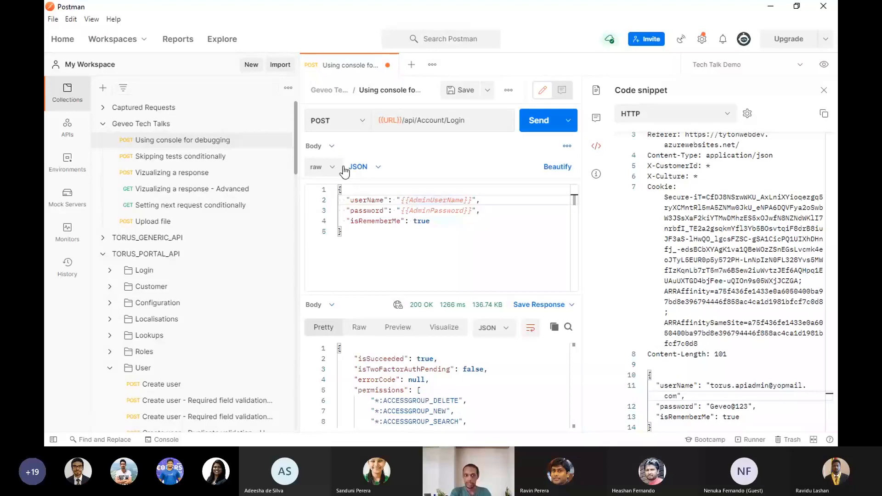
# Open the "Skipping tests conditionally" request and close "Using console for debugging" without saving its changes.
pyautogui.click(196, 159)
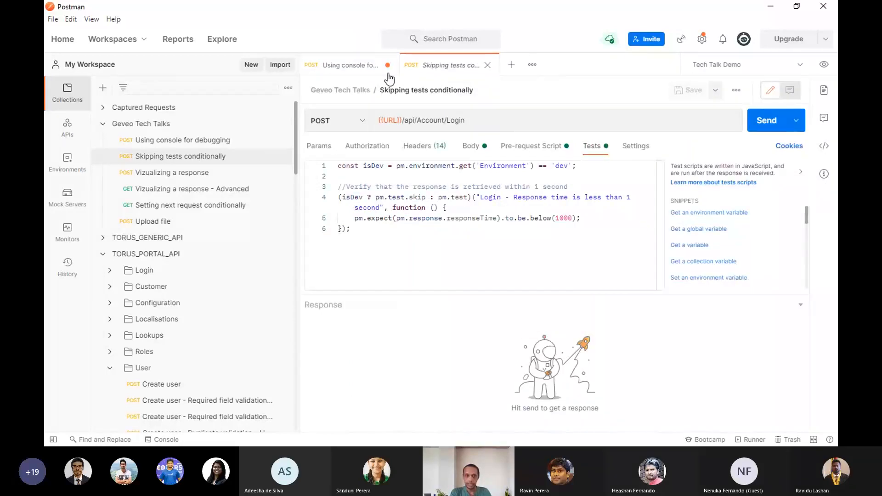
pyautogui.click(388, 70)
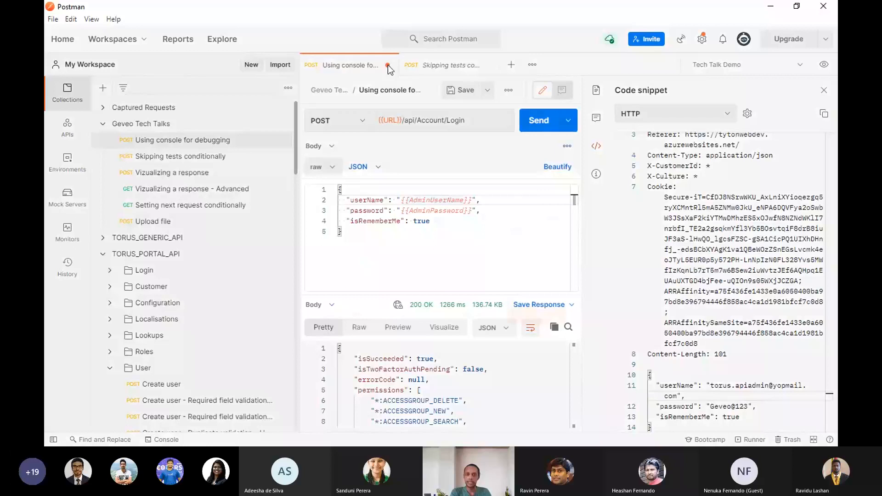
pyautogui.click(389, 65)
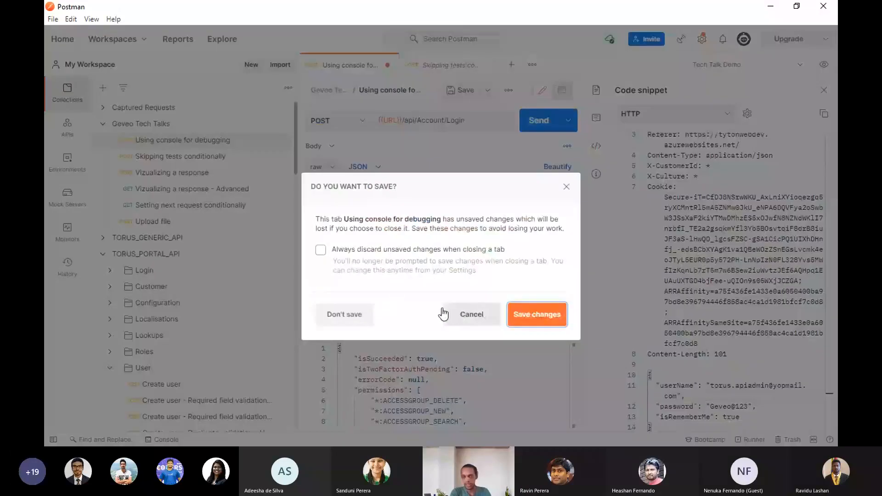
pyautogui.click(344, 314)
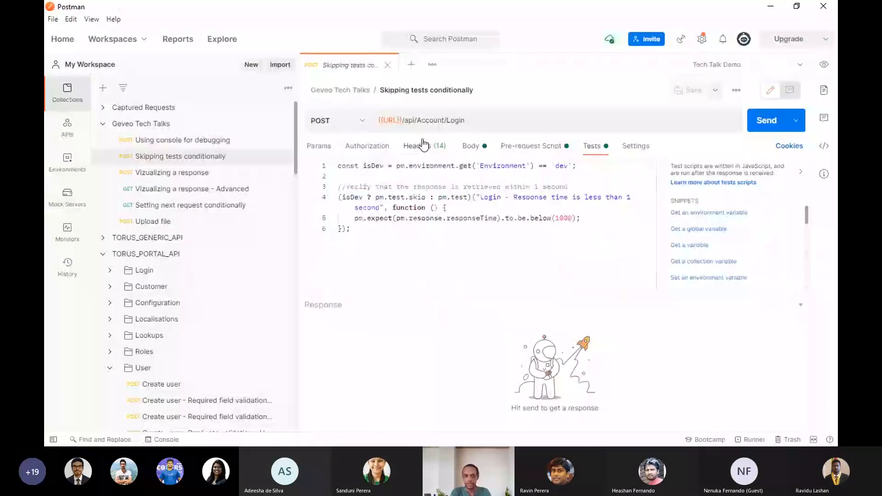
# Review the request's body and the response time limit in its test script.
pyautogui.click(471, 146)
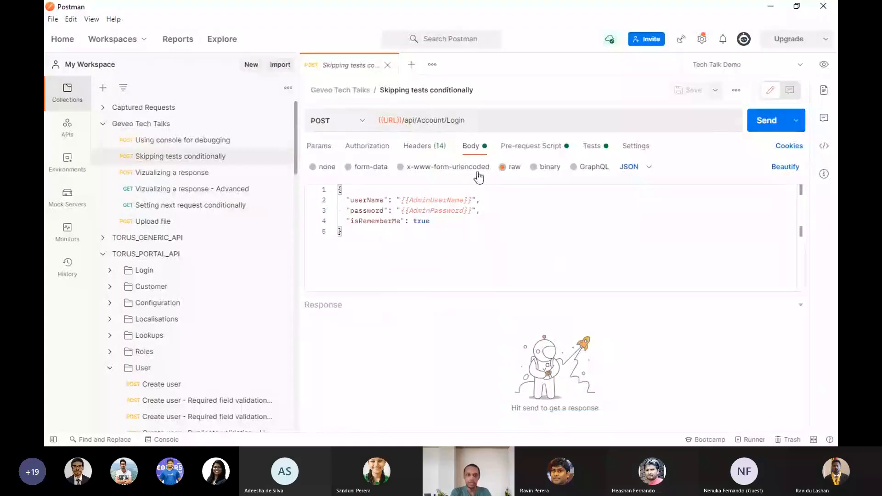
pyautogui.click(476, 124)
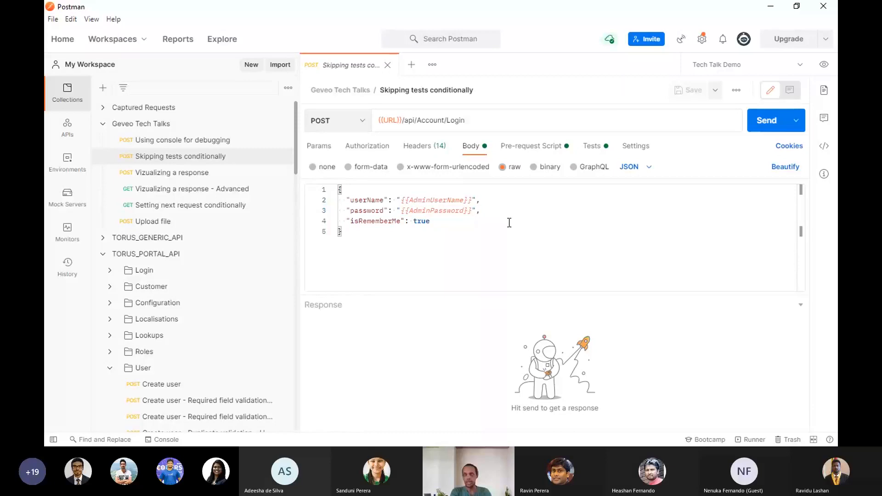
pyautogui.click(589, 146)
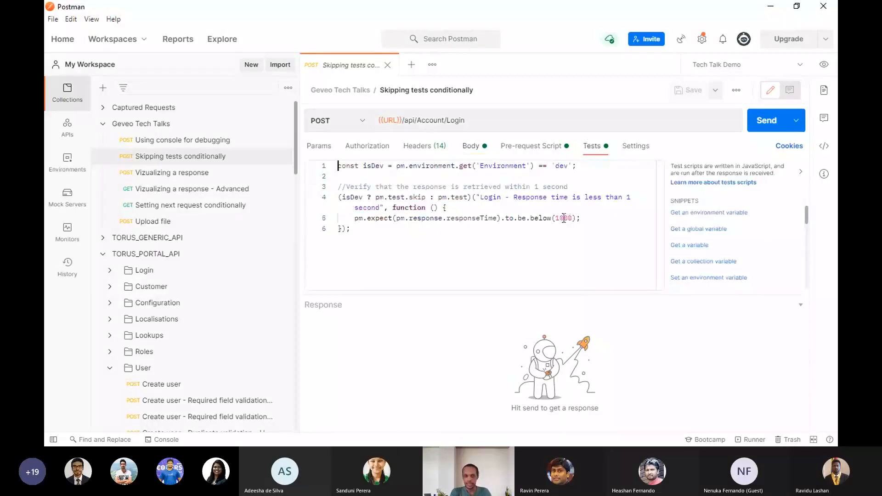
pyautogui.doubleClick(564, 218)
pyautogui.click(482, 230)
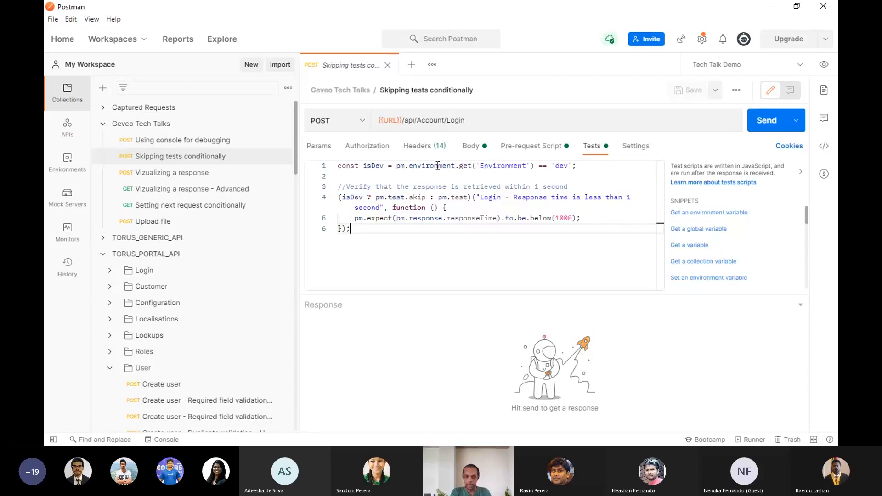
# Look up the current value of the Environment variable used by the test script in the Tech Talk Demo environment.
pyautogui.doubleClick(494, 165)
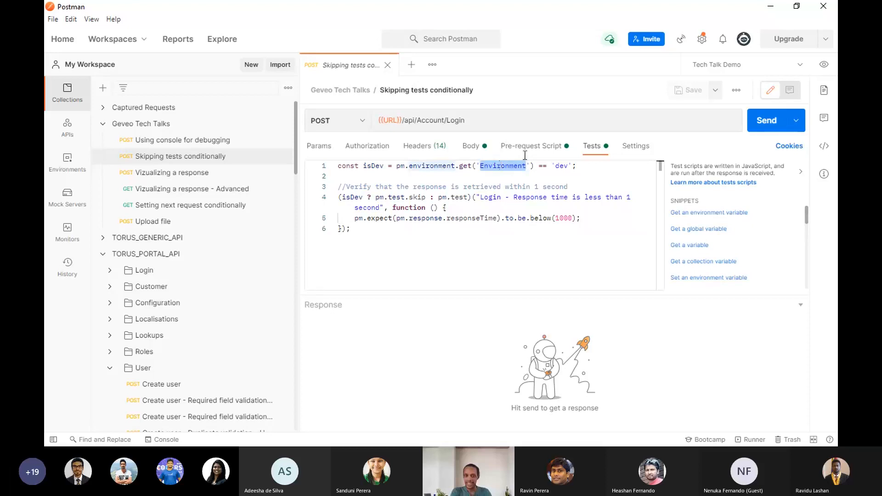
pyautogui.click(824, 63)
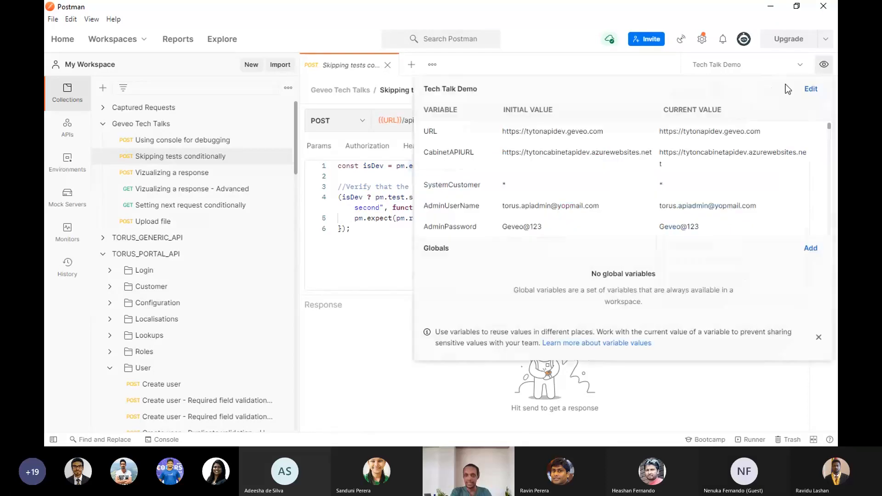
pyautogui.scroll(-5, 588, 195)
pyautogui.doubleClick(665, 226)
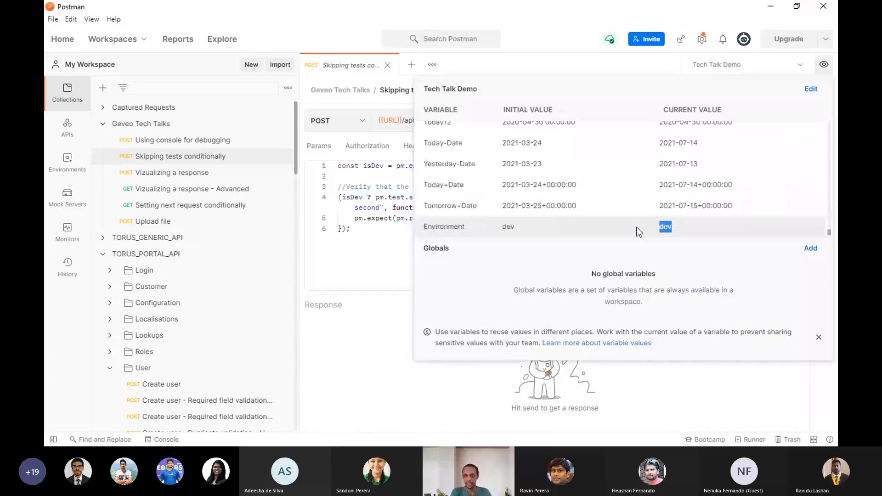
pyautogui.click(394, 197)
# Examine the 'dev' comparison and the conditional choice between pm.test.skip and pm.test in the test script.
pyautogui.doubleClick(560, 165)
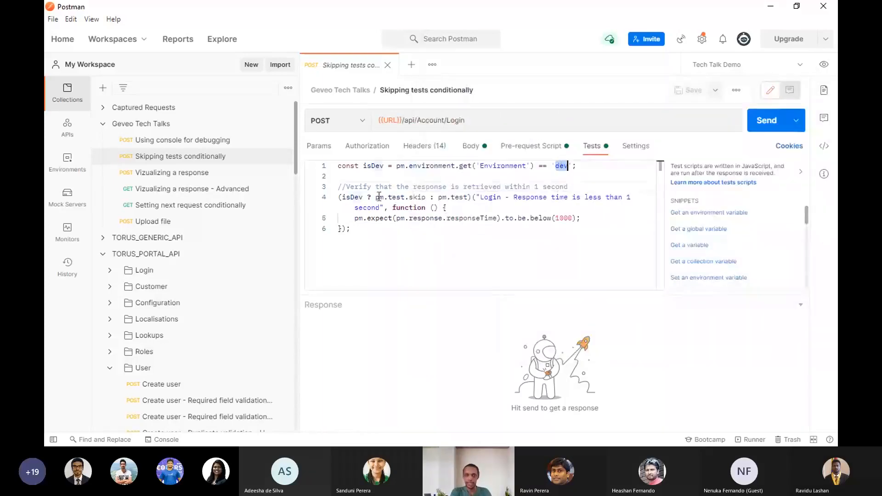
pyautogui.click(428, 198)
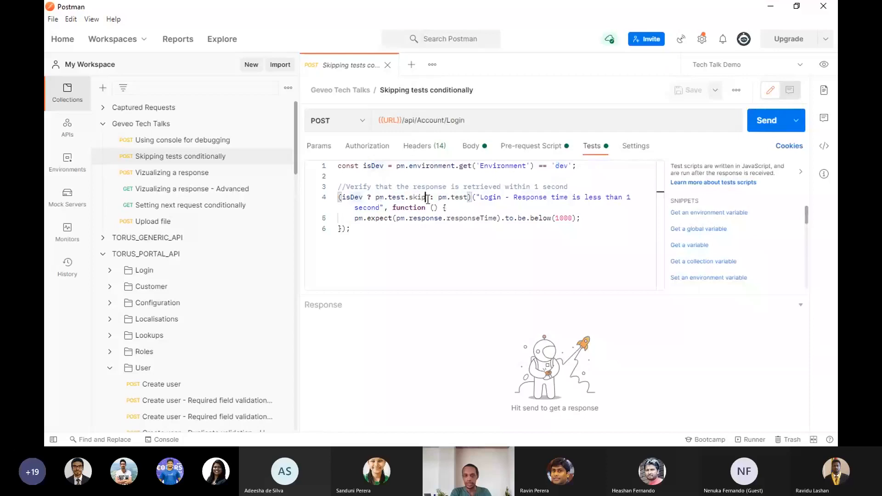
pyautogui.doubleClick(449, 196)
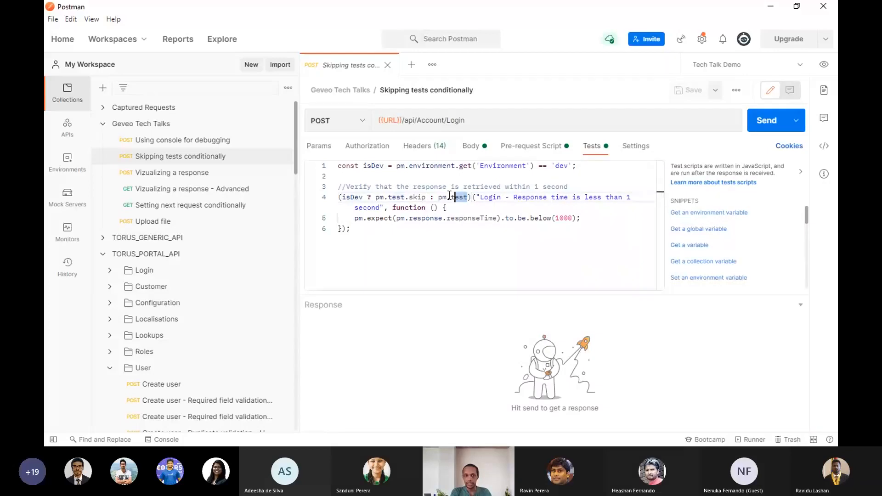
pyautogui.moveTo(450, 197); pyautogui.dragTo(440, 195)
pyautogui.click(526, 218)
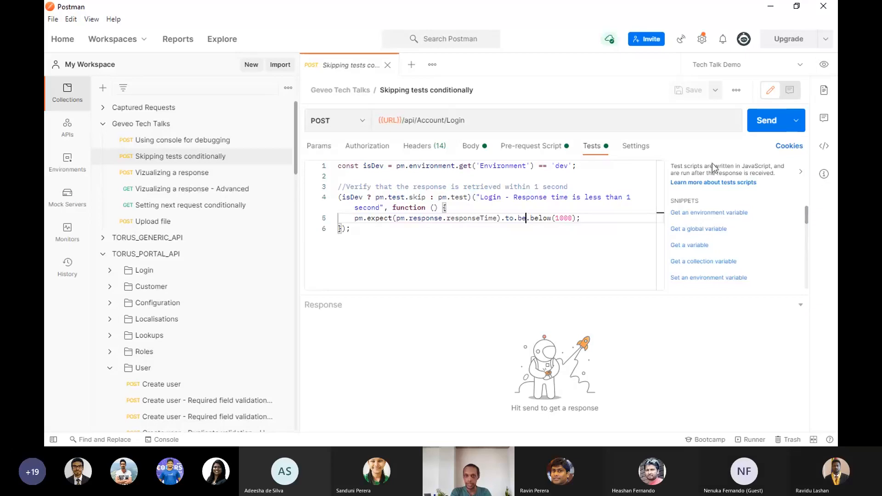
# Send the "Skipping tests conditionally" request and check the status of the response time test in the test results.
pyautogui.click(762, 122)
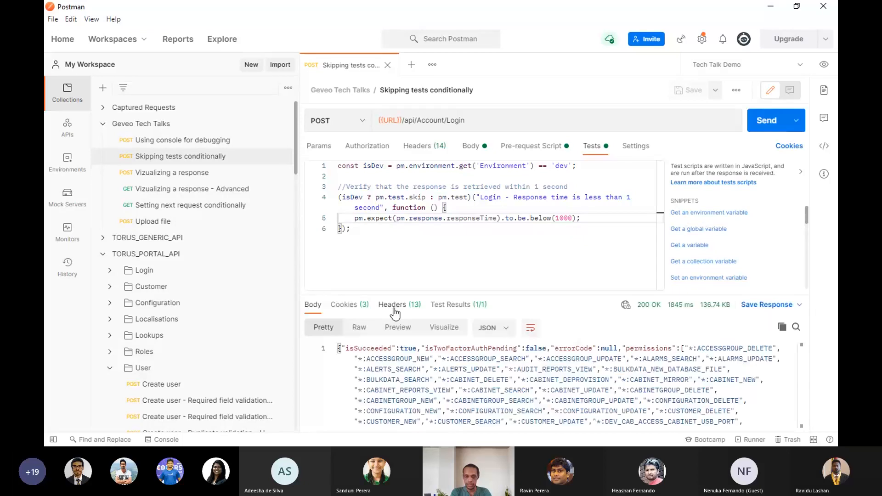
pyautogui.click(457, 305)
pyautogui.doubleClick(321, 352)
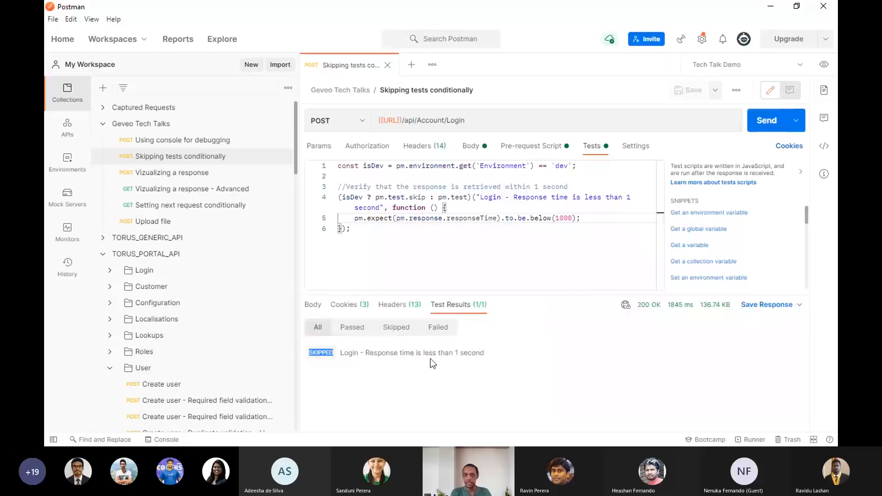
# Set the Environment variable's current value to prod and compare it with the value checked in the test script.
pyautogui.click(825, 67)
pyautogui.scroll(-10, 647, 179)
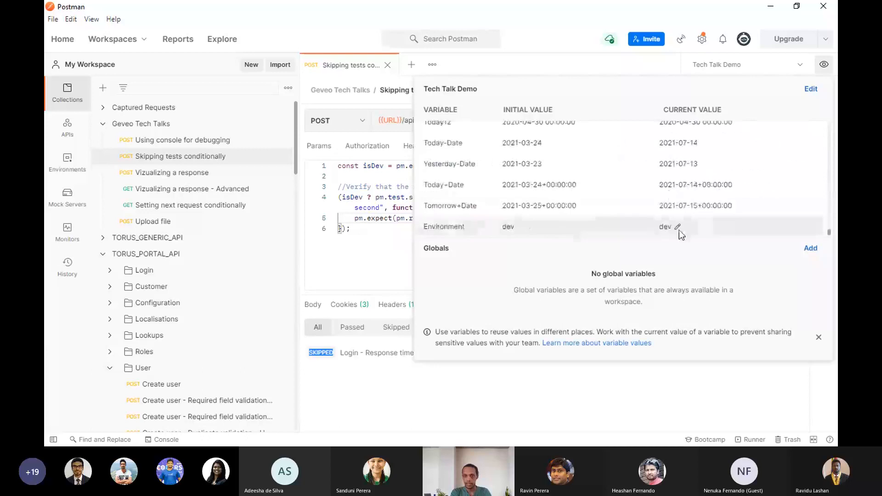
pyautogui.click(677, 227)
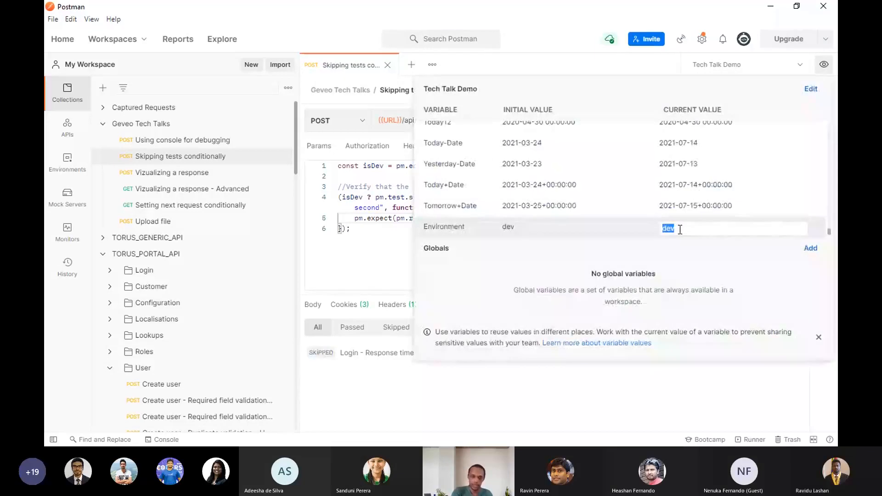
pyautogui.write('prod')
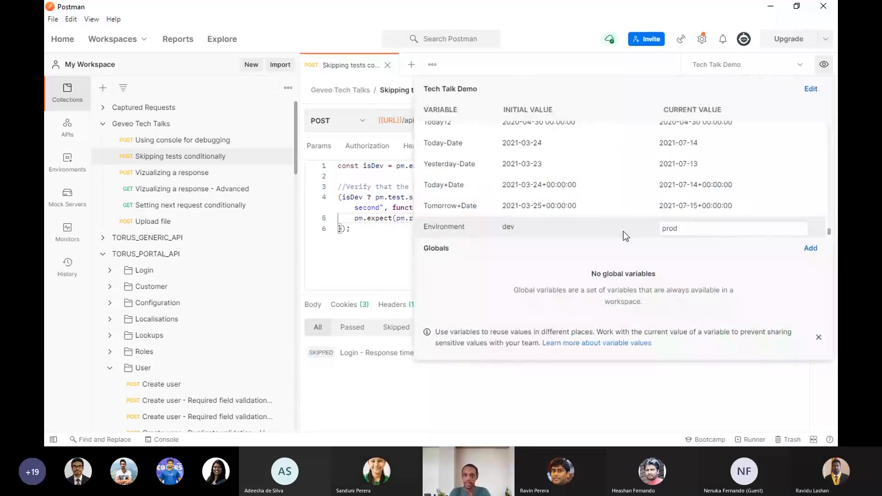
pyautogui.click(372, 228)
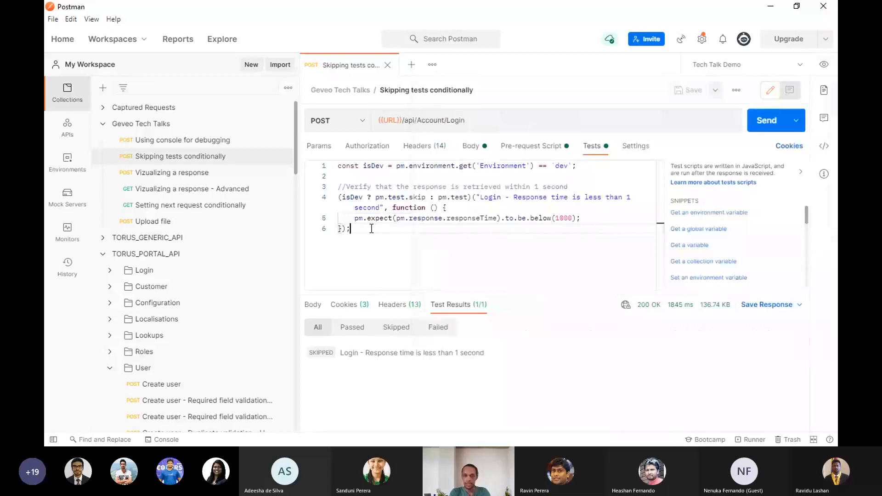
pyautogui.doubleClick(561, 166)
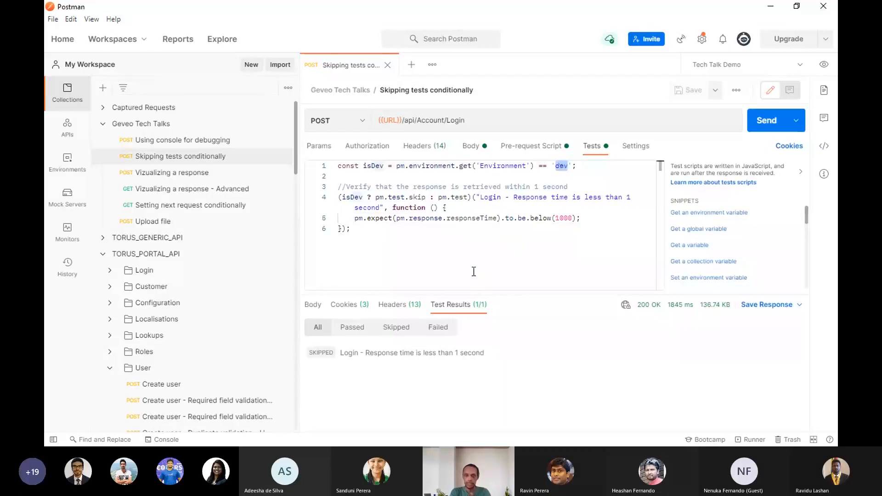
# Resend the "Skipping tests conditionally" request and compare the response time in the test result with the 1000 ms limit.
pyautogui.hotkey('ctrl', 'Return')
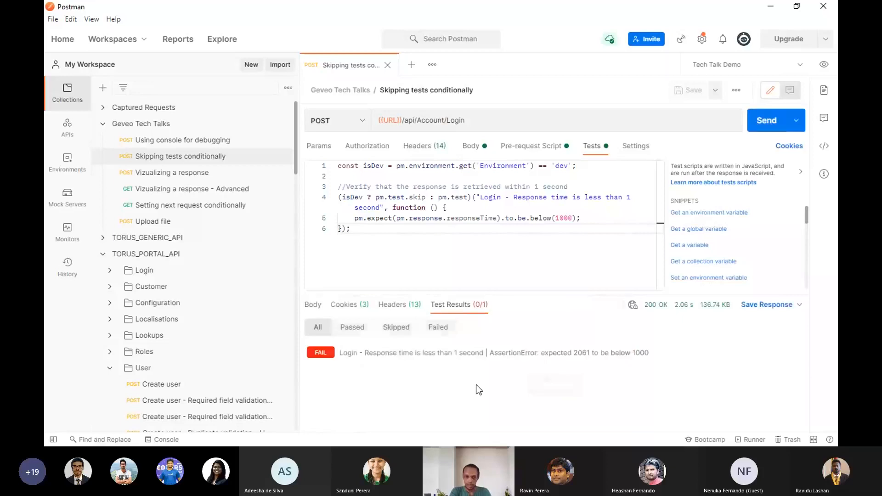
pyautogui.doubleClick(581, 354)
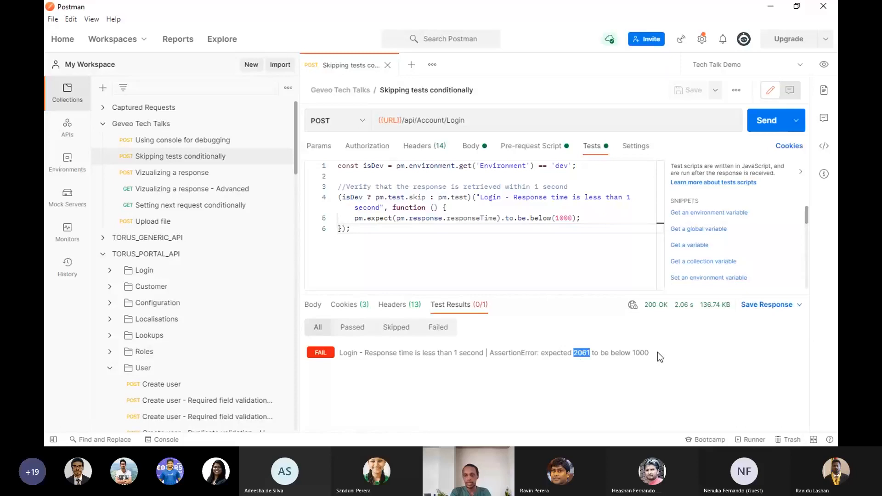
pyautogui.click(644, 353)
pyautogui.hotkey('alt', 'Tab')
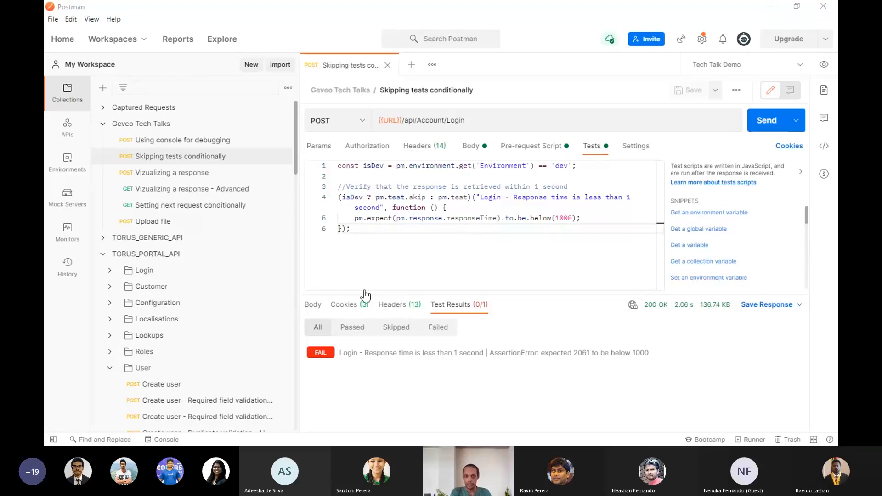
pyautogui.click(142, 12)
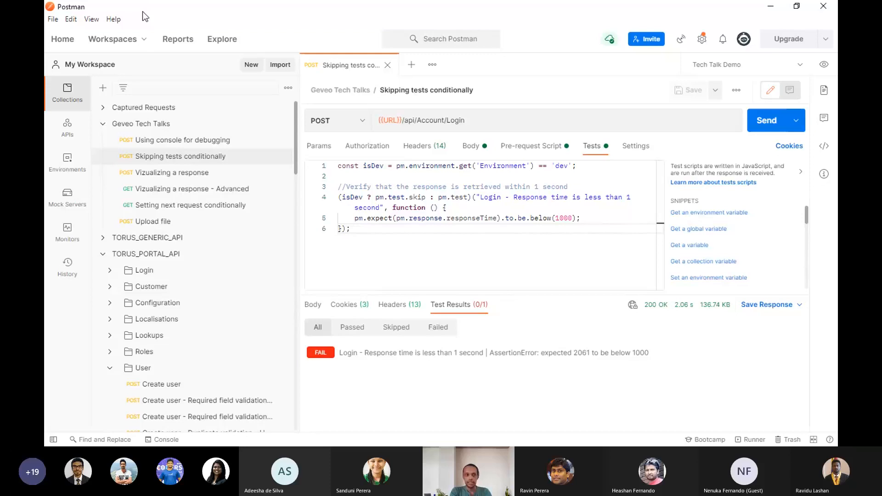
# Open the "Vizualizing a response" request, display its body, enlarge the response area and send the request.
pyautogui.click(198, 178)
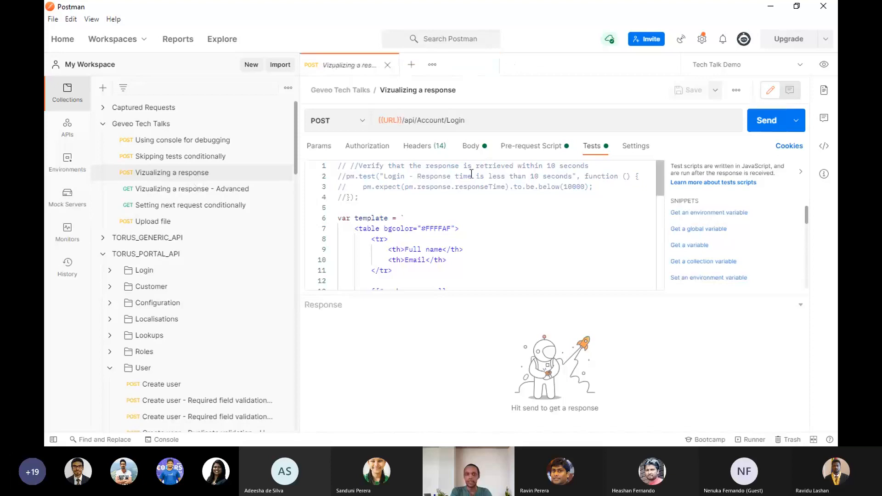
pyautogui.click(468, 150)
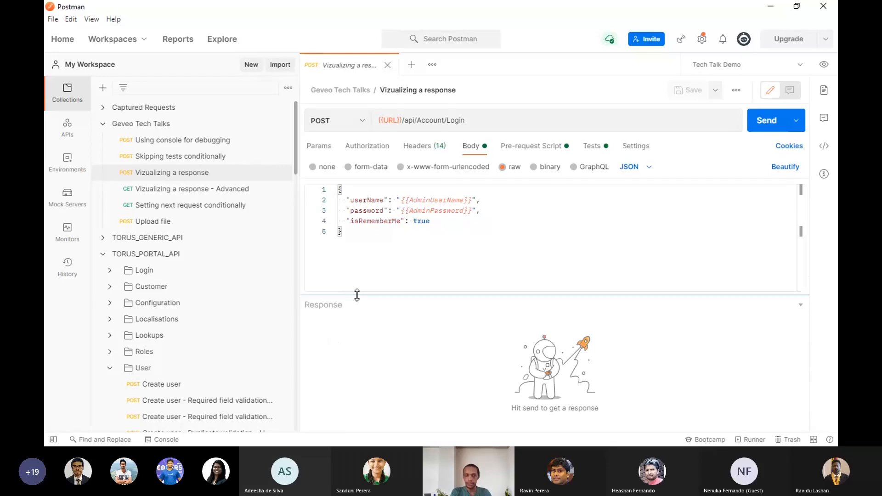
pyautogui.moveTo(353, 295); pyautogui.dragTo(354, 269)
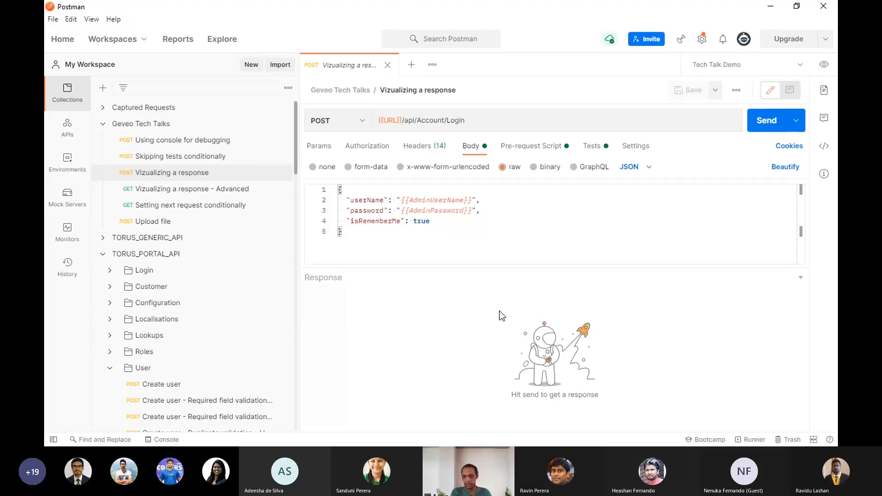
pyautogui.click(772, 128)
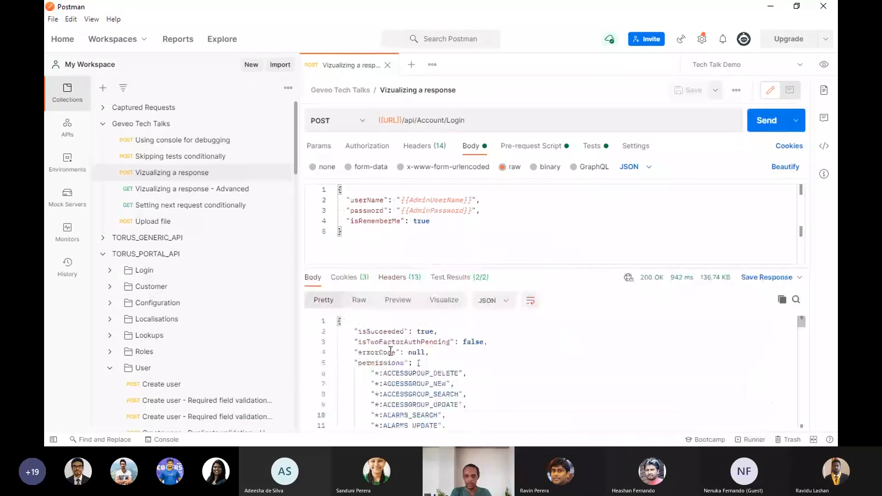
# Collapse the permissions array in the login response and examine the user object's fields.
pyautogui.scroll(-2, 386, 366)
pyautogui.scroll(2, 384, 366)
pyautogui.click(332, 362)
pyautogui.scroll(-1, 369, 359)
pyautogui.scroll(-1, 368, 358)
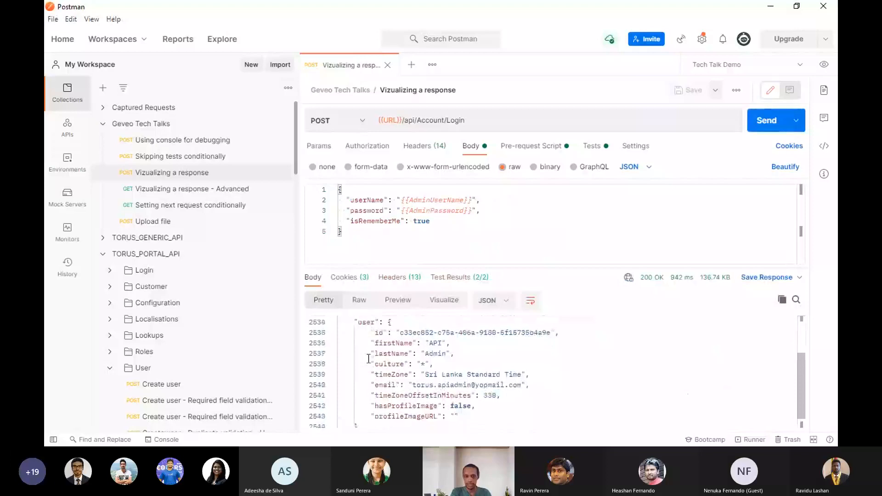
pyautogui.scroll(2, 395, 333)
pyautogui.scroll(-2, 394, 342)
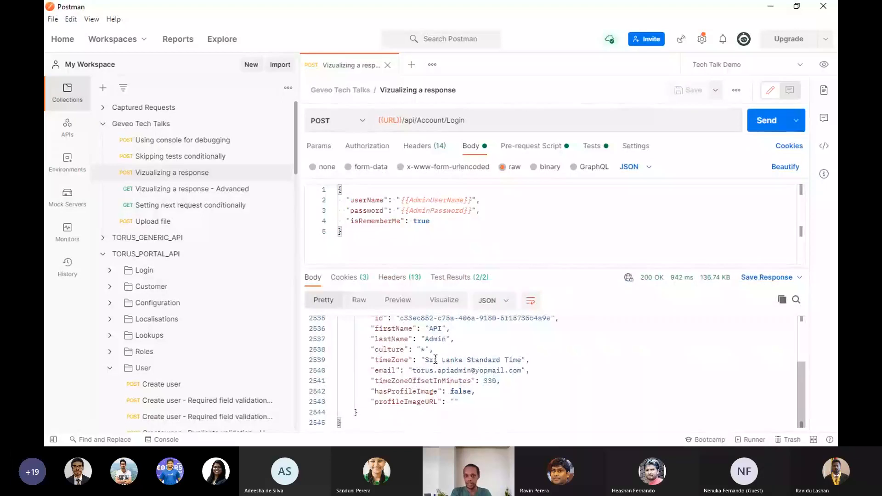
pyautogui.scroll(1, 432, 355)
pyautogui.scroll(1, 430, 355)
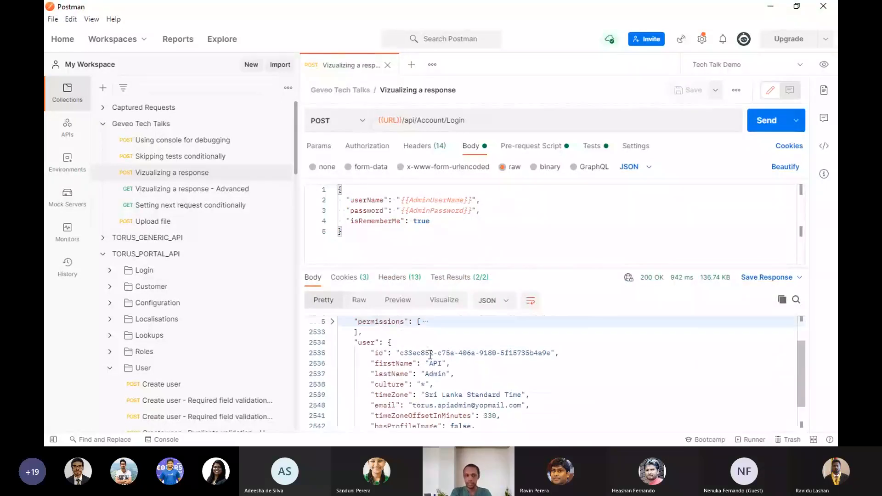
pyautogui.scroll(2, 430, 355)
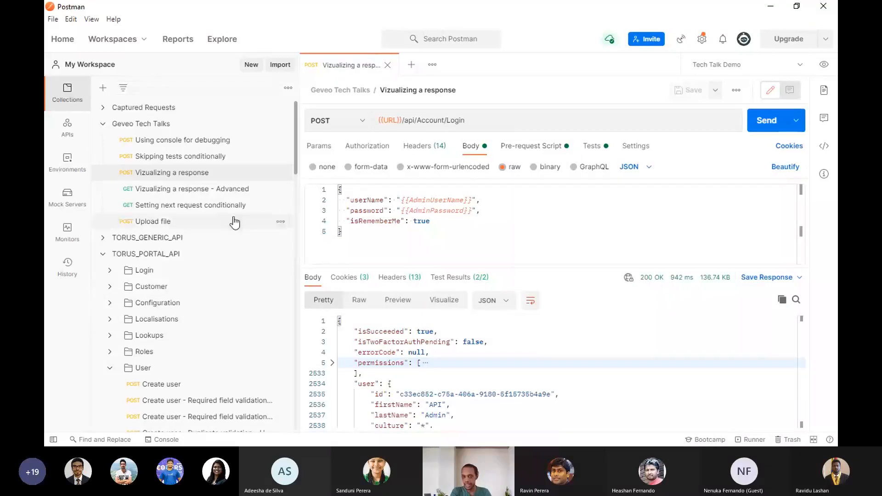
# Open the "Vizualizing a response - Advanced" request and inspect its body settings and the LocalisationTexts endpoint in its URL.
pyautogui.click(217, 195)
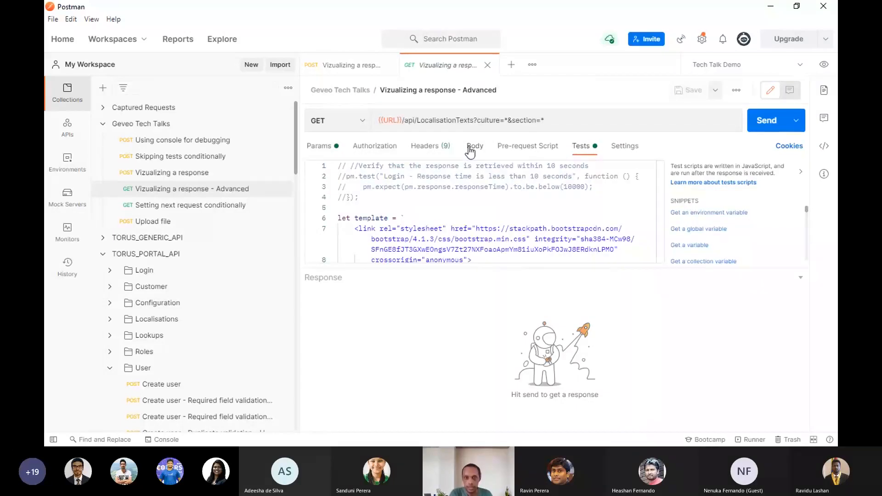
pyautogui.click(471, 152)
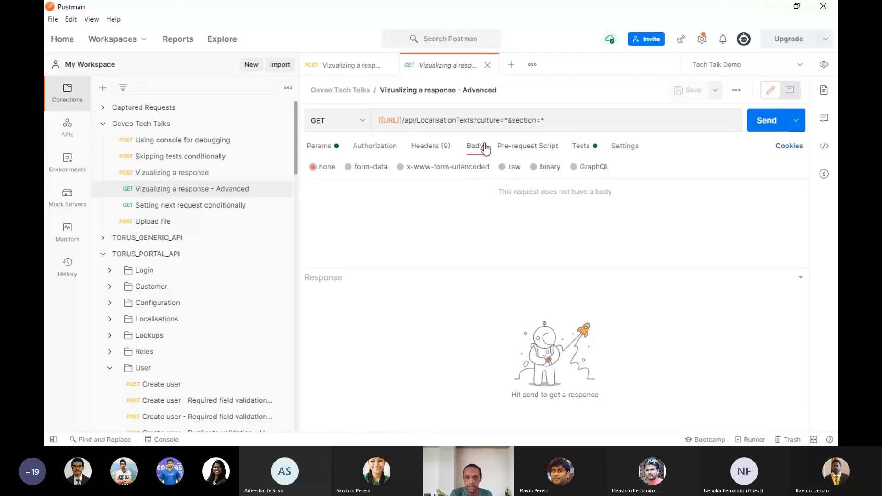
pyautogui.click(418, 120)
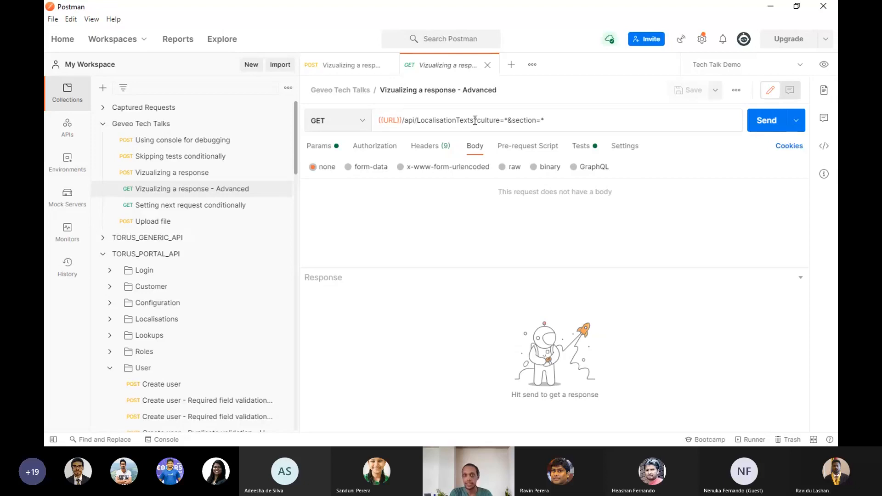
pyautogui.moveTo(474, 120); pyautogui.dragTo(418, 120)
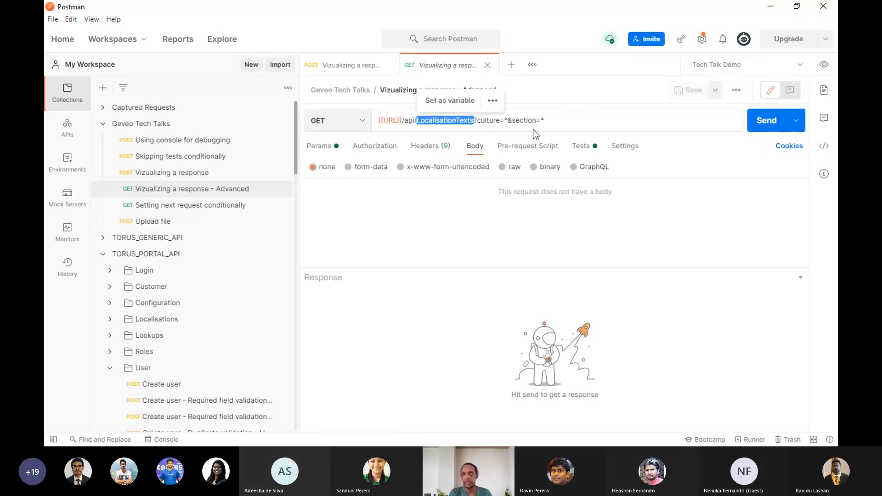
pyautogui.click(618, 127)
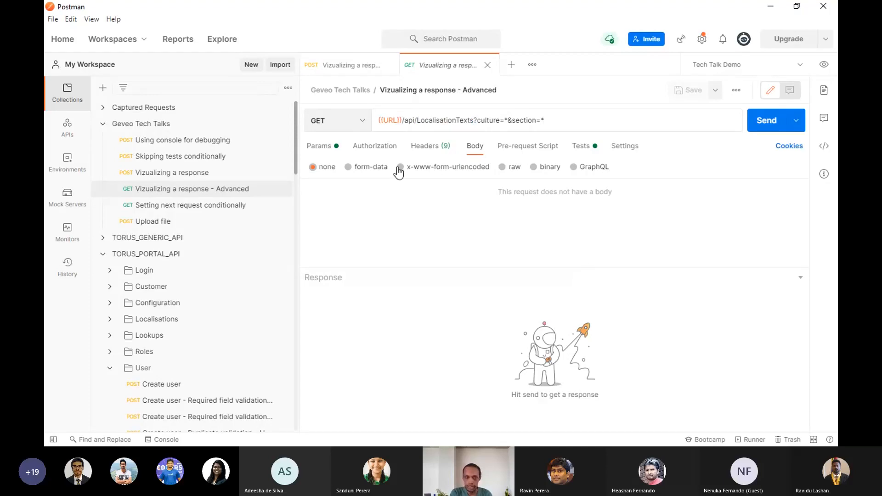
# Send the LocalisationTexts request, enlarge the response area and compare the key and value of the first returned entry.
pyautogui.click(768, 119)
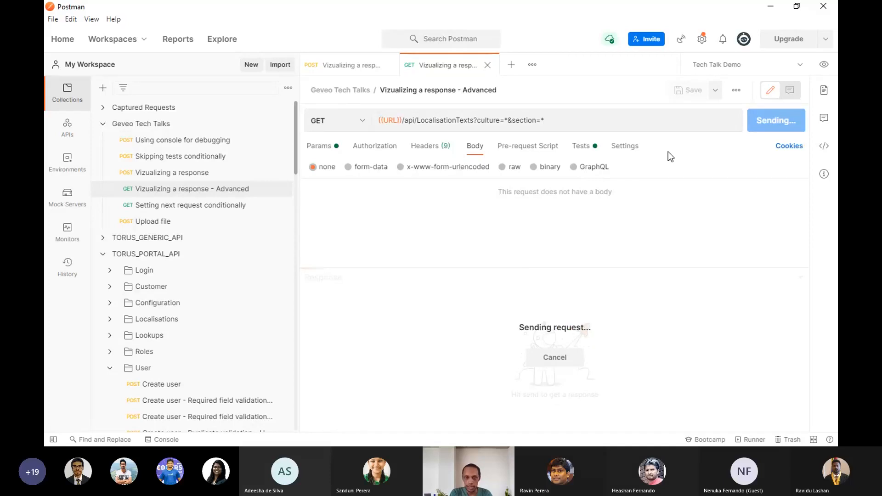
pyautogui.moveTo(456, 268); pyautogui.dragTo(455, 237)
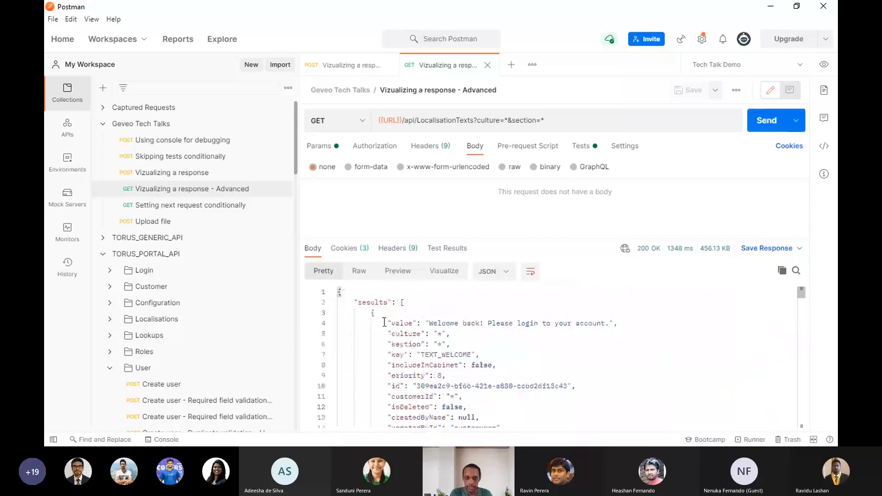
pyautogui.scroll(-1, 459, 326)
pyautogui.doubleClick(460, 325)
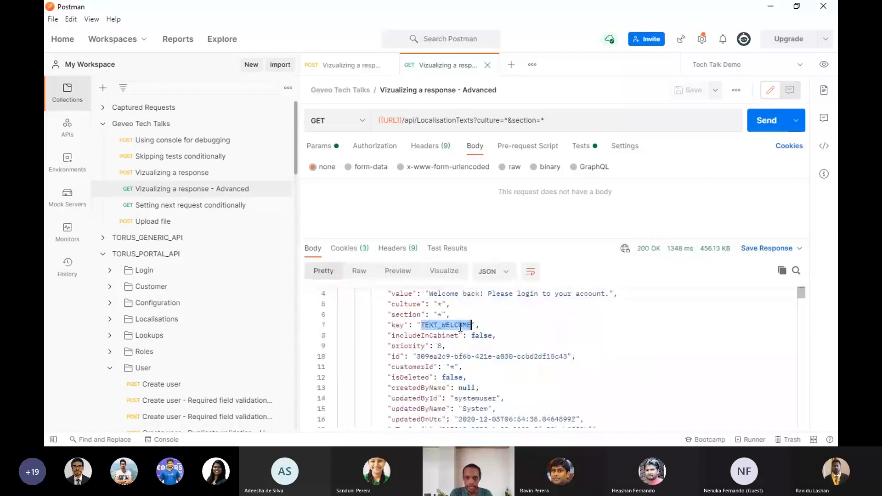
pyautogui.moveTo(428, 294); pyautogui.dragTo(611, 325)
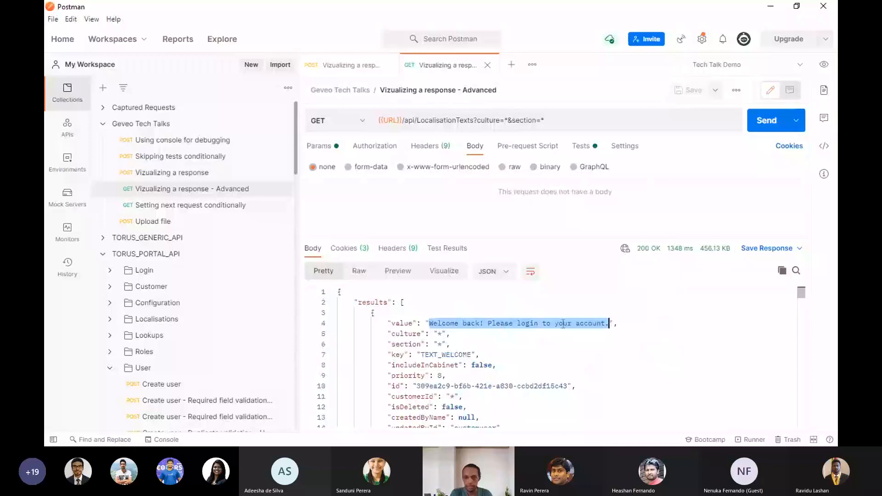
pyautogui.doubleClick(441, 355)
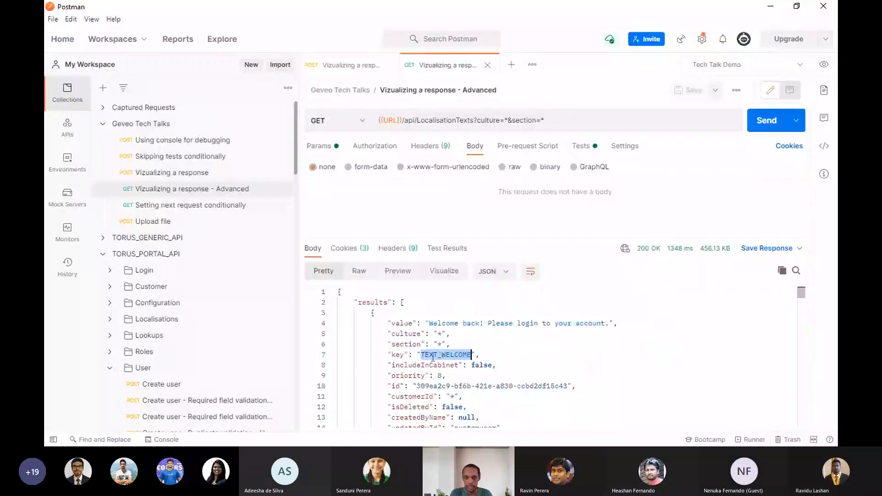
# Look through further localisation entries in the response, comparing the value and key of the Reset Password entry.
pyautogui.scroll(-3, 455, 356)
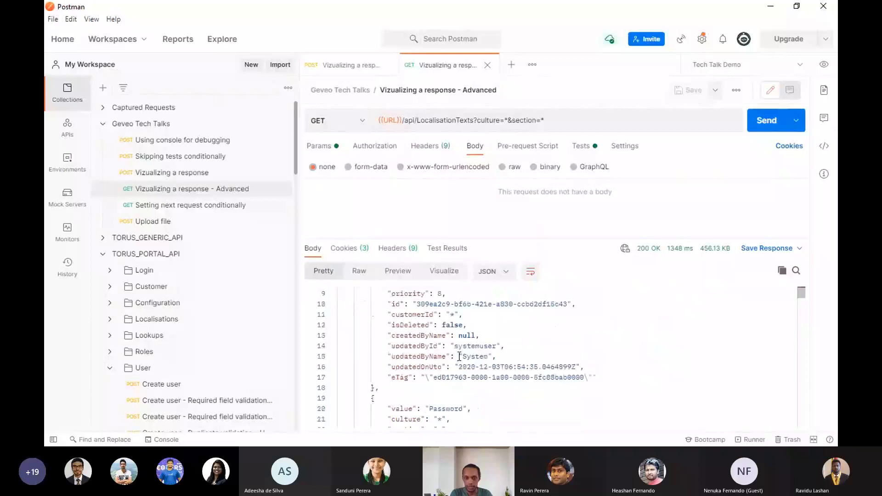
pyautogui.scroll(-20, 459, 356)
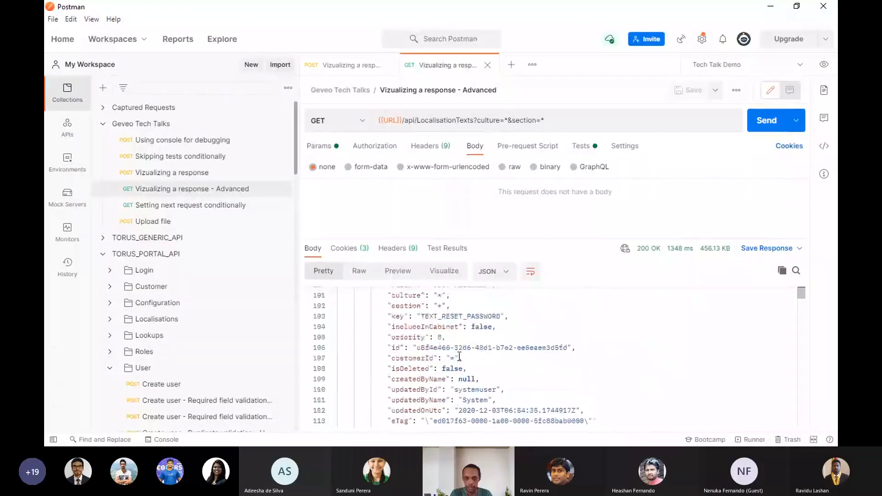
pyautogui.scroll(2, 459, 356)
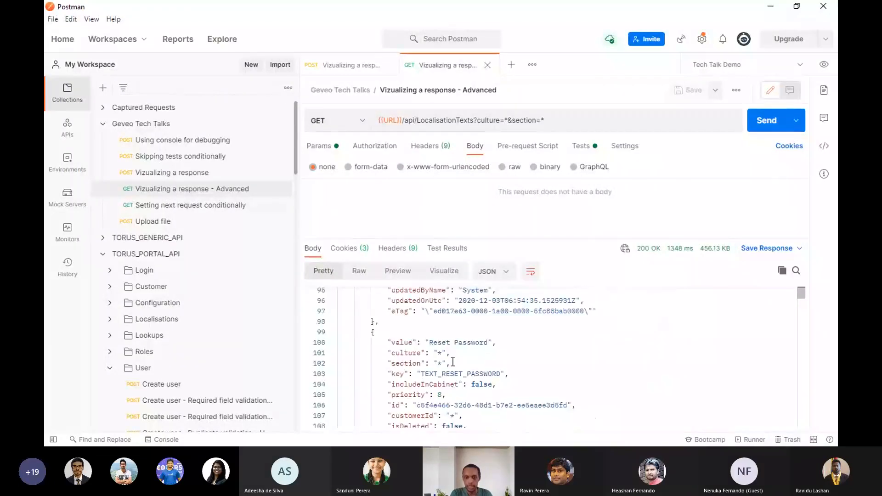
pyautogui.moveTo(429, 342); pyautogui.dragTo(488, 342)
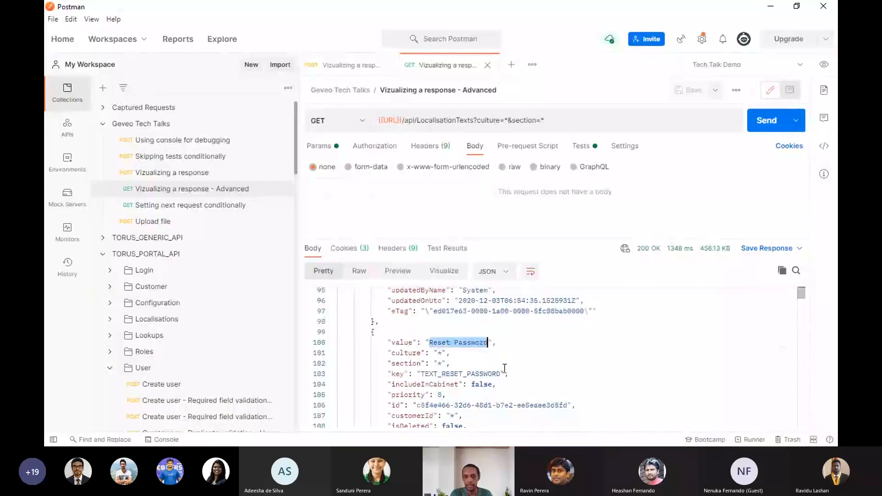
pyautogui.click(504, 373)
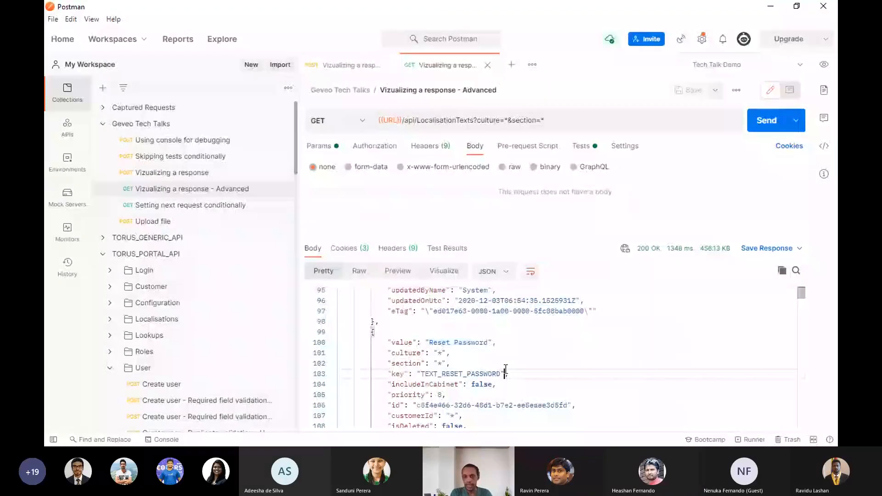
pyautogui.scroll(-20, 505, 371)
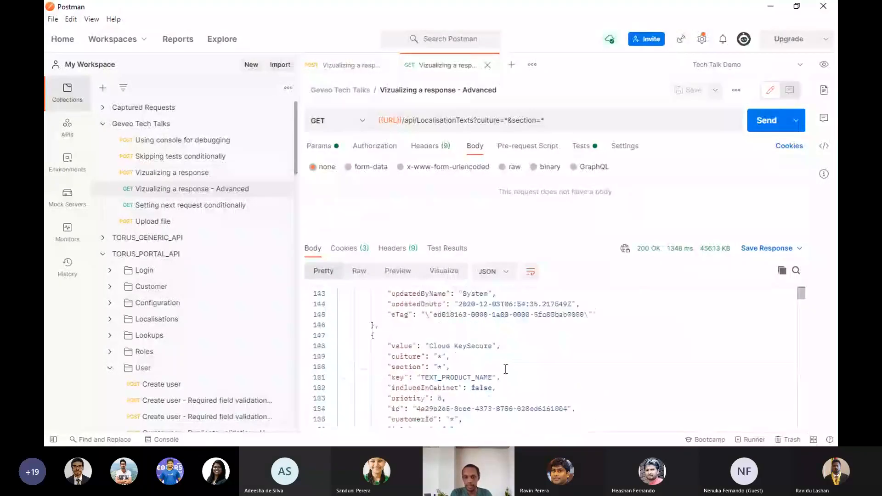
pyautogui.scroll(-18, 505, 370)
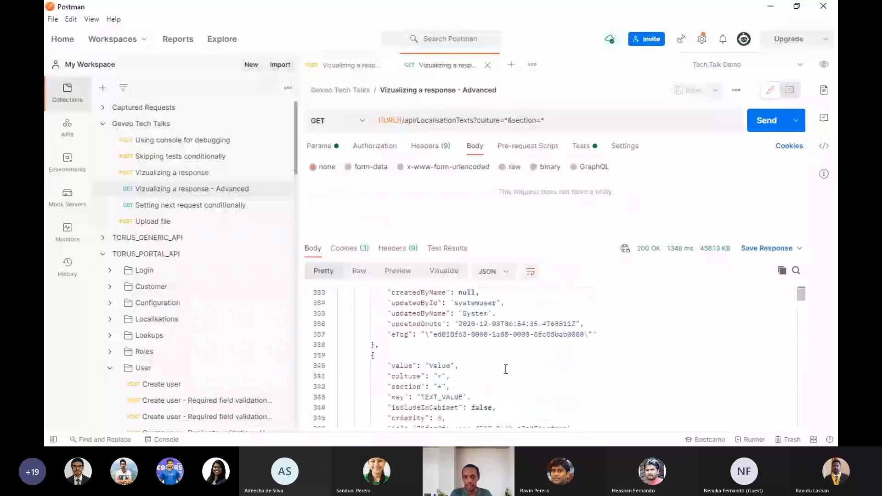
# Display the advanced request's test script in an enlarged editor and review the HTML template's stylesheet and card styles.
pyautogui.click(577, 154)
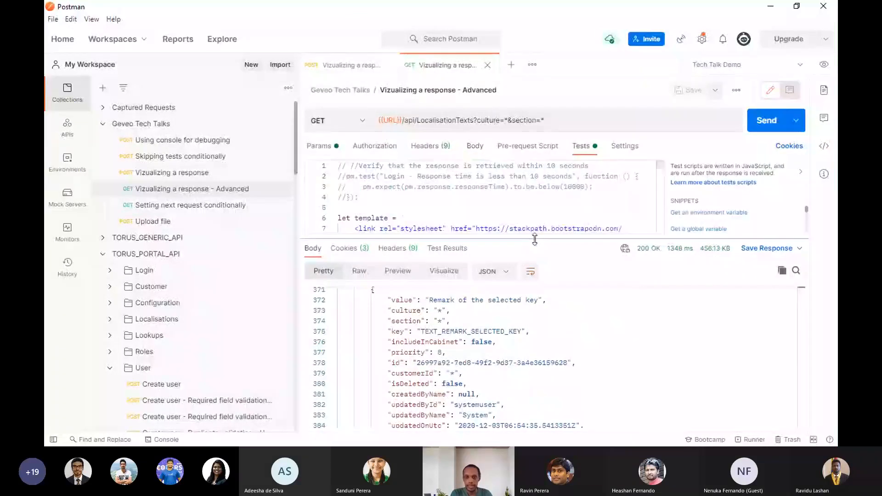
pyautogui.moveTo(534, 239); pyautogui.dragTo(535, 334)
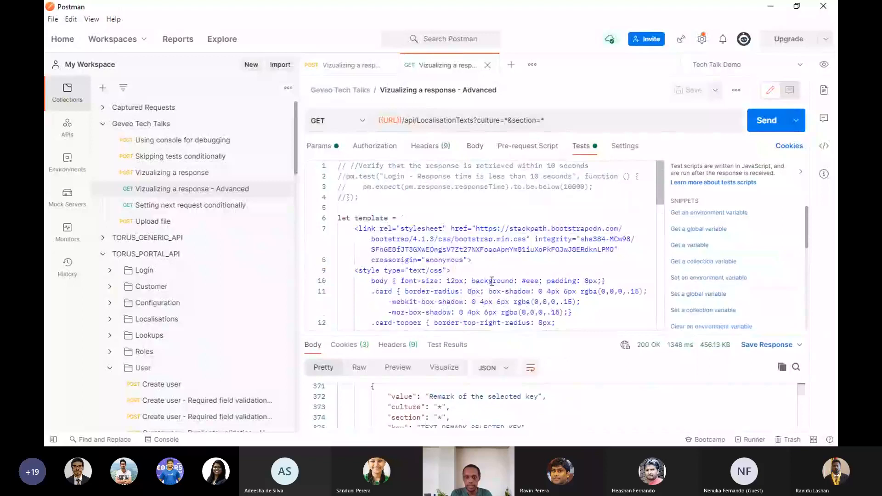
pyautogui.scroll(-1, 492, 280)
pyautogui.scroll(-1, 442, 248)
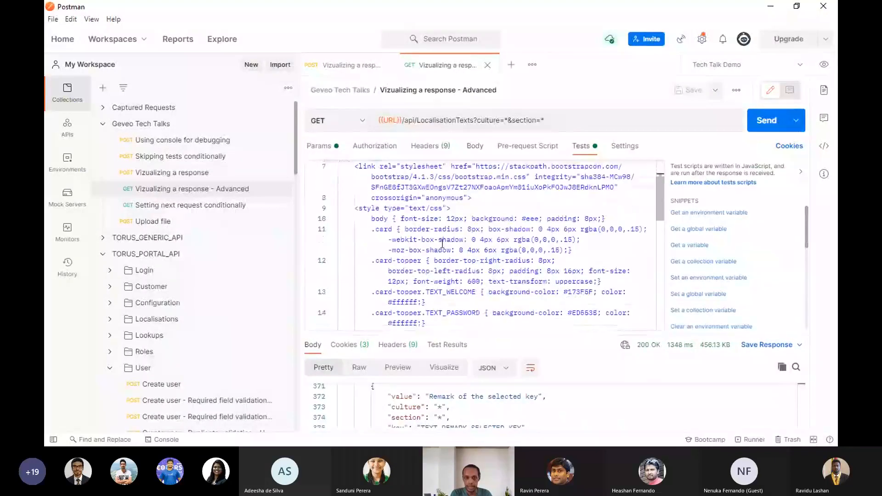
pyautogui.click(438, 261)
pyautogui.scroll(-6, 439, 261)
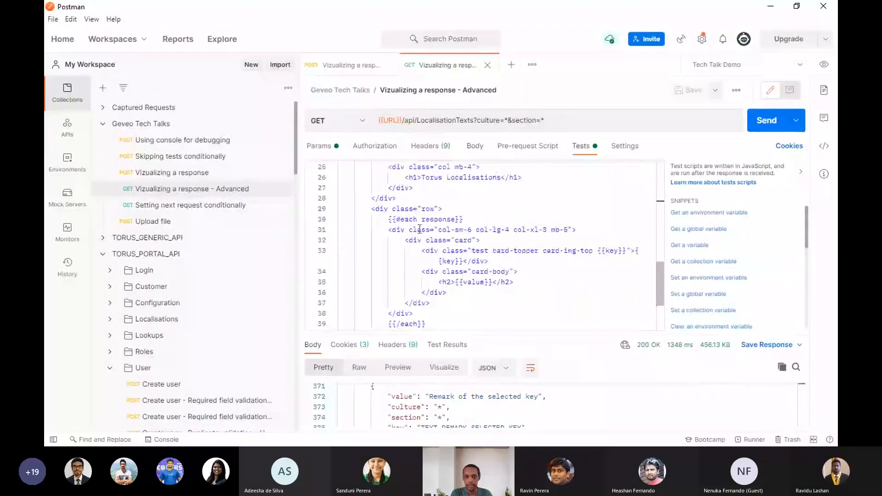
# Examine the {{#each response}} loop and the {{value}} placeholder in the card markup of the visualization template.
pyautogui.click(388, 220)
pyautogui.moveTo(389, 220); pyautogui.dragTo(463, 220)
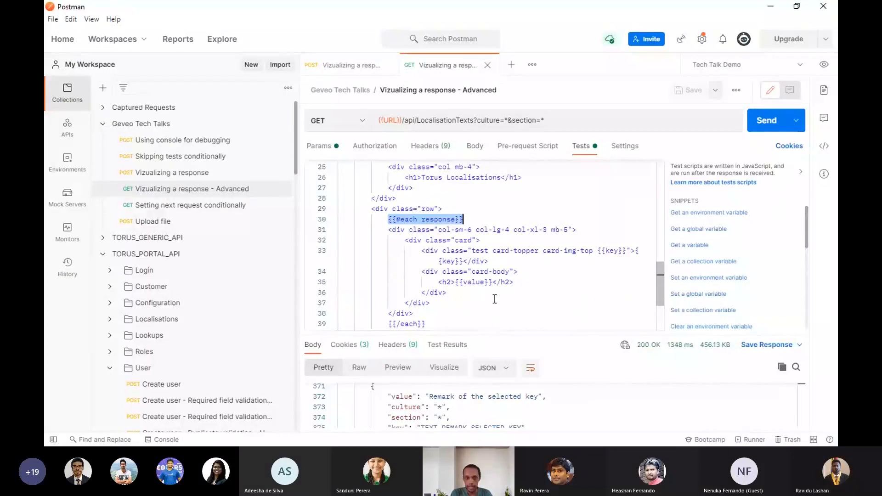
pyautogui.scroll(-1, 492, 294)
pyautogui.moveTo(455, 238); pyautogui.dragTo(493, 239)
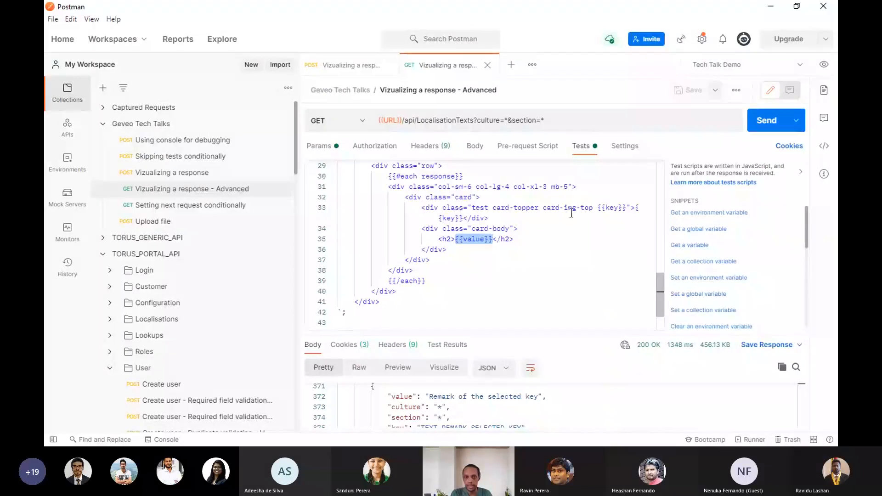
# Examine the {{key}} placeholders in the card header and the {{value}} placeholder in the card body of the visualization template.
pyautogui.moveTo(598, 207); pyautogui.dragTo(465, 219)
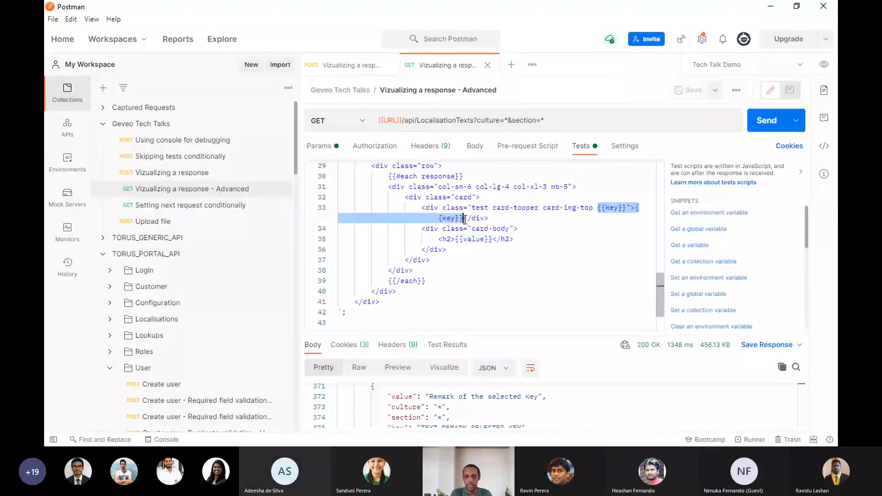
pyautogui.click(598, 209)
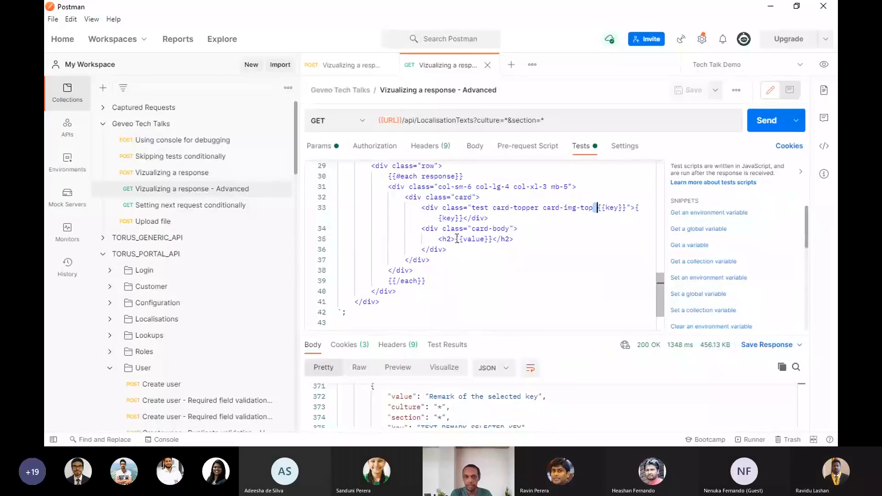
pyautogui.moveTo(455, 239); pyautogui.dragTo(494, 238)
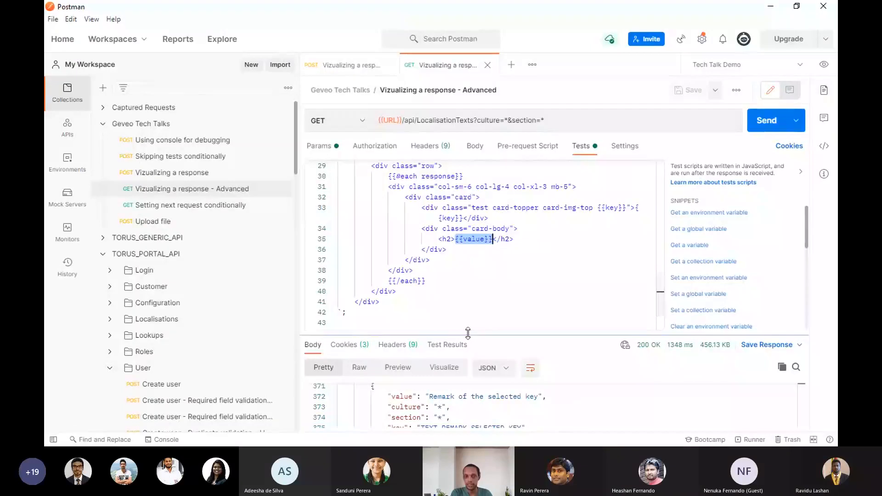
# Enlarge the response area, display the visualized response and inspect the key and value text on the TEXT_WELCOME and TEXT_PASSWORD cards.
pyautogui.moveTo(467, 332); pyautogui.dragTo(459, 275)
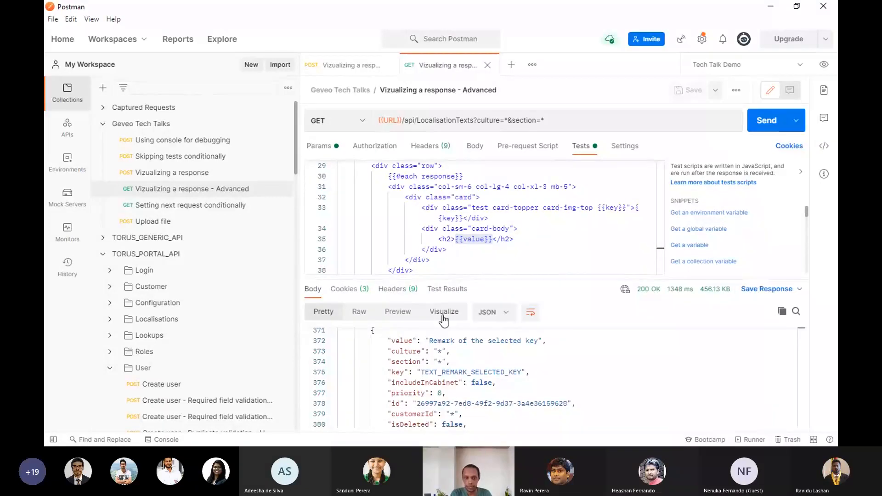
pyautogui.click(444, 312)
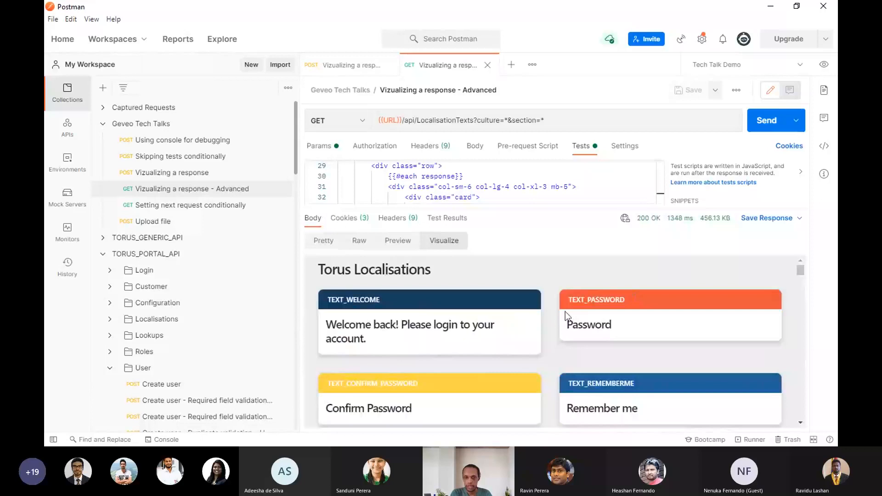
pyautogui.doubleClick(338, 301)
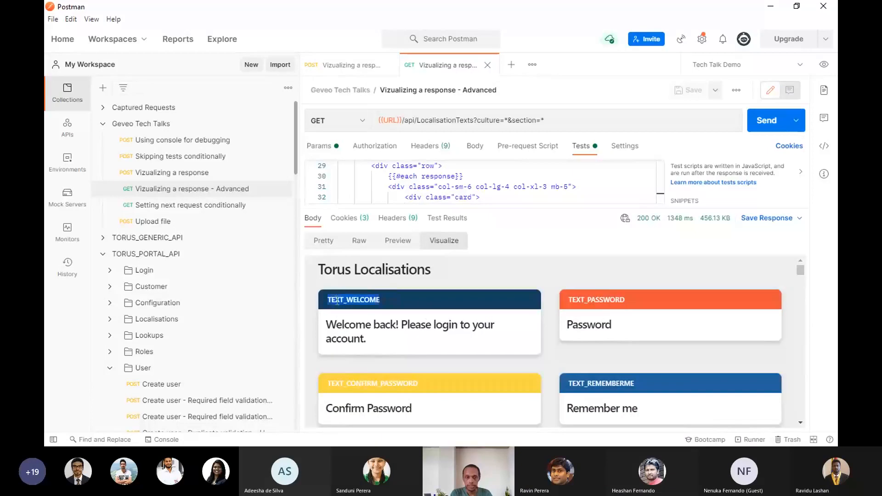
pyautogui.click(369, 341)
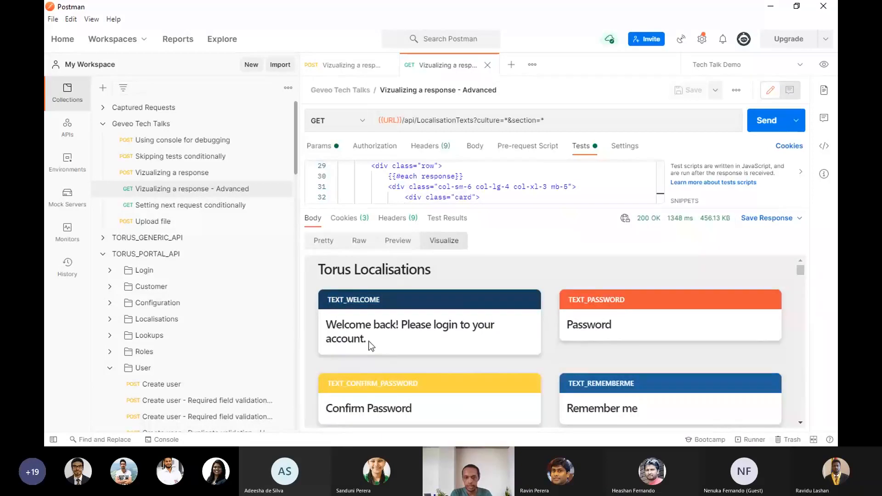
pyautogui.moveTo(369, 340); pyautogui.dragTo(326, 324)
pyautogui.moveTo(612, 326); pyautogui.dragTo(553, 342)
pyautogui.click(553, 343)
# Look through the localisation cards and compare the visualization with the response's Pretty JSON view.
pyautogui.scroll(-5, 553, 343)
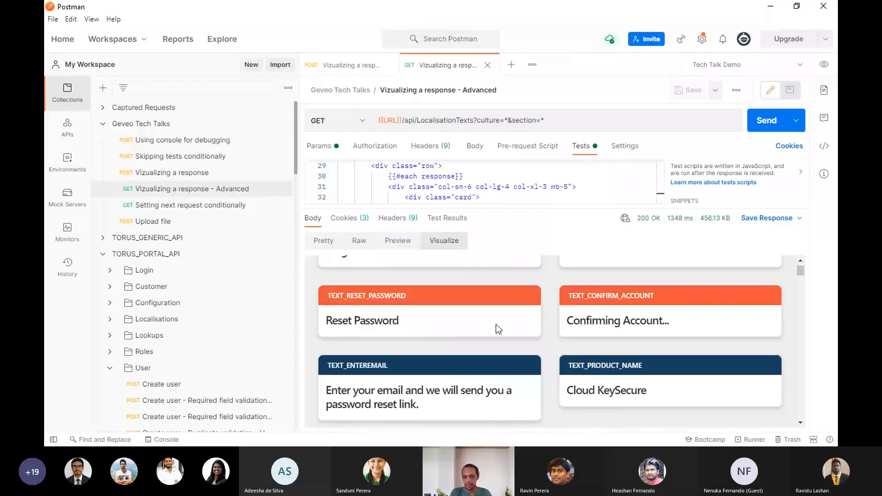
pyautogui.scroll(5, 499, 330)
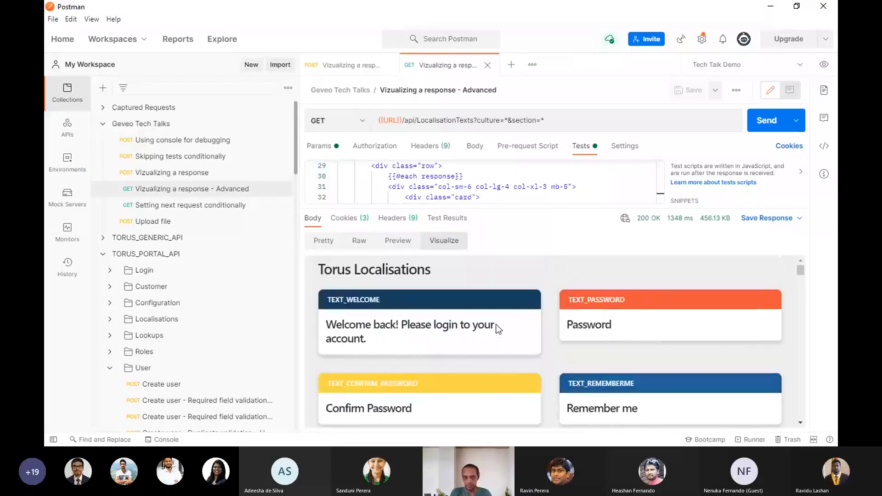
pyautogui.click(326, 244)
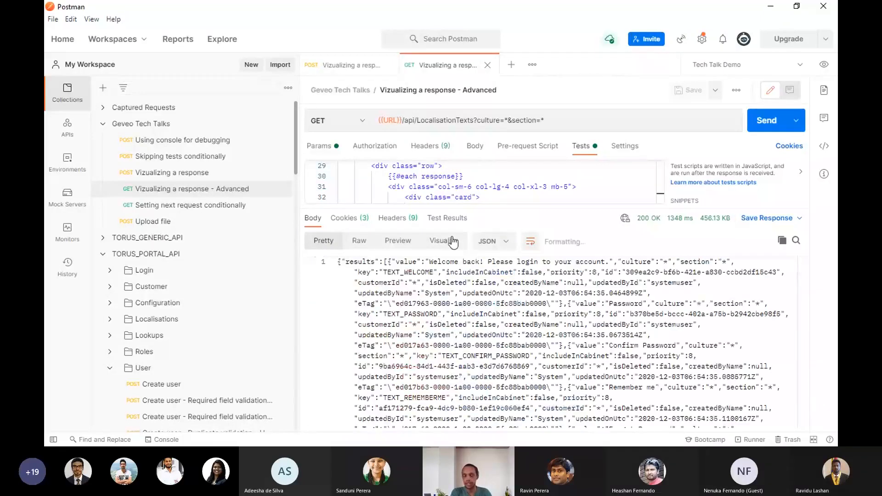
pyautogui.click(453, 241)
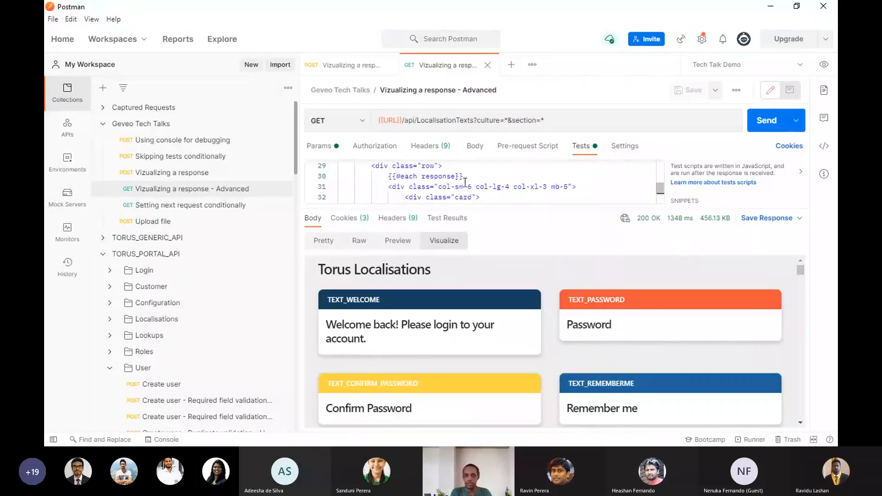
# Enlarge the test script editor and examine the pm.visualizer.set call at the end of the script.
pyautogui.click(481, 196)
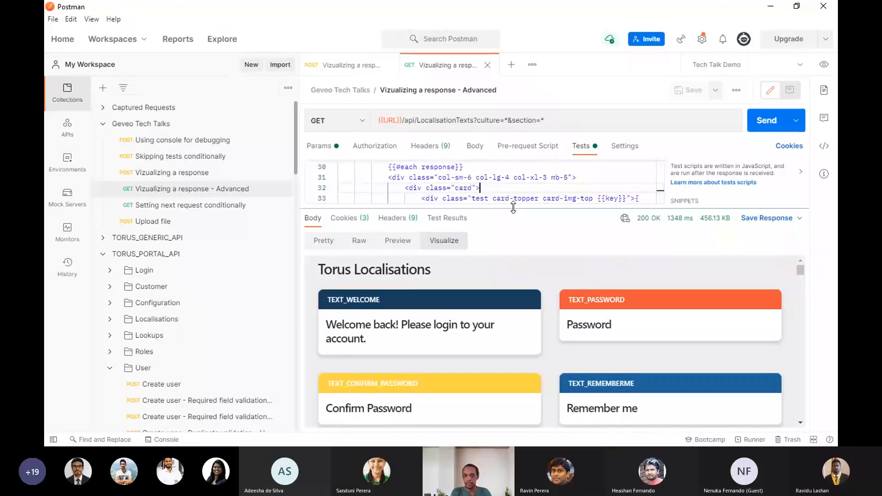
pyautogui.moveTo(513, 207); pyautogui.dragTo(513, 254)
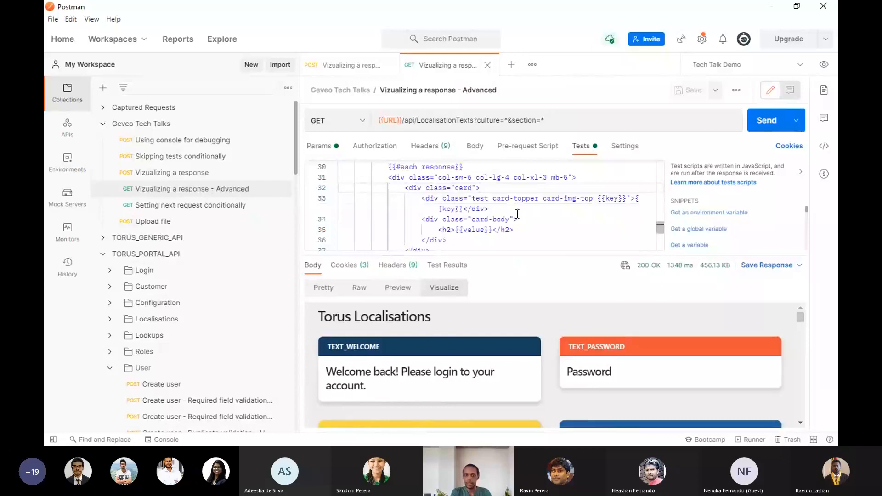
pyautogui.scroll(-2, 517, 205)
pyautogui.scroll(-3, 517, 205)
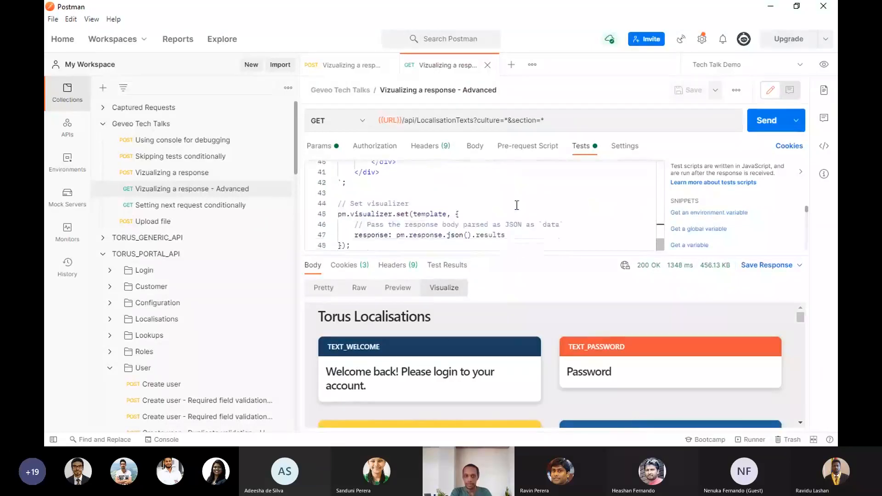
pyautogui.click(355, 245)
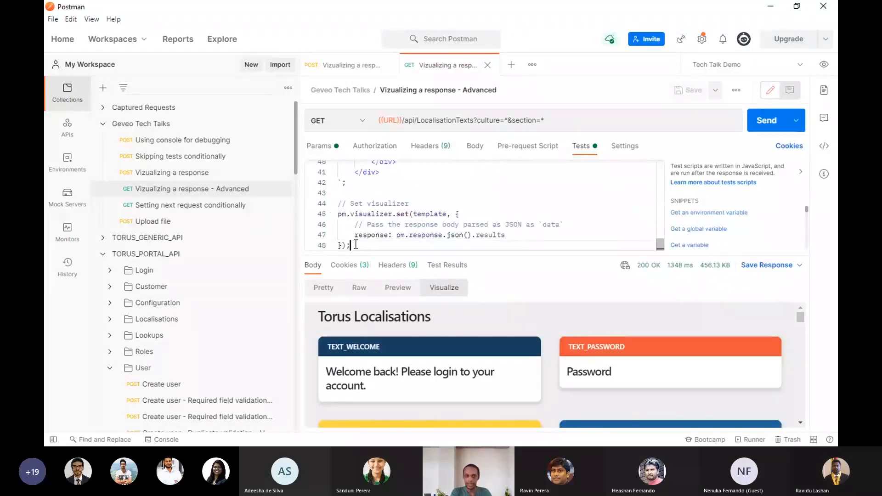
pyautogui.doubleClick(376, 214)
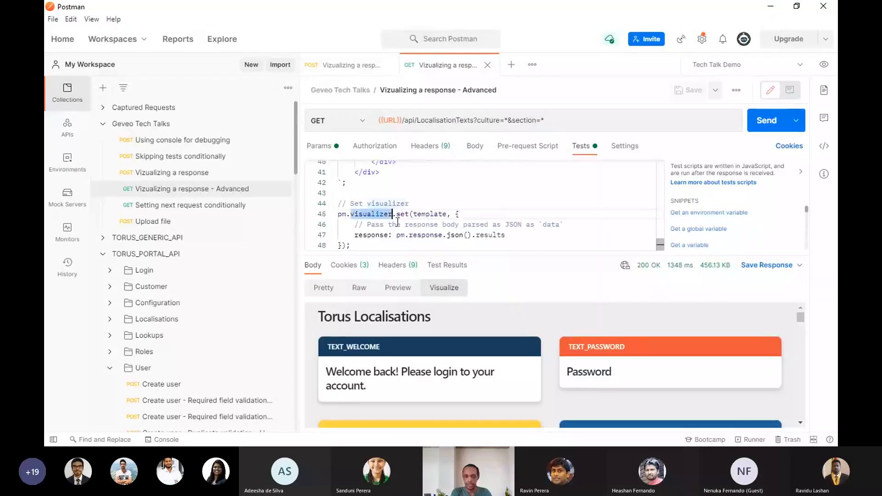
# Trace the template argument of the visualizer call back to its definition, and return to the pm.visualizer.set line.
pyautogui.doubleClick(433, 214)
pyautogui.scroll(10, 434, 202)
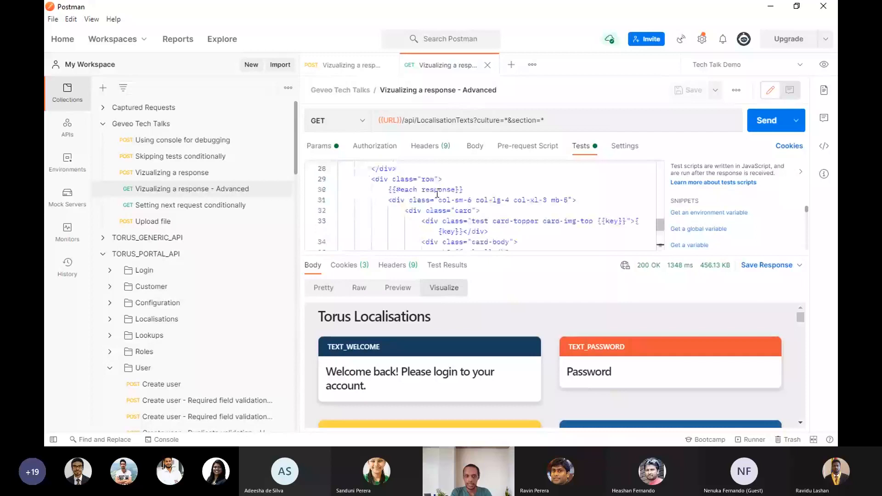
pyautogui.scroll(3, 437, 192)
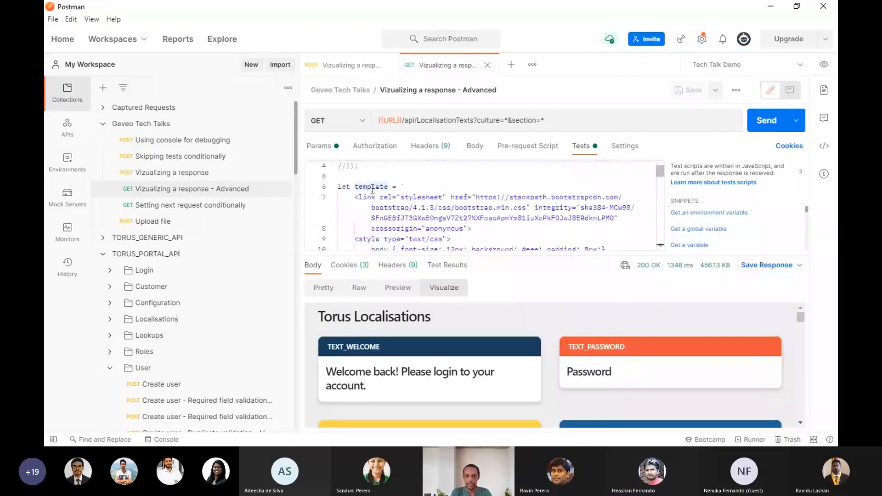
pyautogui.scroll(-12, 372, 188)
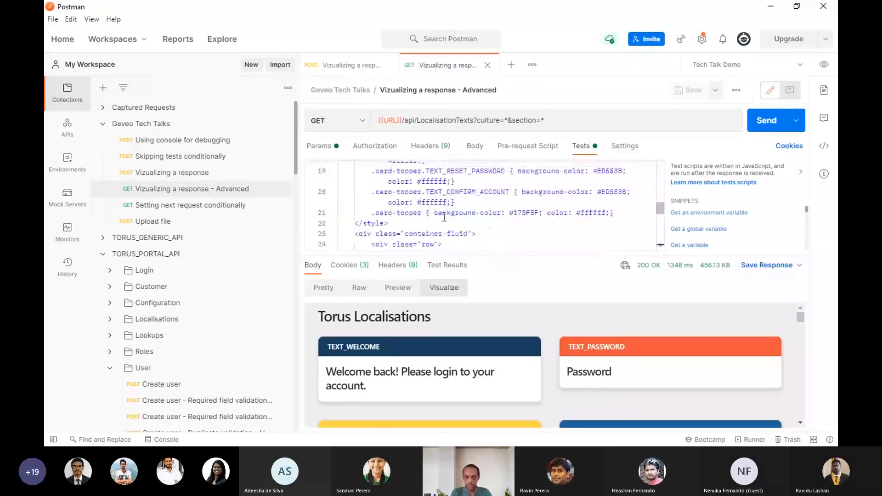
pyautogui.scroll(-2, 444, 216)
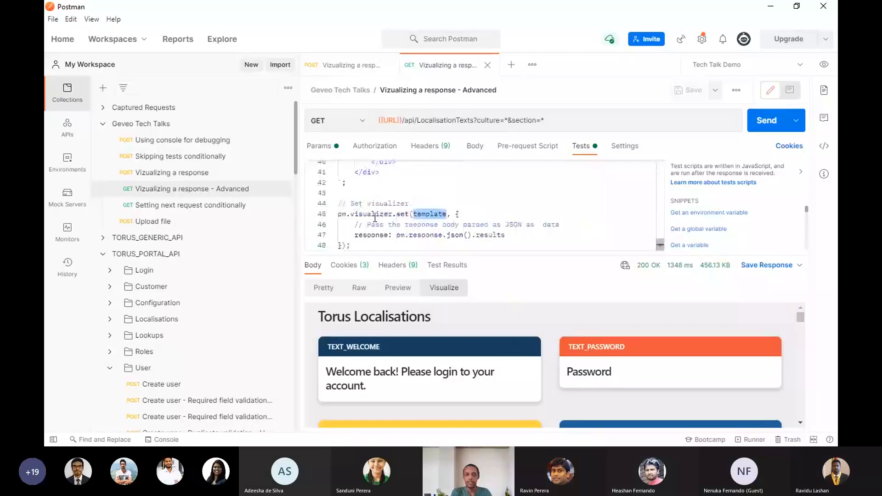
pyautogui.doubleClick(375, 215)
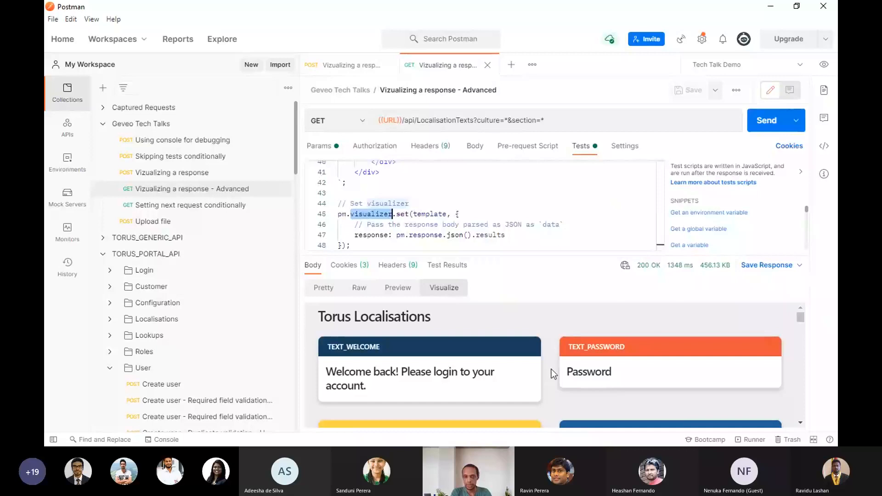
pyautogui.hotkey('alt', 'Tab')
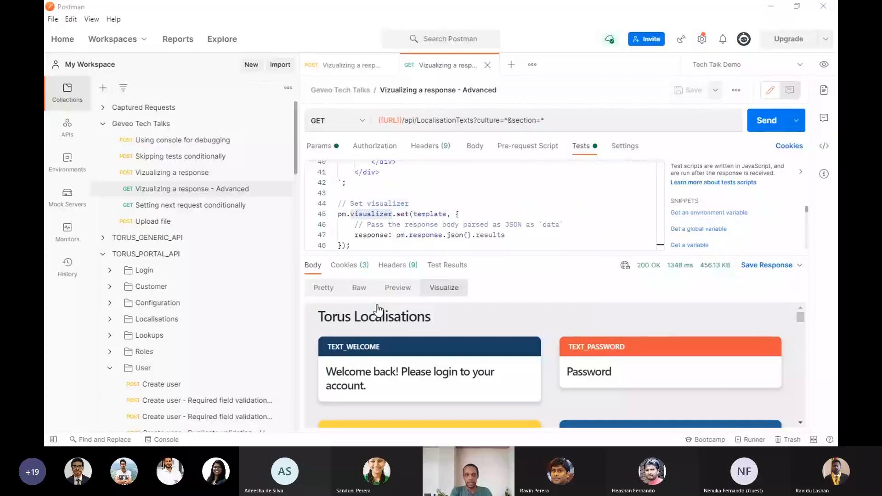
pyautogui.click(422, 13)
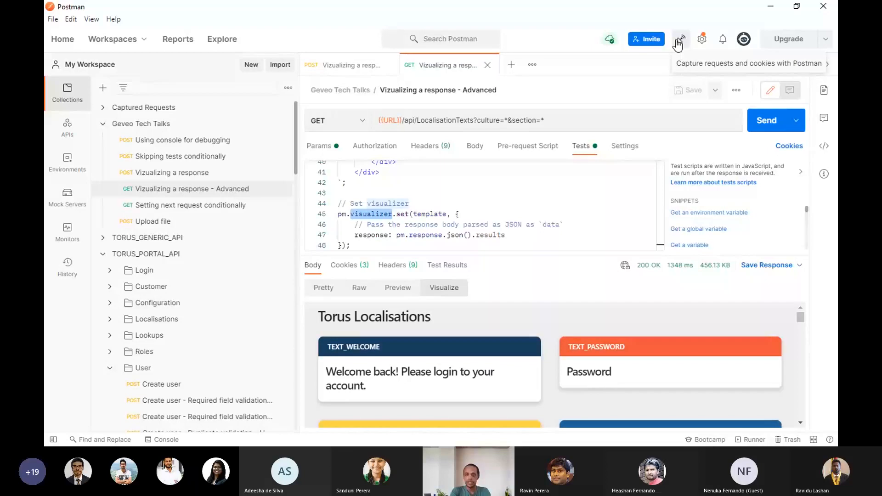
# Open the request and cookie capture settings and check the Interceptor's connection status.
pyautogui.click(678, 44)
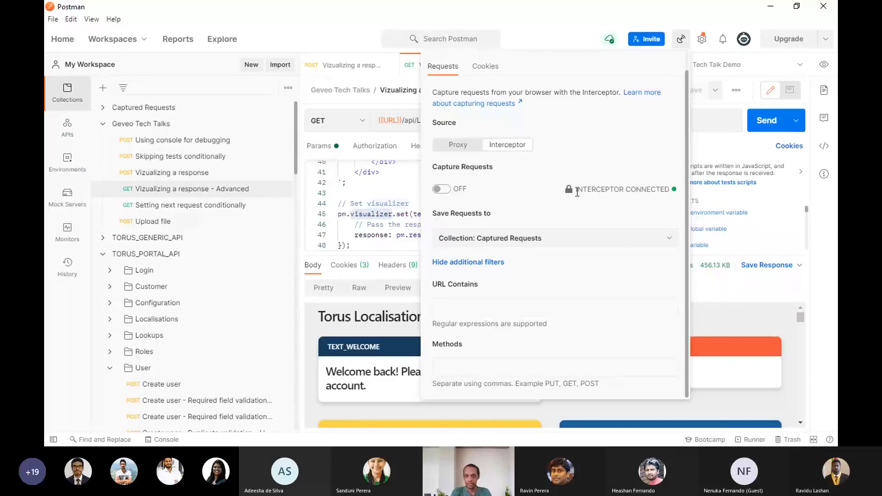
pyautogui.moveTo(576, 191); pyautogui.dragTo(694, 189)
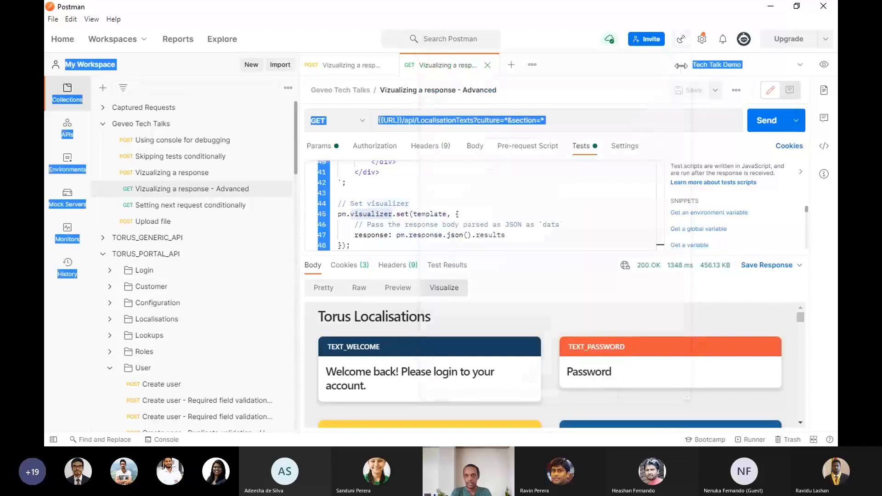
pyautogui.click(681, 41)
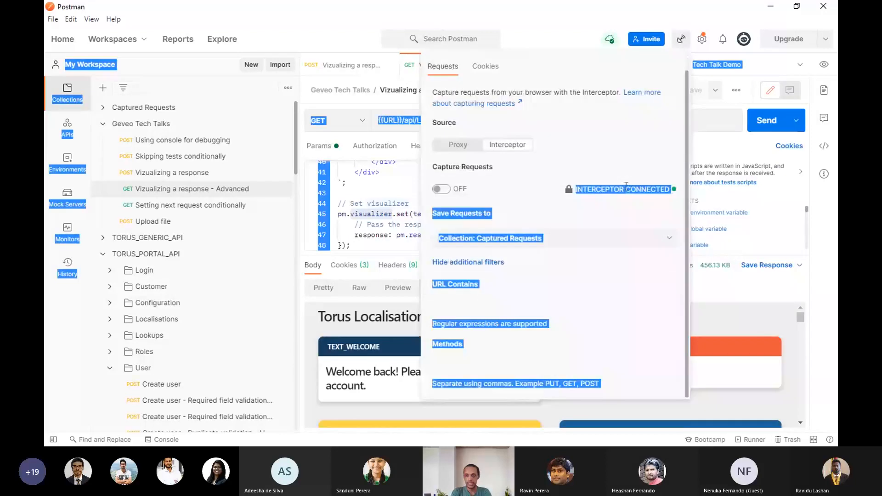
pyautogui.click(627, 188)
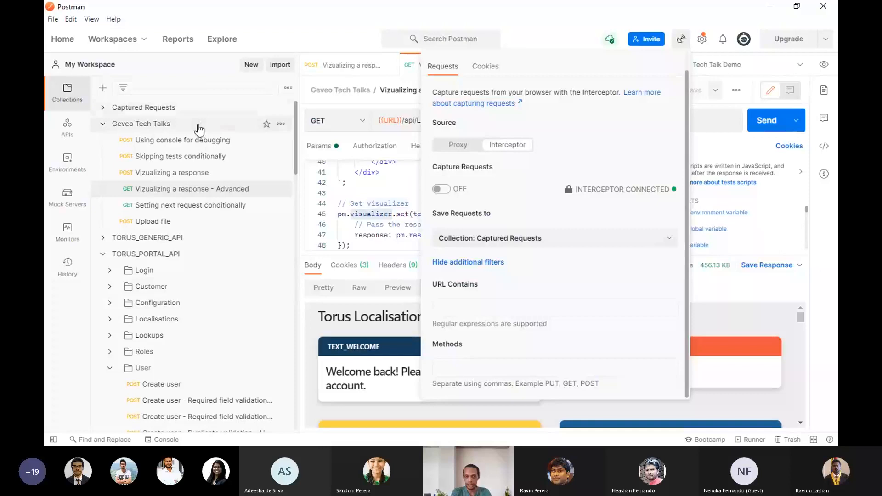
# Expand the Captured Requests collection and turn on Interceptor request capture that saves to this collection.
pyautogui.click(102, 108)
pyautogui.click(103, 154)
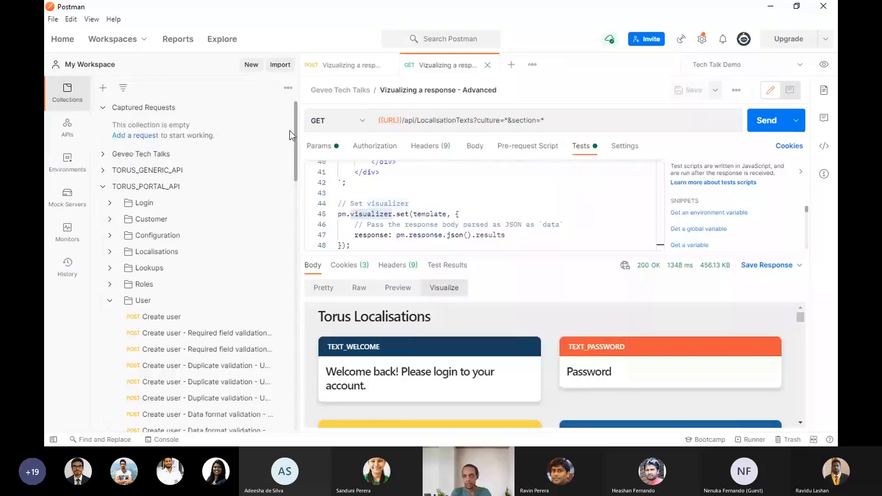
pyautogui.click(680, 39)
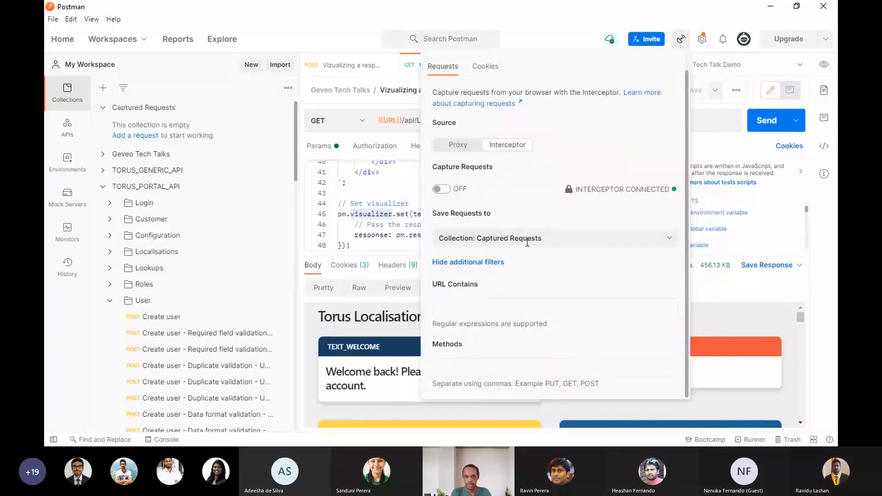
pyautogui.click(443, 189)
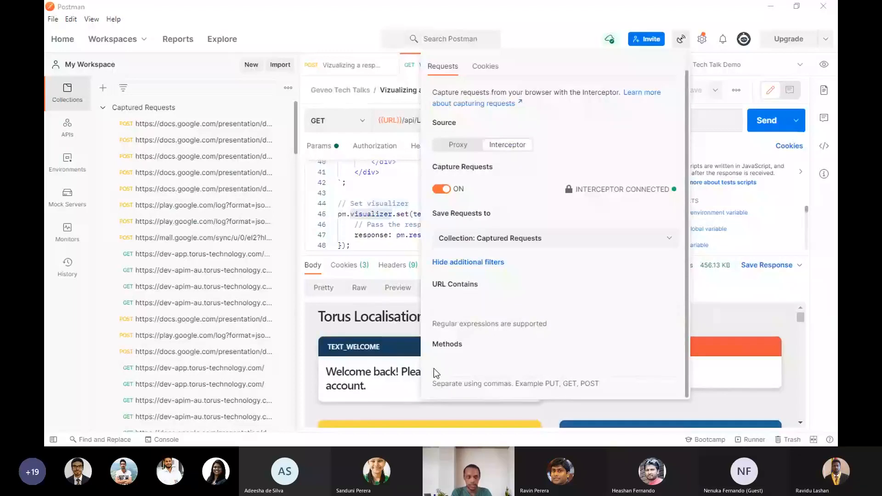
# Open the first captured dev-app.torus-technology.com GET request and look through the list of requests in the Captured Requests collection.
pyautogui.click(202, 254)
pyautogui.scroll(-1, 202, 239)
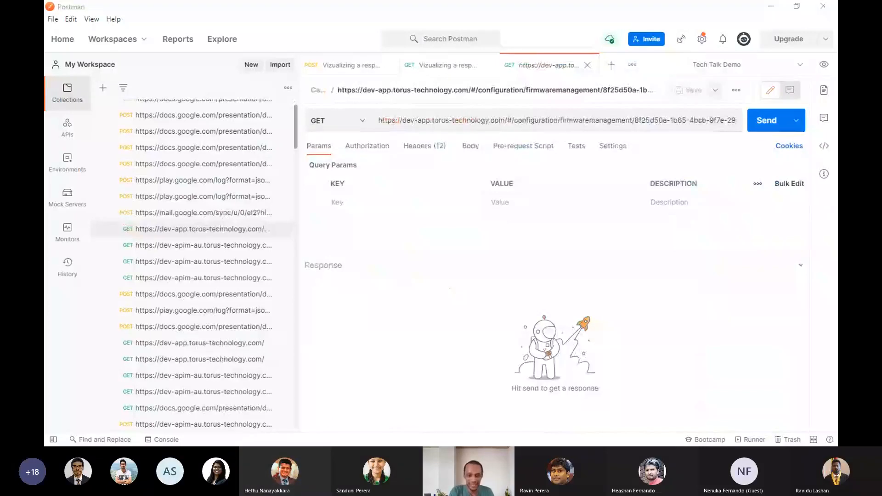
pyautogui.click(442, 434)
pyautogui.scroll(-2, 230, 321)
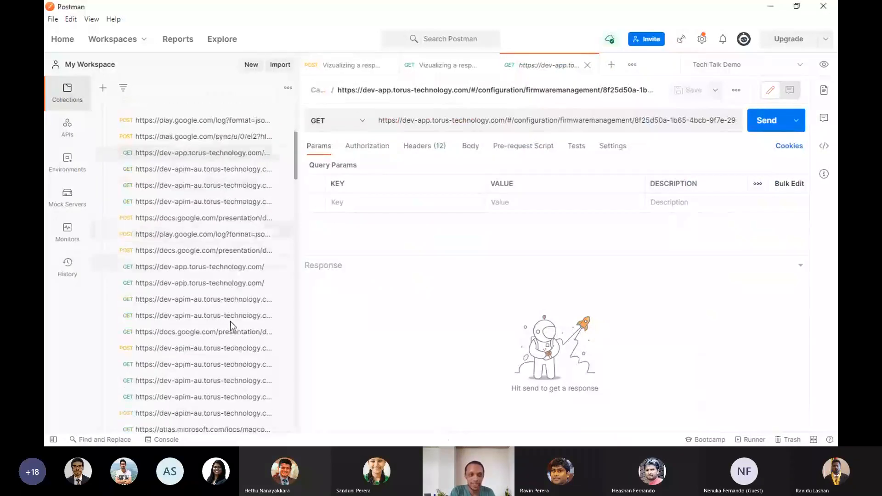
pyautogui.scroll(3, 230, 321)
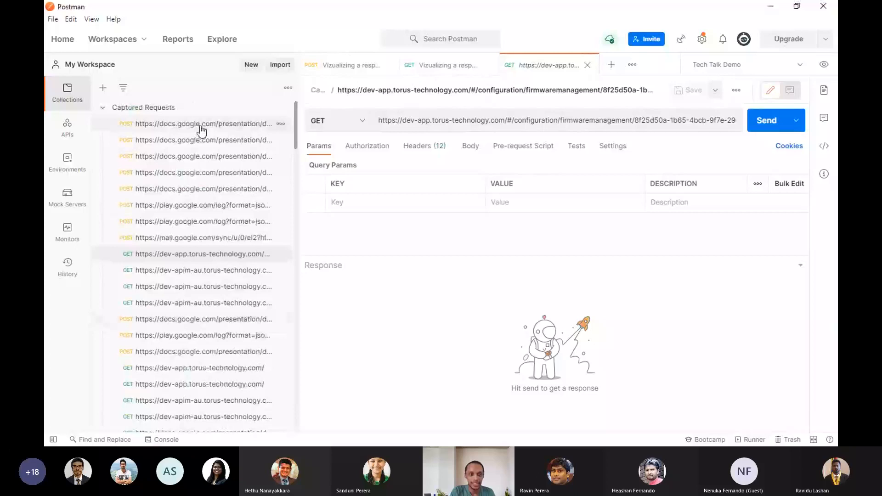
pyautogui.scroll(-2, 211, 341)
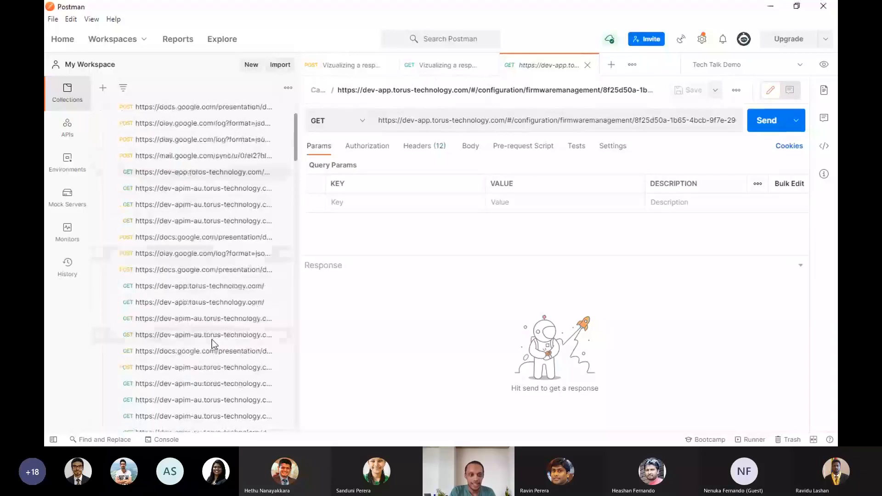
pyautogui.scroll(-8, 211, 343)
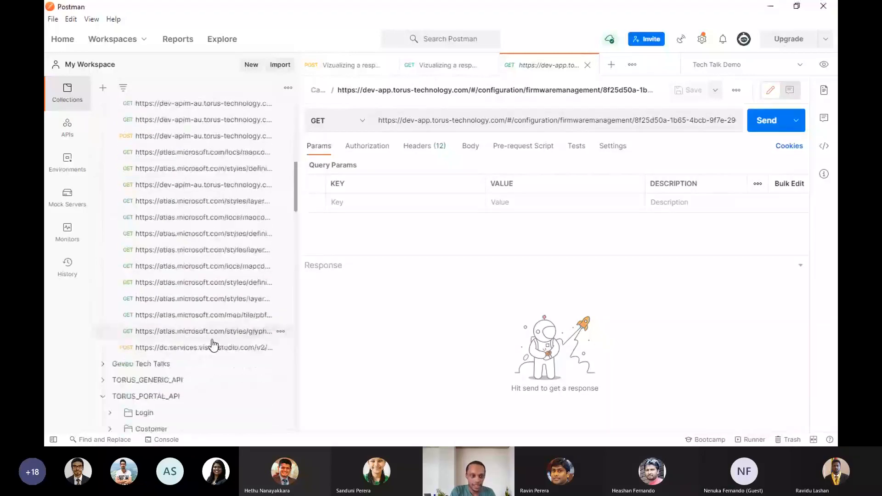
pyautogui.scroll(10, 201, 271)
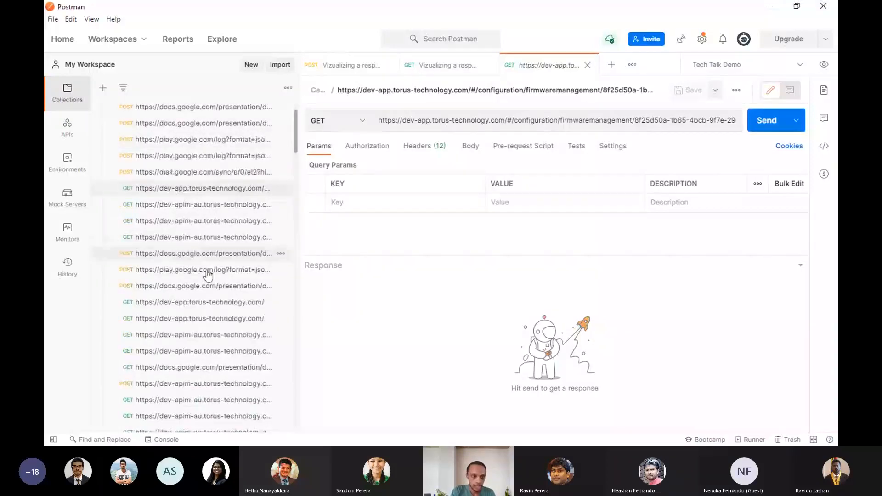
pyautogui.scroll(-5, 210, 250)
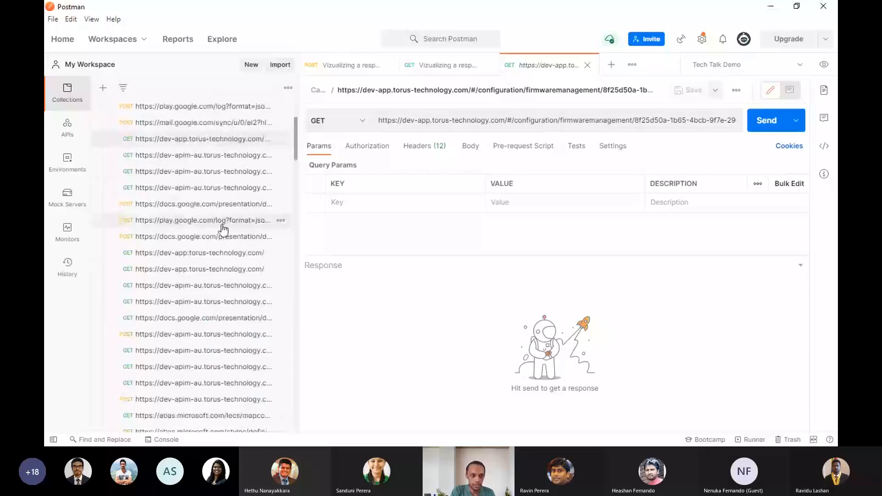
pyautogui.scroll(-2, 209, 338)
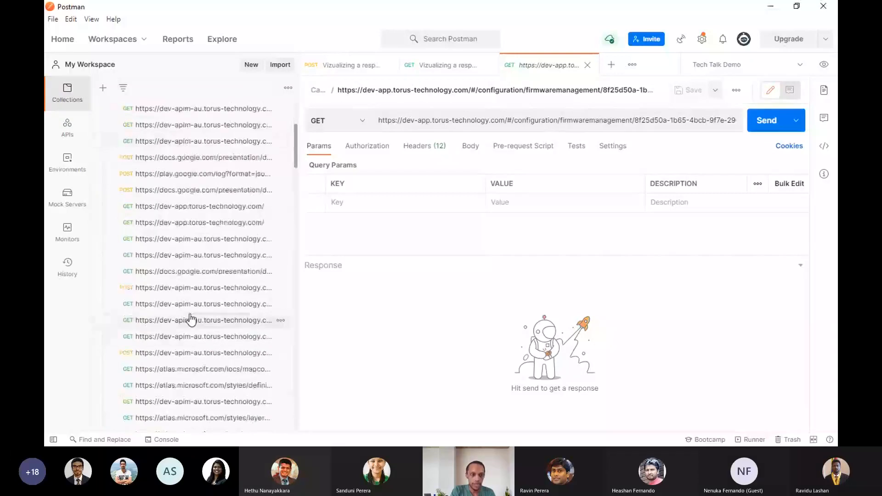
pyautogui.click(221, 313)
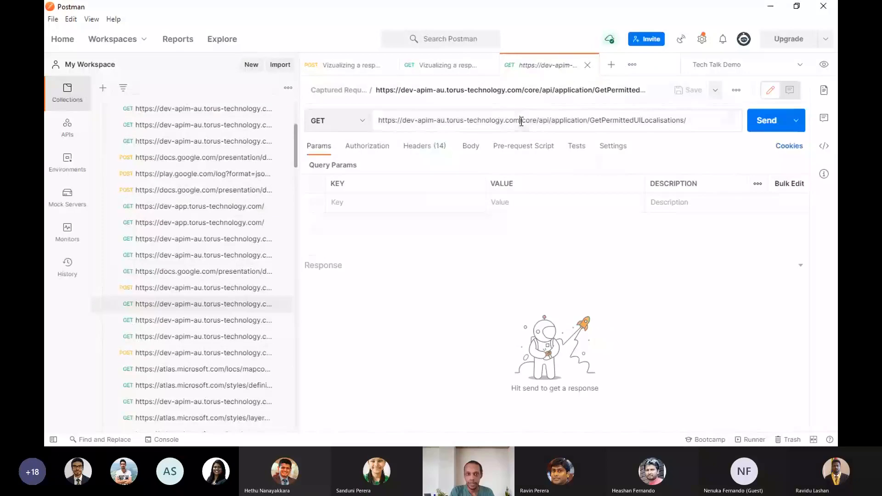
pyautogui.moveTo(520, 120); pyautogui.dragTo(367, 133)
pyautogui.hotkey('ctrl', 'c')
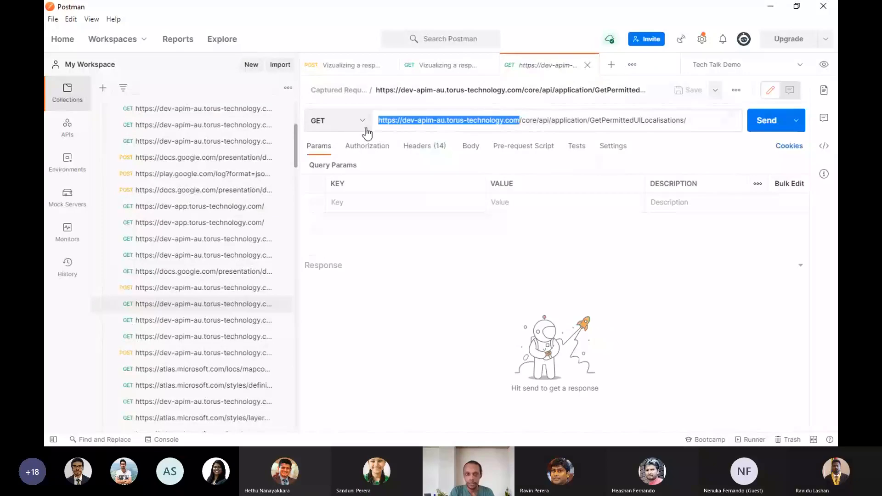
pyautogui.click(681, 40)
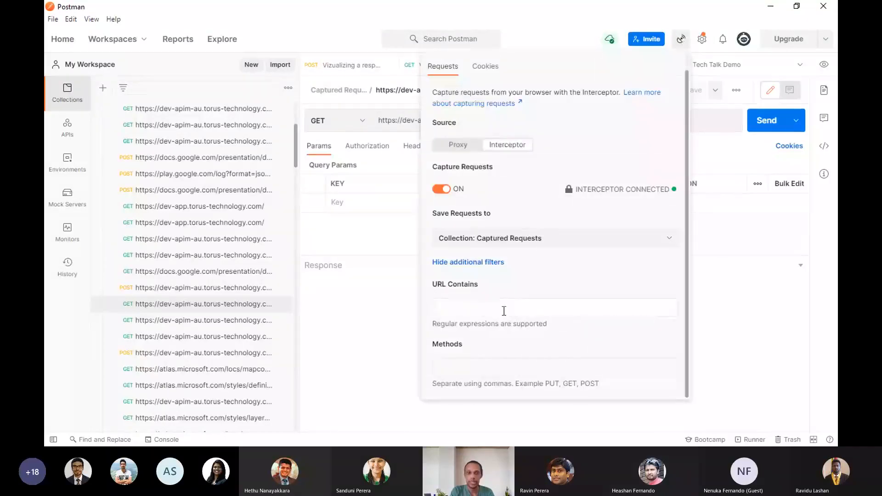
pyautogui.click(471, 308)
pyautogui.hotkey('ctrl', 'v')
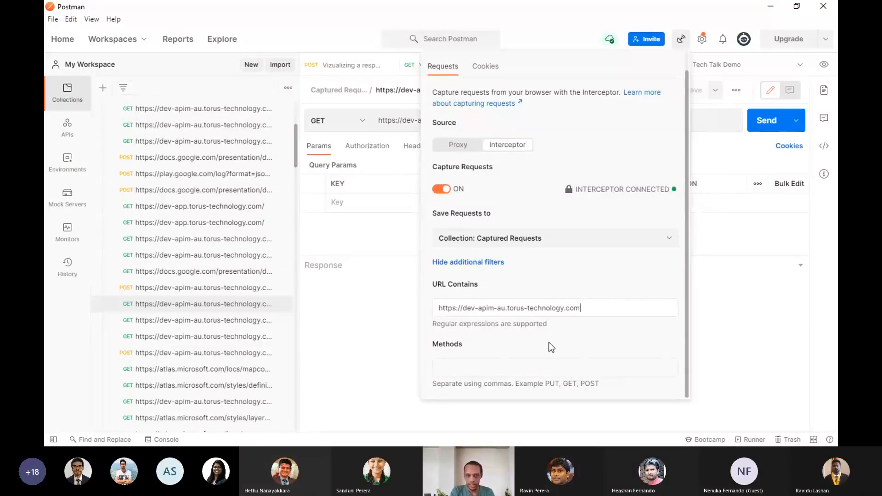
pyautogui.moveTo(551, 347); pyautogui.dragTo(437, 284)
# Delete the Captured Requests collection from the workspace.
pyautogui.moveTo(336, 191); pyautogui.dragTo(288, 87)
pyautogui.click(288, 88)
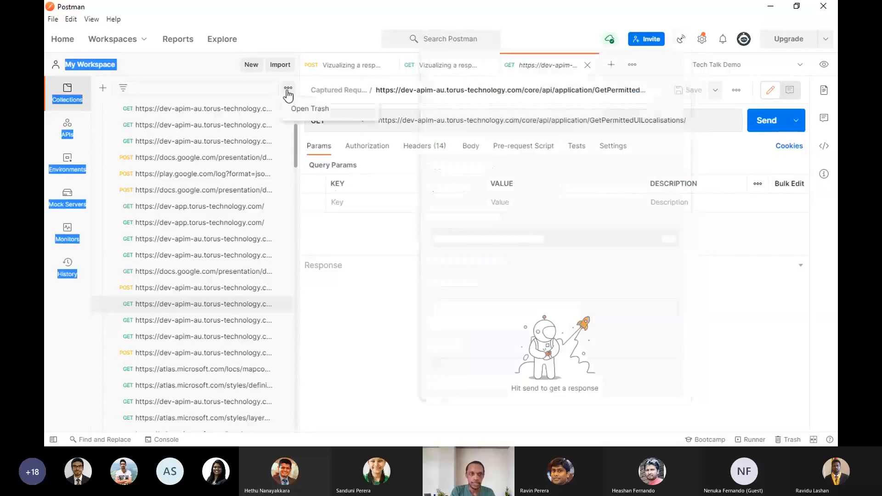
pyautogui.scroll(5, 264, 152)
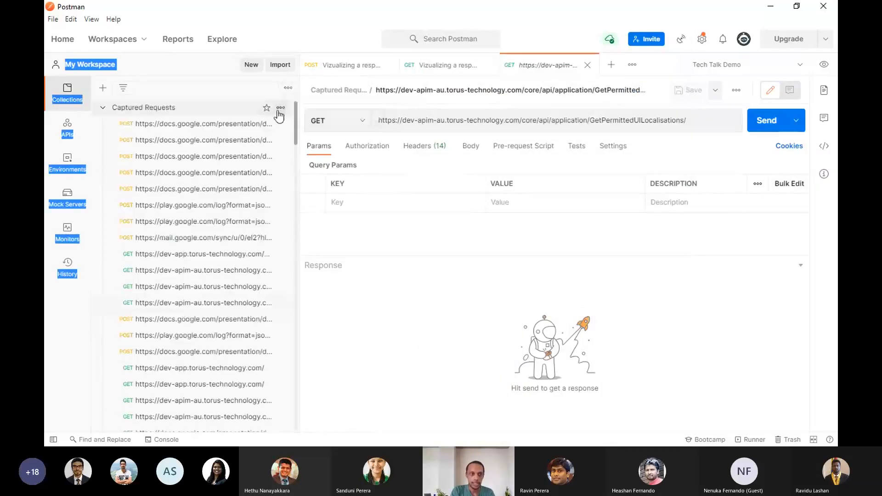
pyautogui.click(280, 109)
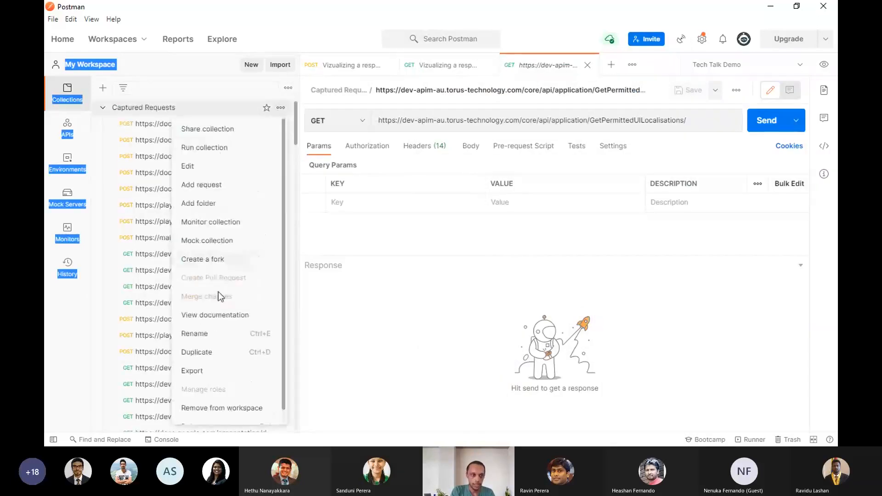
pyautogui.rightClick(152, 110)
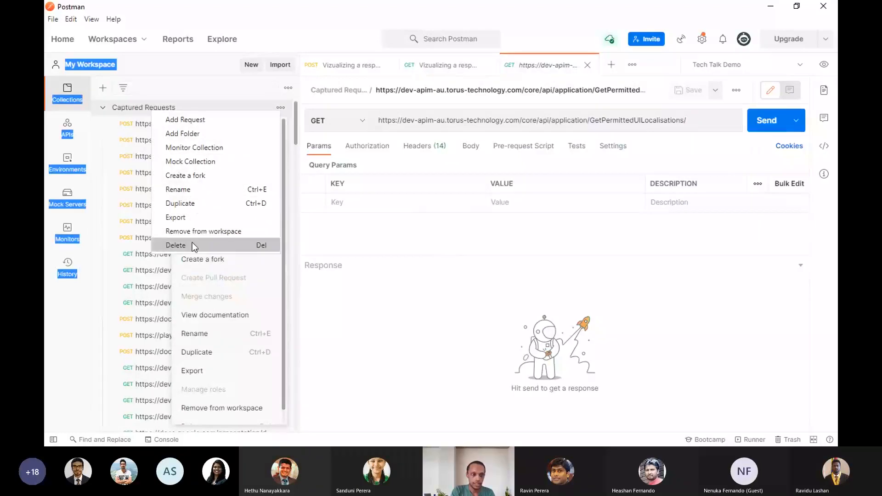
pyautogui.press('Escape')
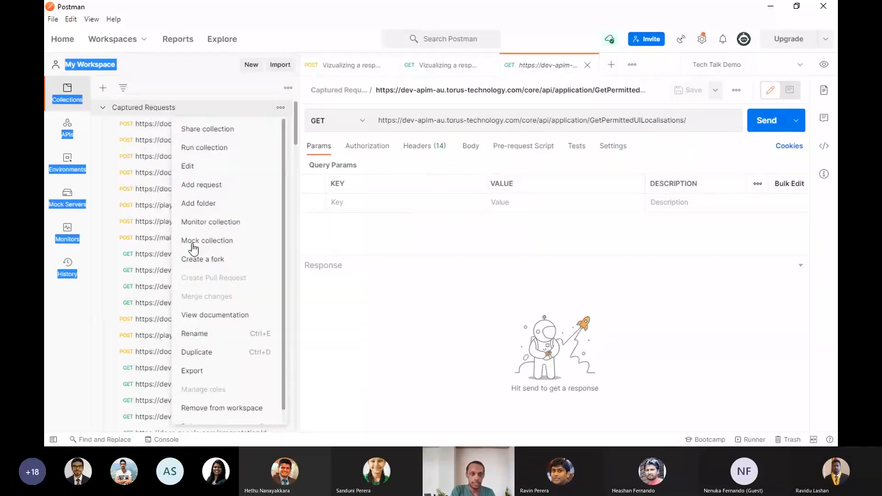
pyautogui.press('Delete')
pyautogui.click(537, 281)
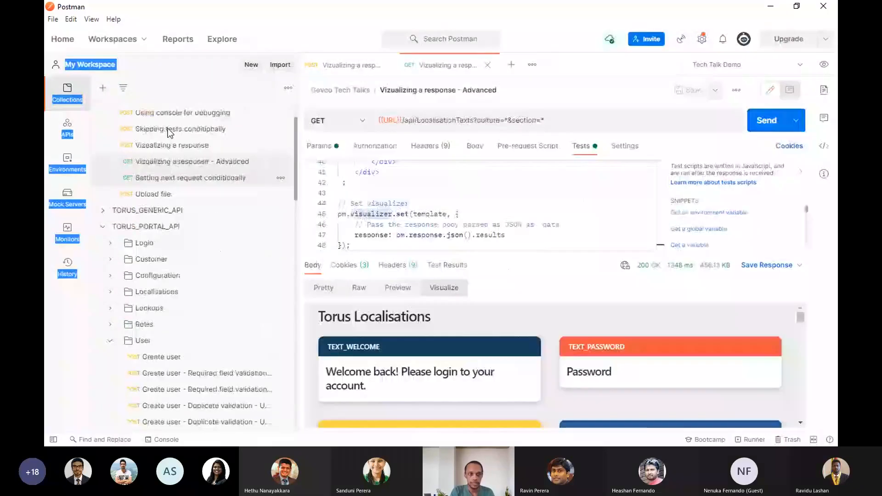
# Create a new collection with the default name, expand it, and collapse the Geveo Tech Talks collection.
pyautogui.click(102, 88)
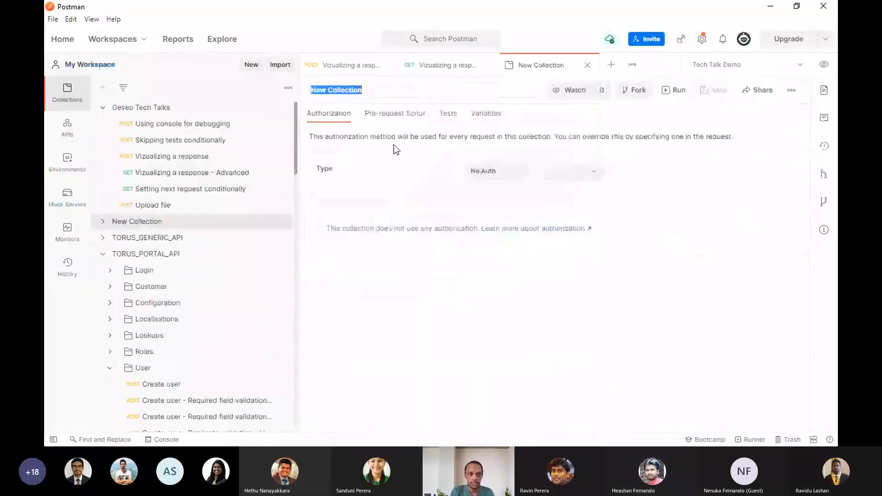
pyautogui.click(203, 222)
pyautogui.click(103, 107)
# Set the Interceptor to save captured requests to New Collection, and highlight the URL filter.
pyautogui.click(680, 39)
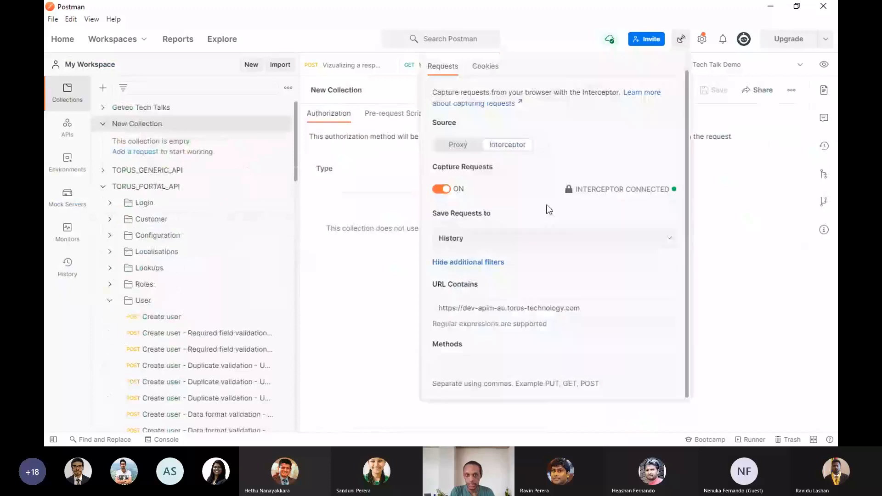
pyautogui.click(521, 238)
pyautogui.click(501, 336)
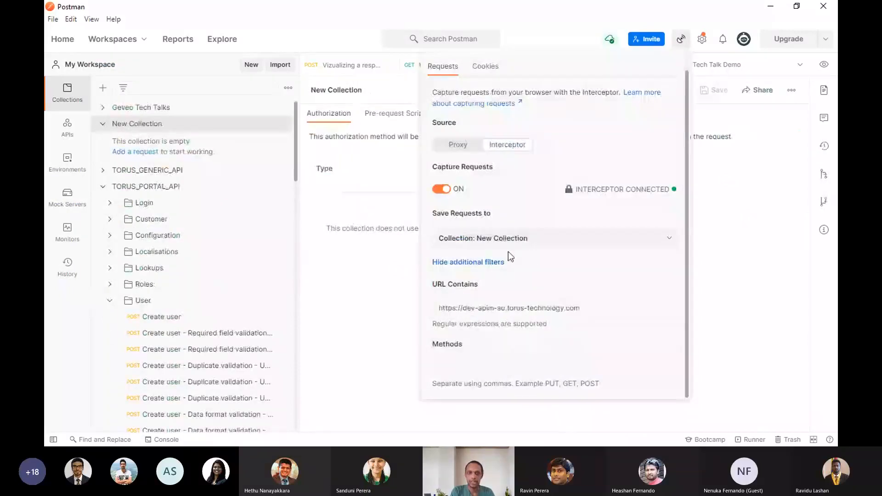
pyautogui.click(590, 308)
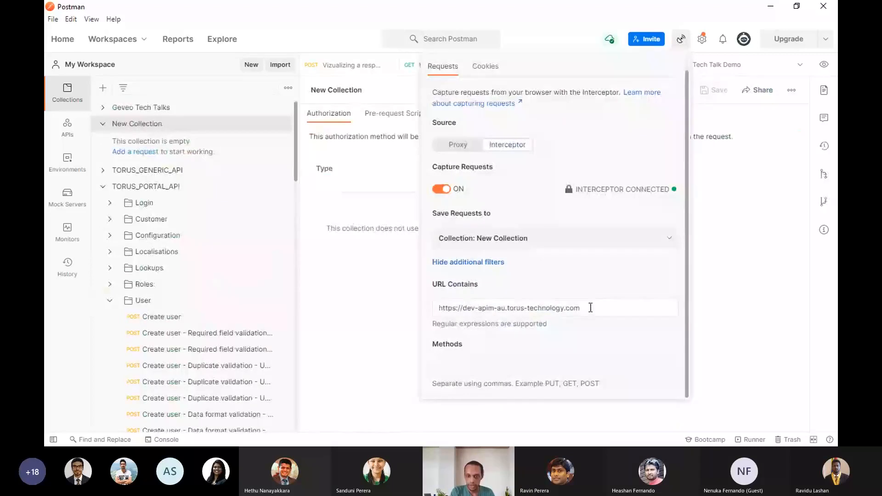
pyautogui.moveTo(591, 308); pyautogui.dragTo(439, 309)
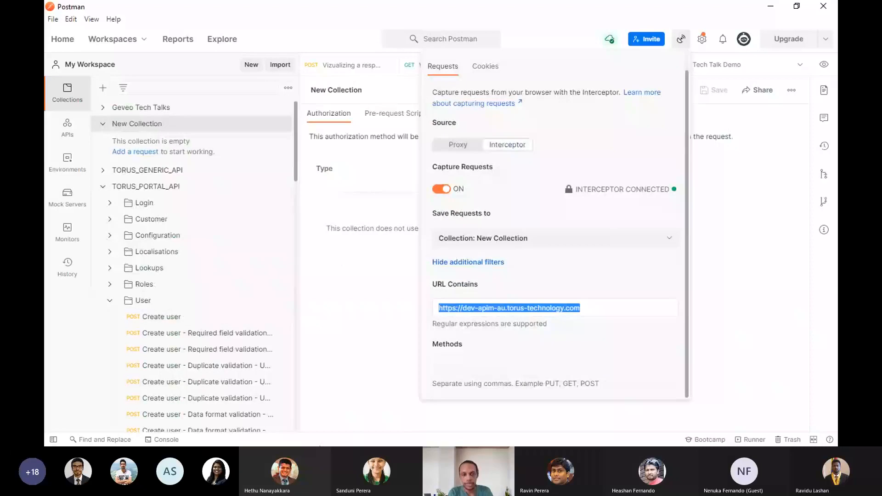
# Switch to the browser so the web app's requests are captured, and return to the capture settings in Postman.
pyautogui.click(379, 444)
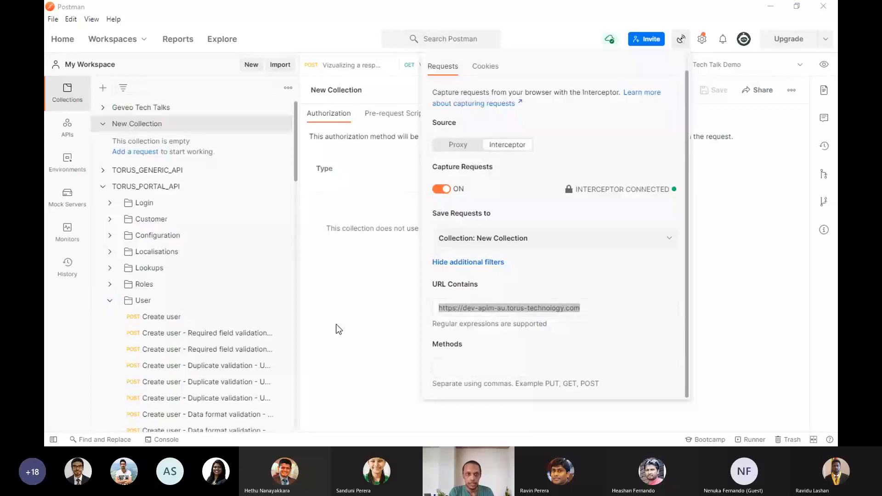
pyautogui.hotkey('alt', 'Tab')
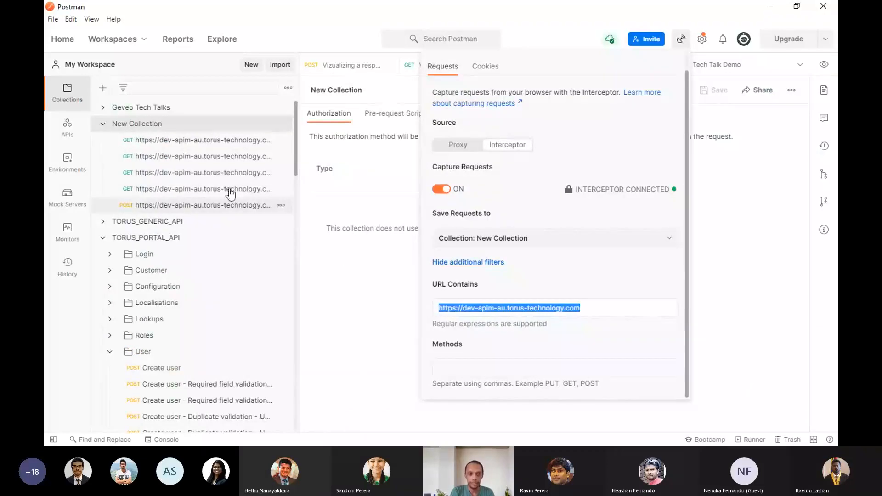
pyautogui.click(605, 312)
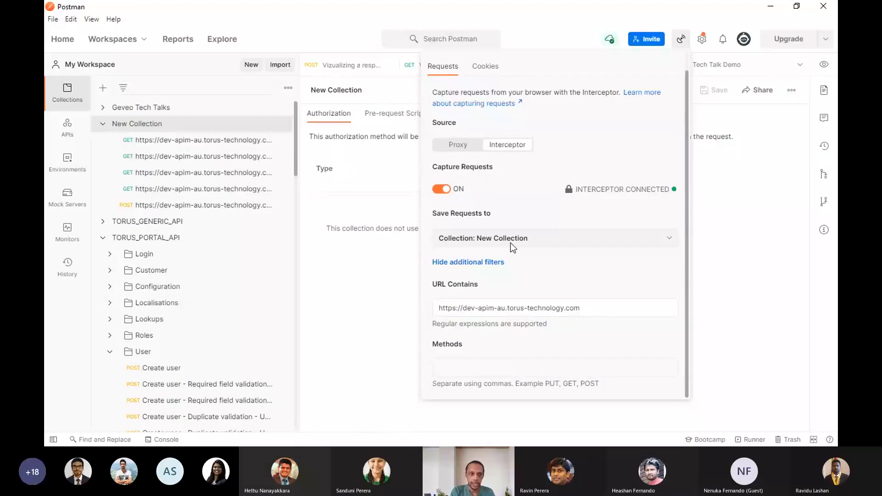
# Restrict the captured methods to POST, and switch to the browser to have the web app's POST request captured.
pyautogui.click(475, 361)
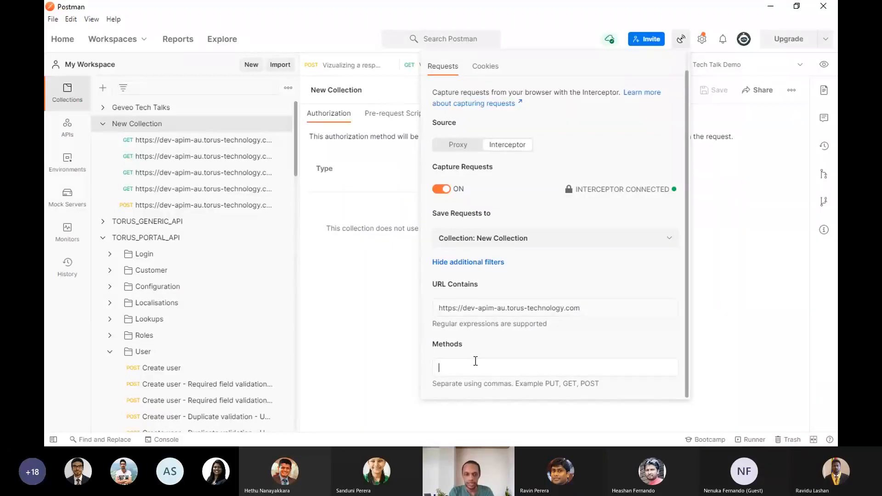
pyautogui.write('POST')
pyautogui.hotkey('alt', 'Tab')
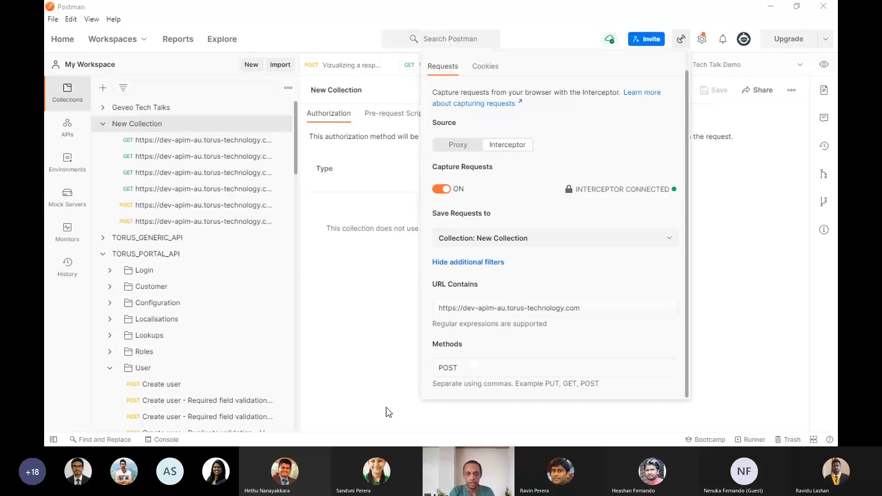
pyautogui.hotkey('alt', 'Tab')
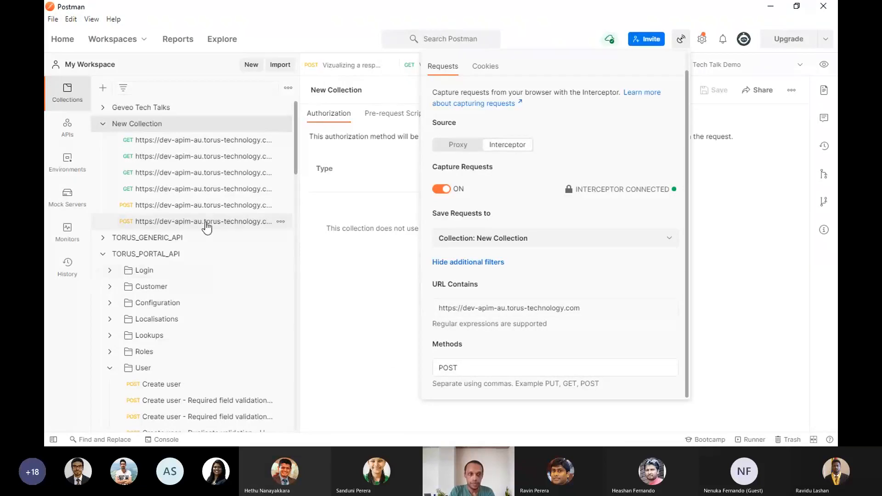
pyautogui.hotkey('alt', 'Tab')
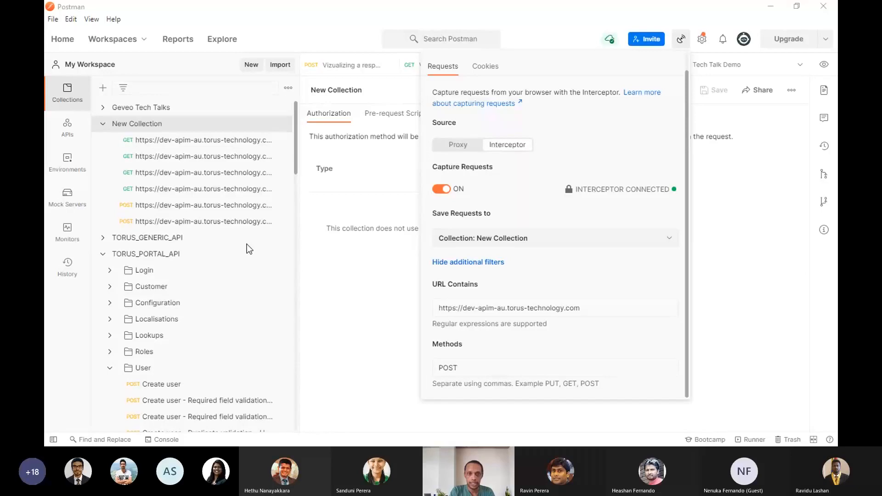
pyautogui.hotkey('alt', 'Tab')
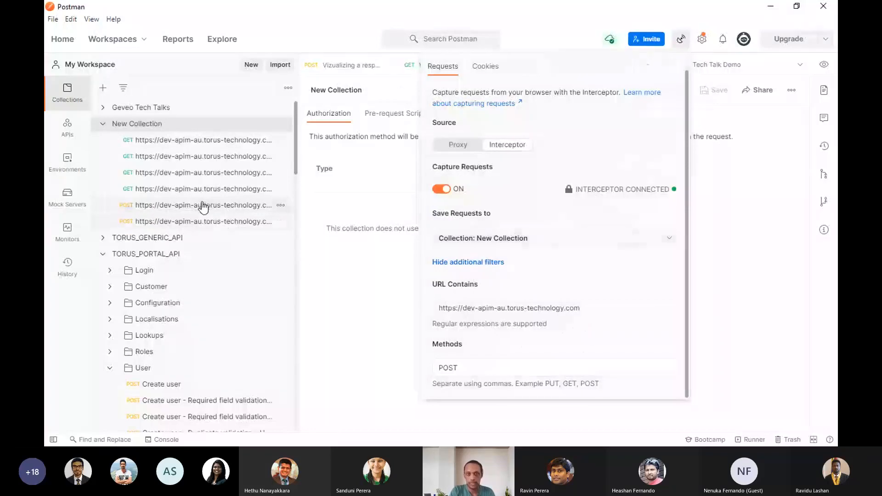
# Open the captured externalsystem POST request, and reopen the capture settings to review the URL and method filters.
pyautogui.click(203, 221)
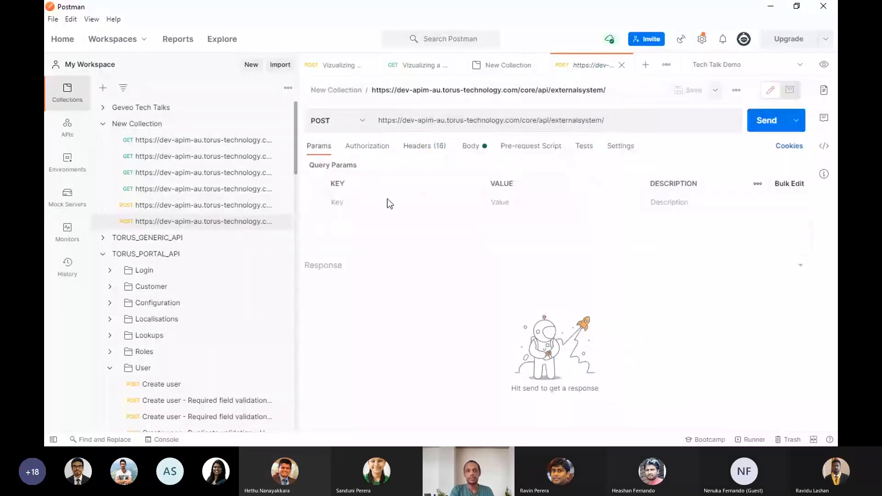
pyautogui.click(681, 39)
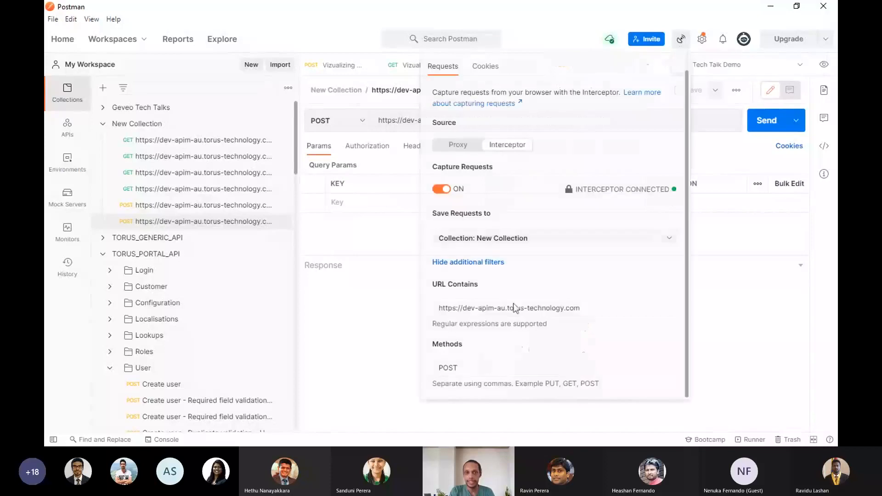
pyautogui.click(467, 370)
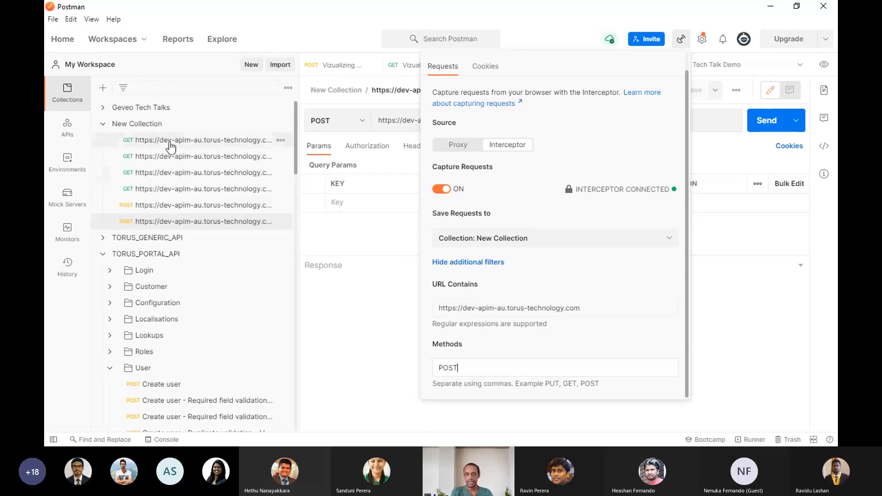
# Open the captured GetPermittedConfigurations GET request and highlight the base address in its URL.
pyautogui.click(199, 145)
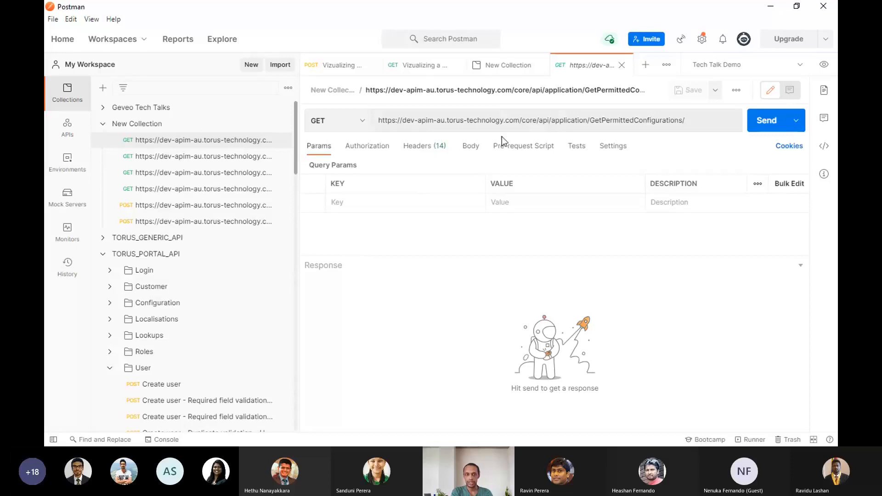
pyautogui.moveTo(523, 121); pyautogui.dragTo(343, 117)
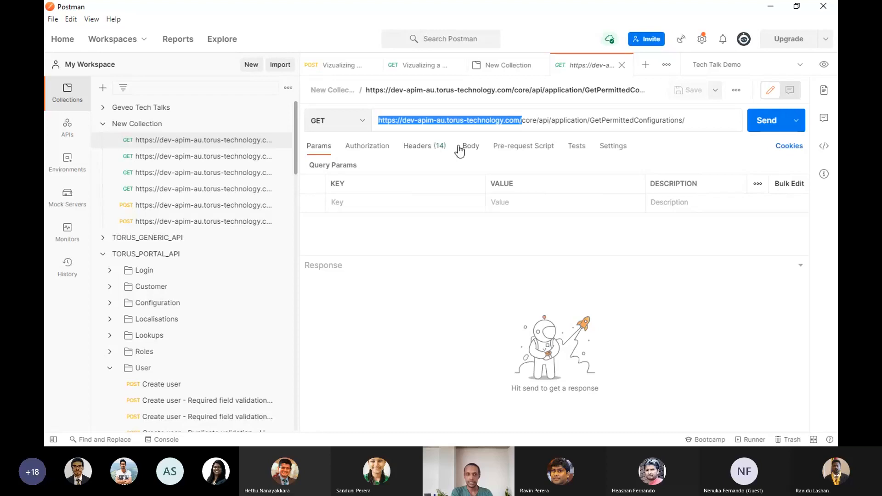
# Examine the JSON body of the captured externalsystem POST request, including its userSynchronisationSelection and syncInterval fields.
pyautogui.click(221, 221)
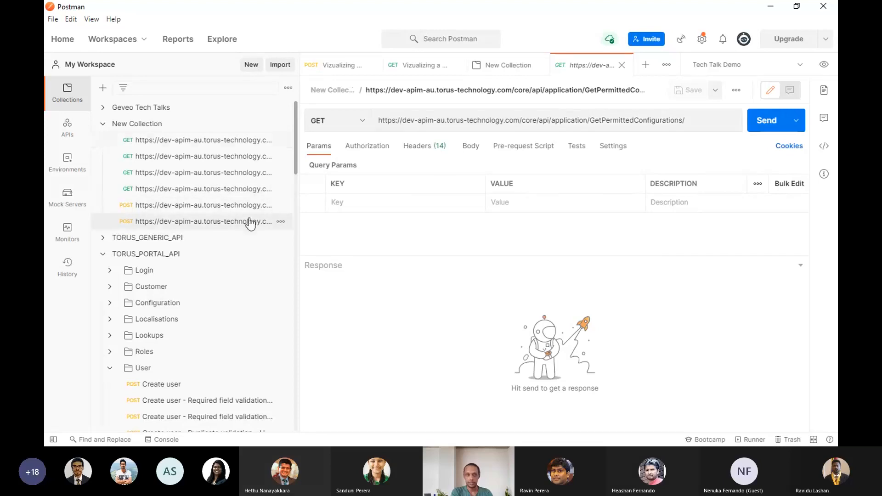
pyautogui.click(466, 147)
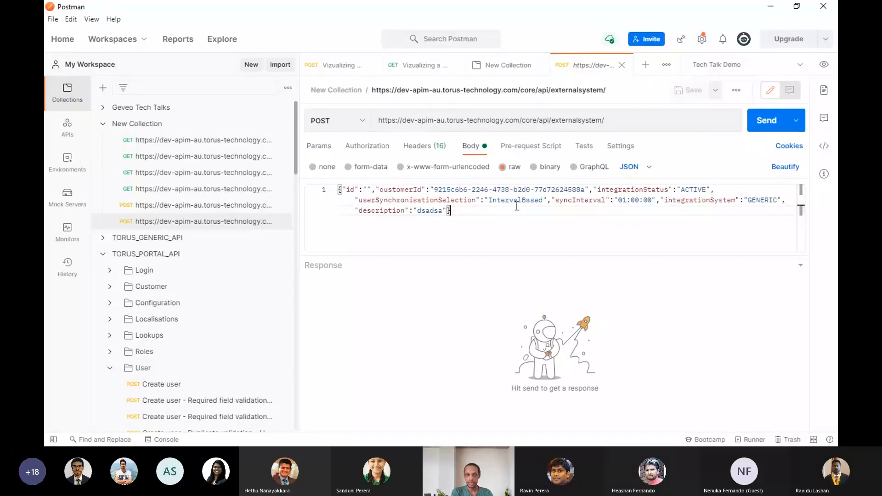
pyautogui.doubleClick(502, 202)
pyautogui.moveTo(652, 201); pyautogui.dragTo(618, 201)
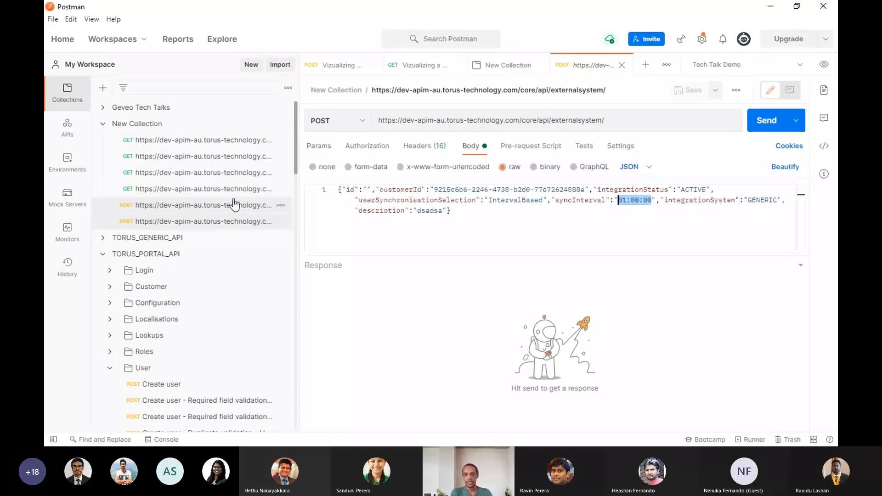
pyautogui.click(549, 225)
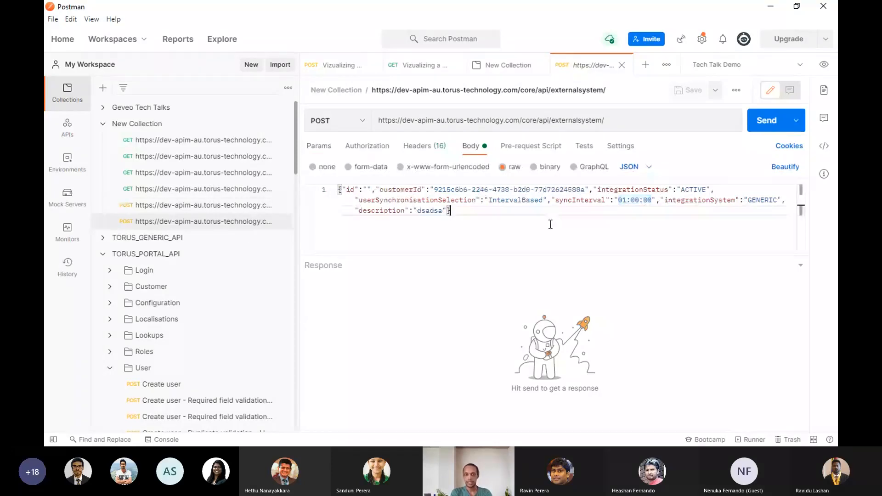
pyautogui.click(681, 40)
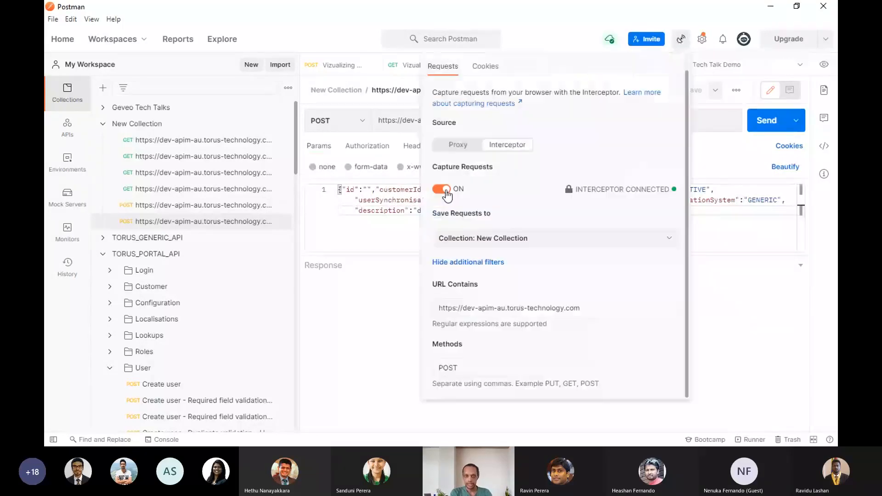
pyautogui.click(446, 189)
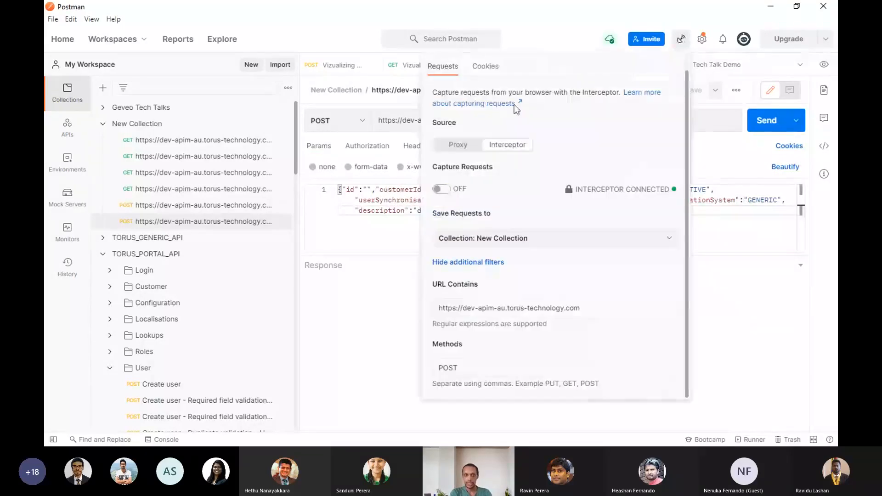
pyautogui.click(490, 71)
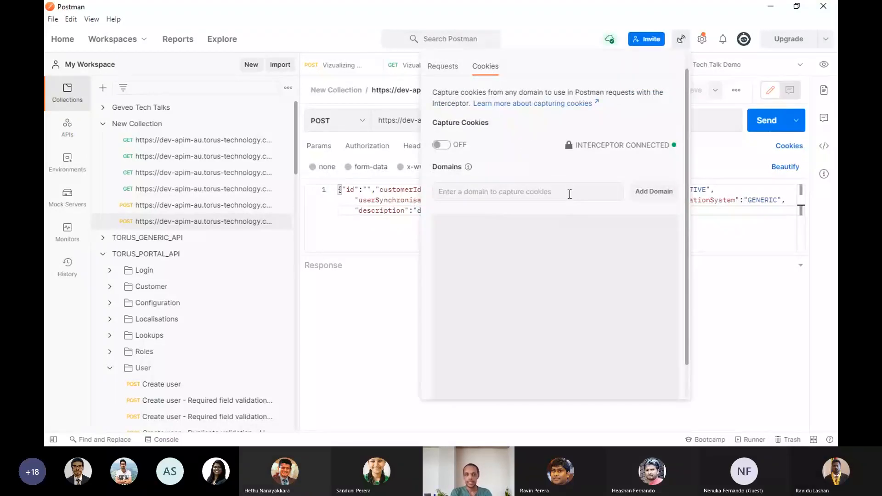
pyautogui.click(404, 124)
pyautogui.moveTo(378, 120); pyautogui.dragTo(520, 120)
pyautogui.hotkey('ctrl', 'c')
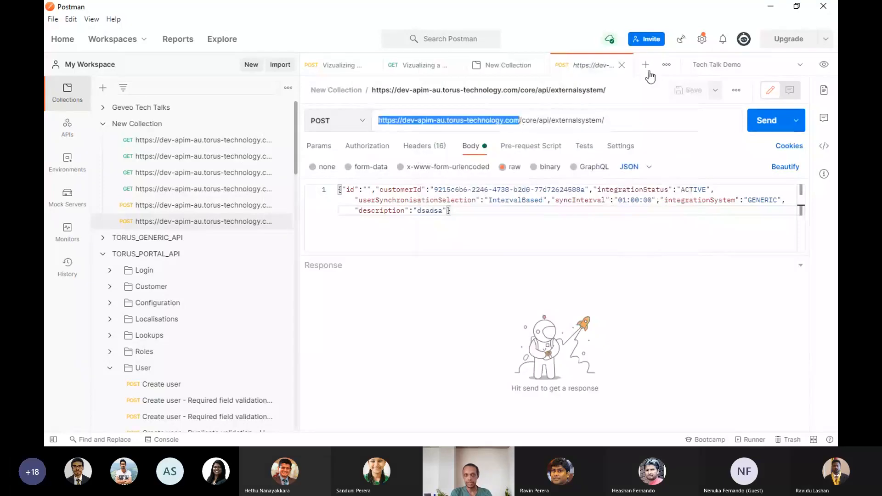
pyautogui.click(682, 40)
pyautogui.click(495, 190)
pyautogui.hotkey('ctrl', 'v')
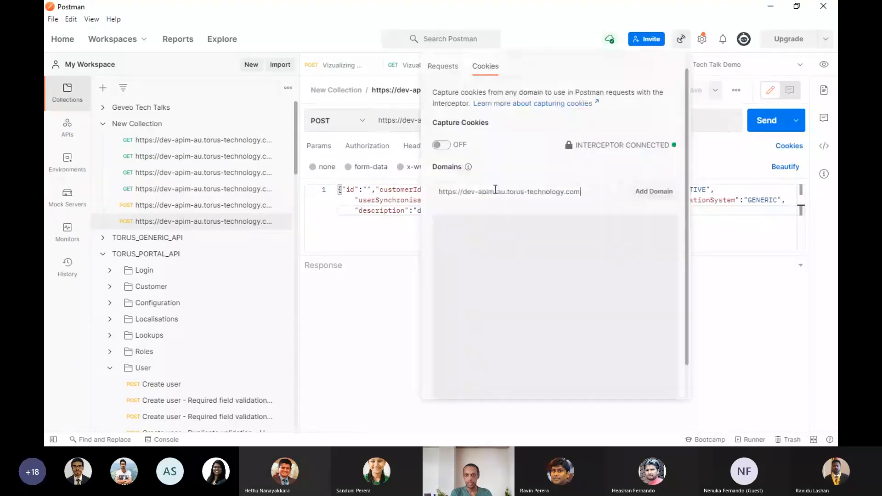
pyautogui.click(442, 145)
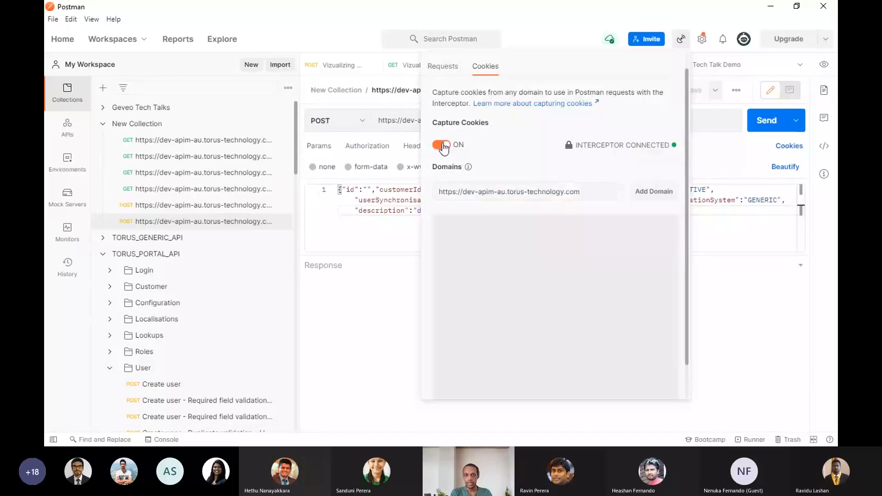
pyautogui.click(648, 195)
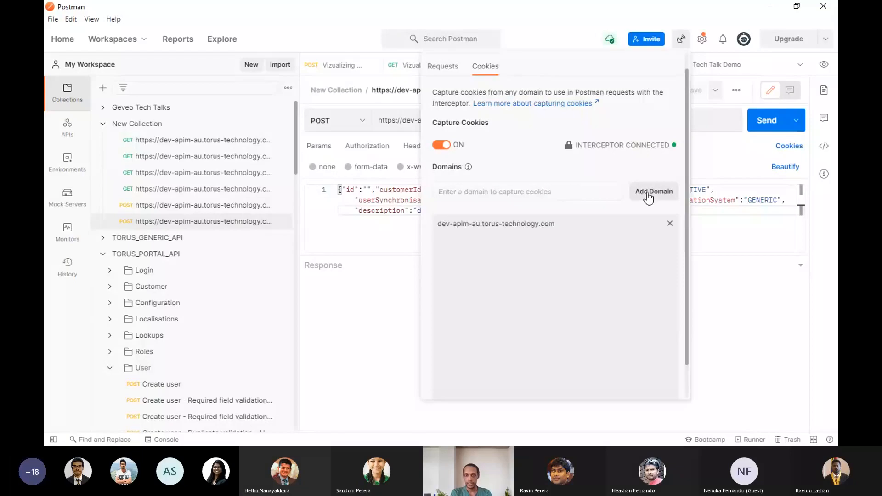
# Review the cookies stored for the geveo.com and tytonapidev.geveo.com domains in the cookie manager, and close it.
pyautogui.click(789, 146)
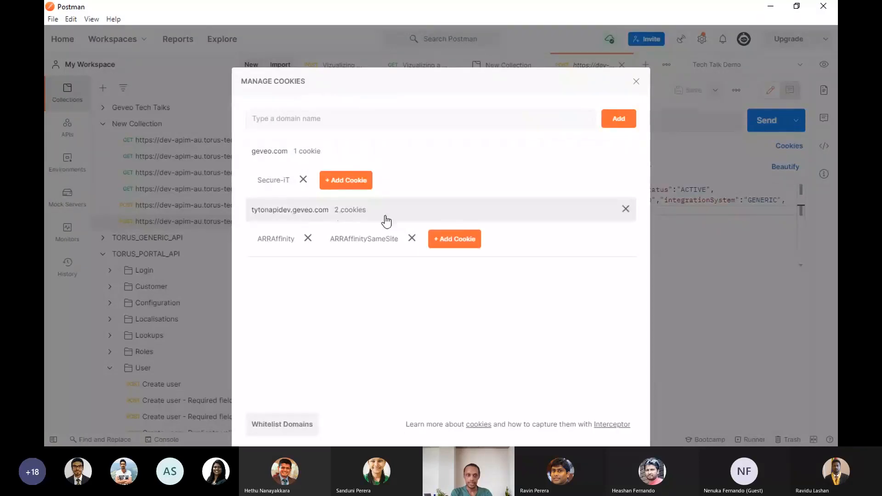
pyautogui.click(626, 150)
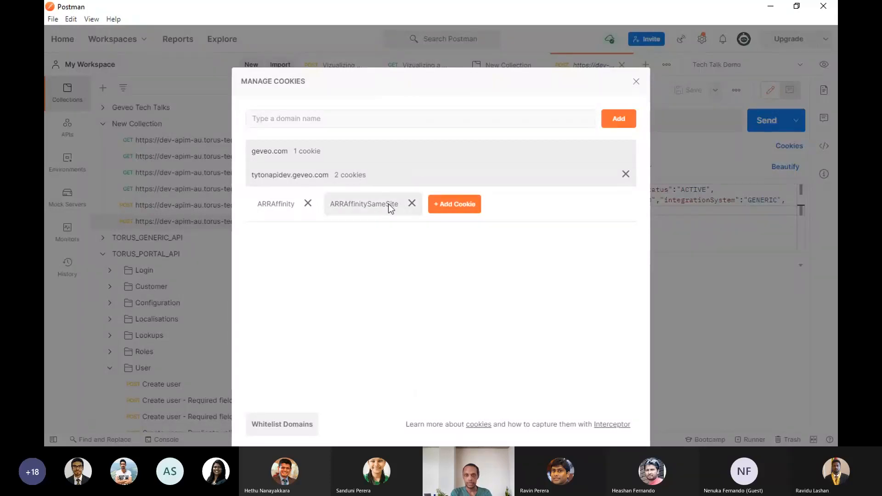
pyautogui.click(636, 82)
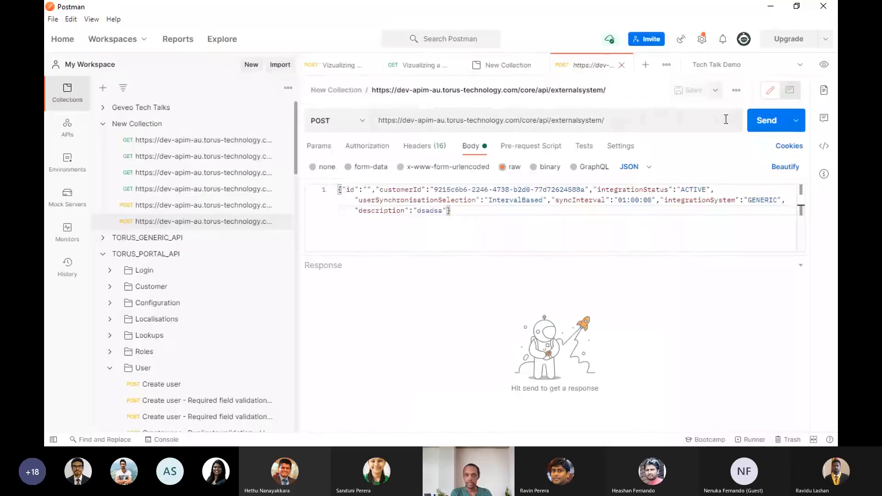
# Turn off cookie capturing and check the request capture settings.
pyautogui.click(681, 38)
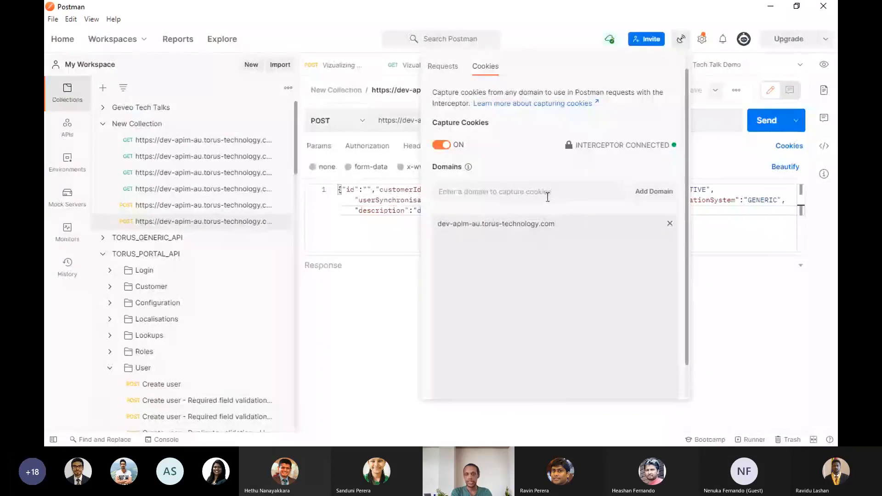
pyautogui.click(789, 146)
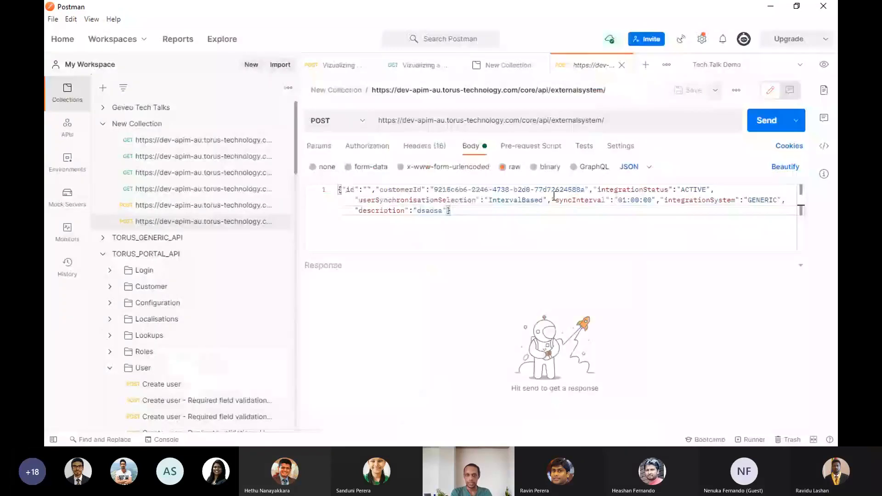
pyautogui.click(681, 38)
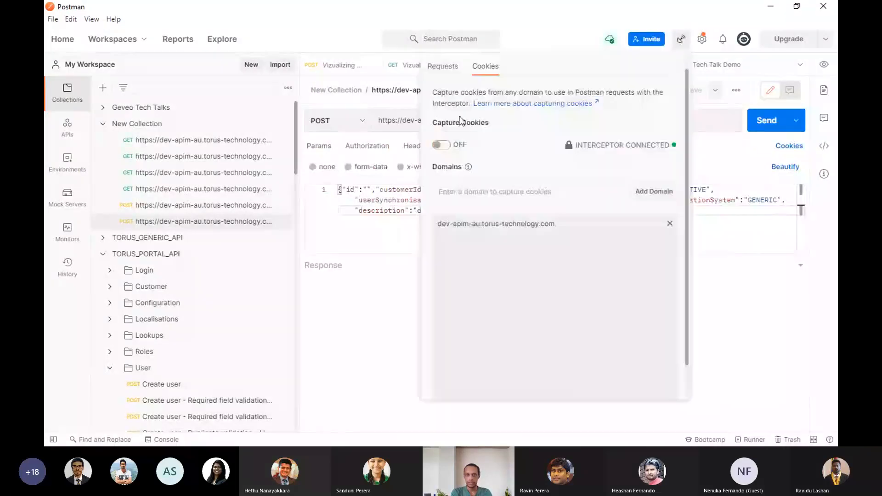
pyautogui.click(435, 67)
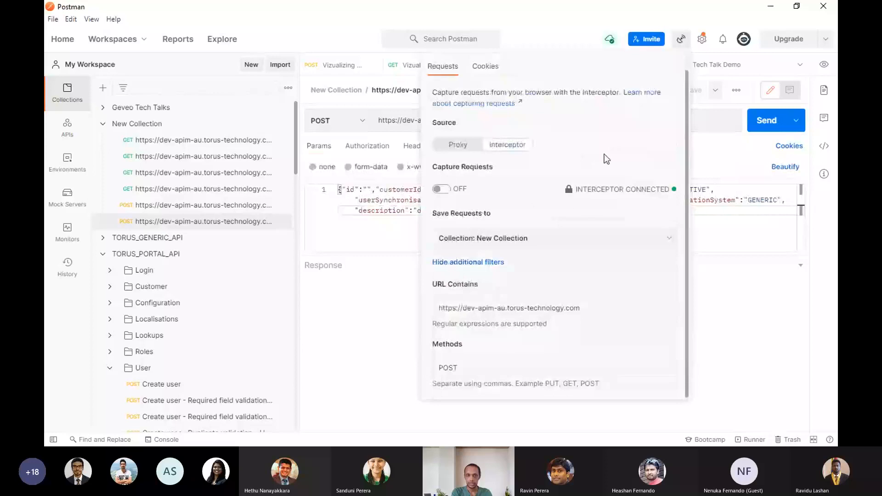
pyautogui.click(682, 46)
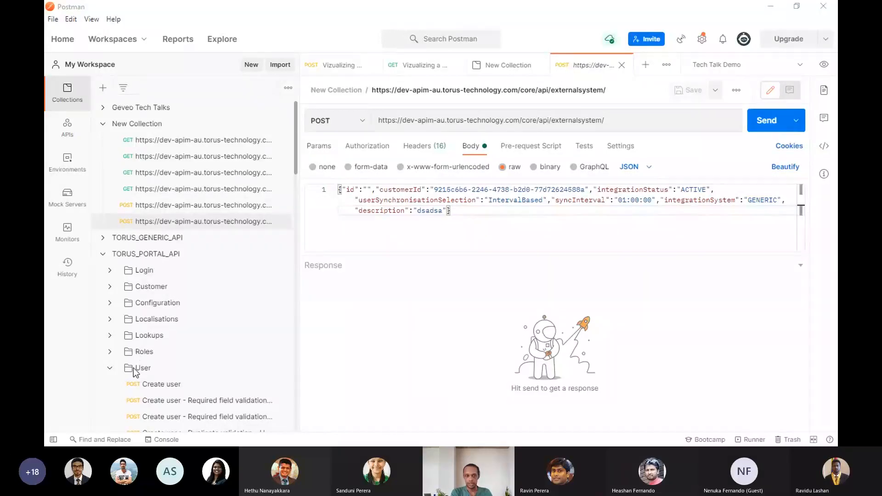
# Switch from the collections to the workspace's monitors, and close all open tabs.
pyautogui.click(102, 125)
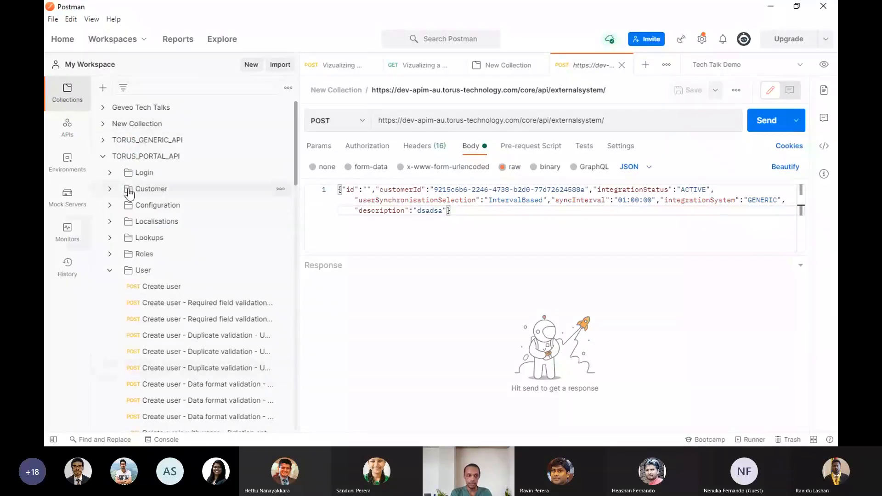
pyautogui.click(68, 228)
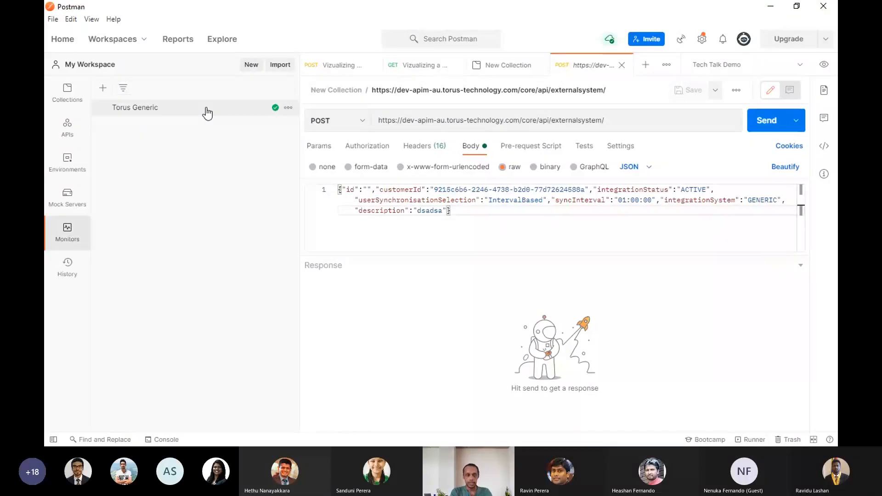
pyautogui.rightClick(345, 59)
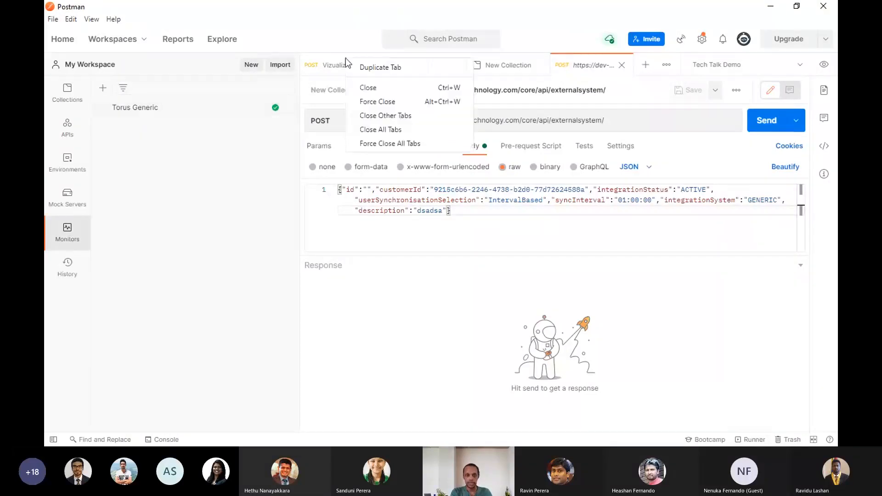
pyautogui.click(378, 130)
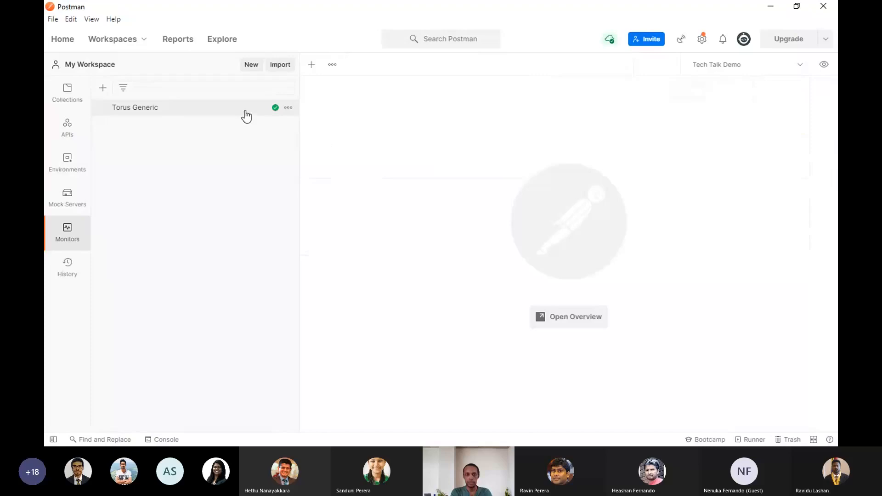
# Open the Torus Generic monitor and bring up its settings for editing.
pyautogui.click(246, 116)
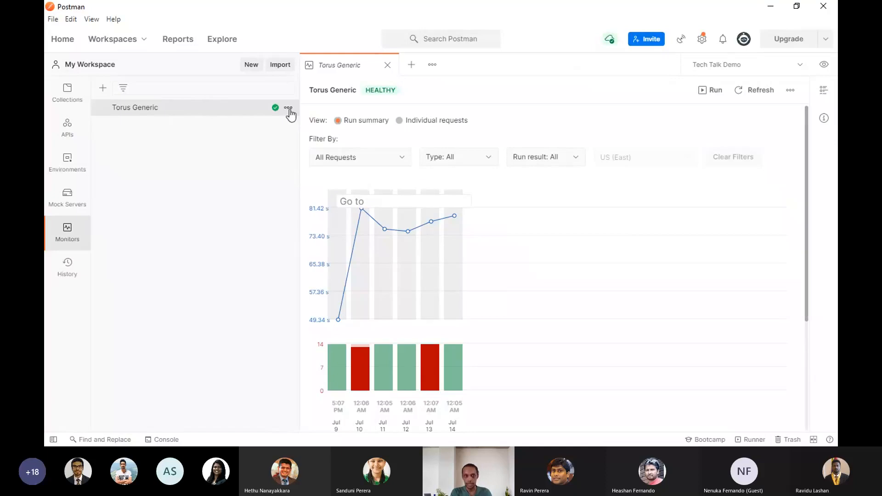
pyautogui.click(787, 95)
pyautogui.click(693, 130)
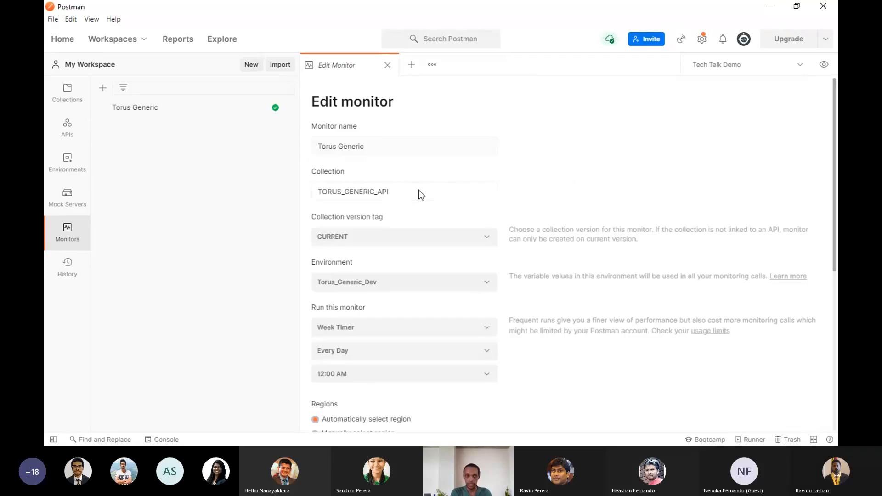
# Review the monitor's collection and the available choices for its collection version tag and environment.
pyautogui.moveTo(411, 192); pyautogui.dragTo(315, 191)
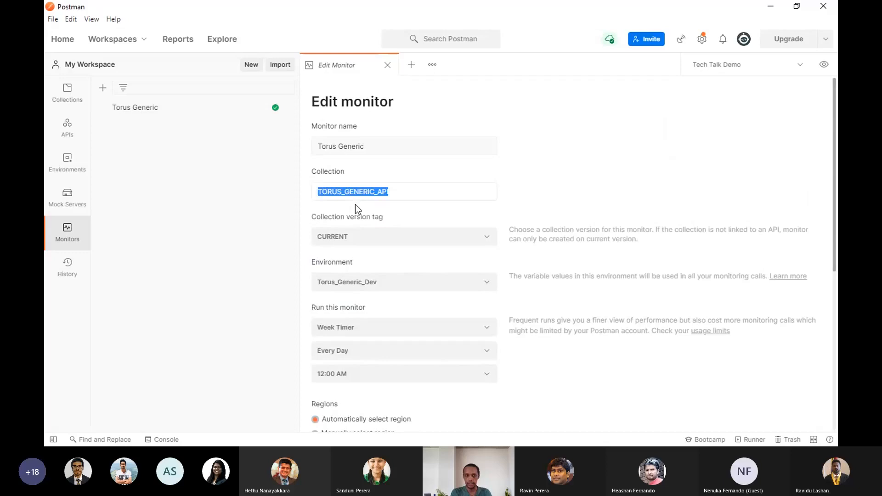
pyautogui.scroll(-2, 423, 219)
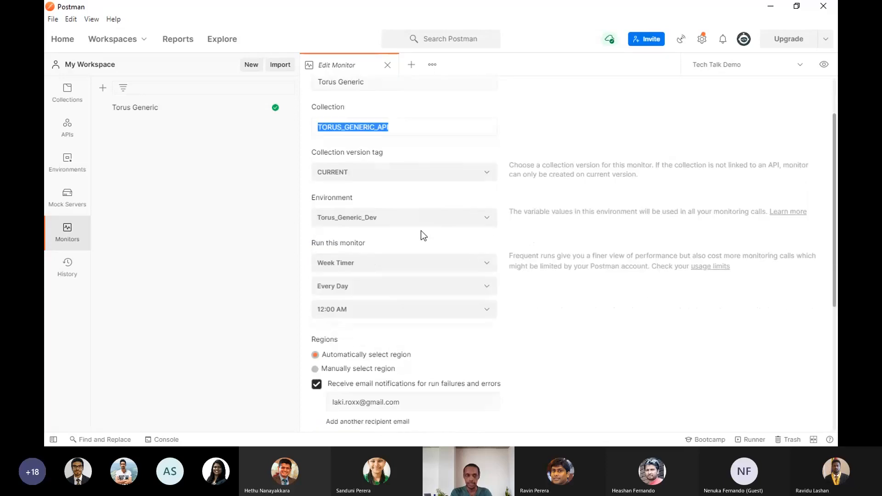
pyautogui.click(371, 176)
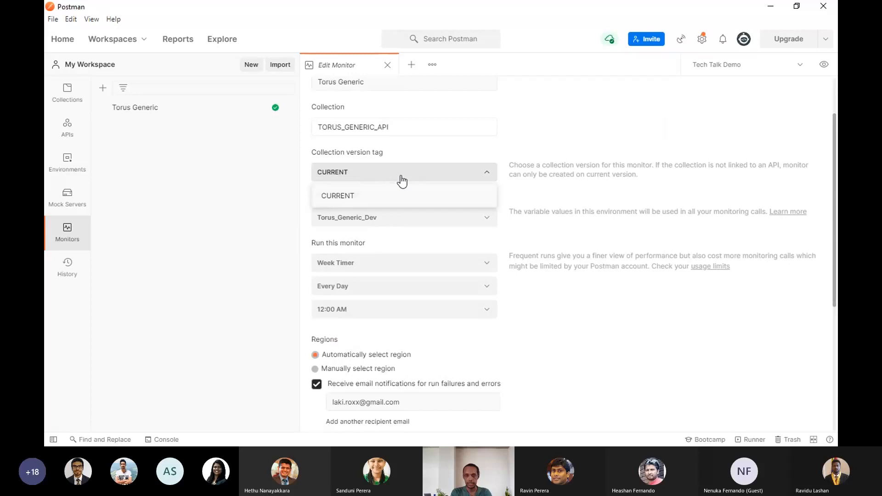
pyautogui.click(401, 179)
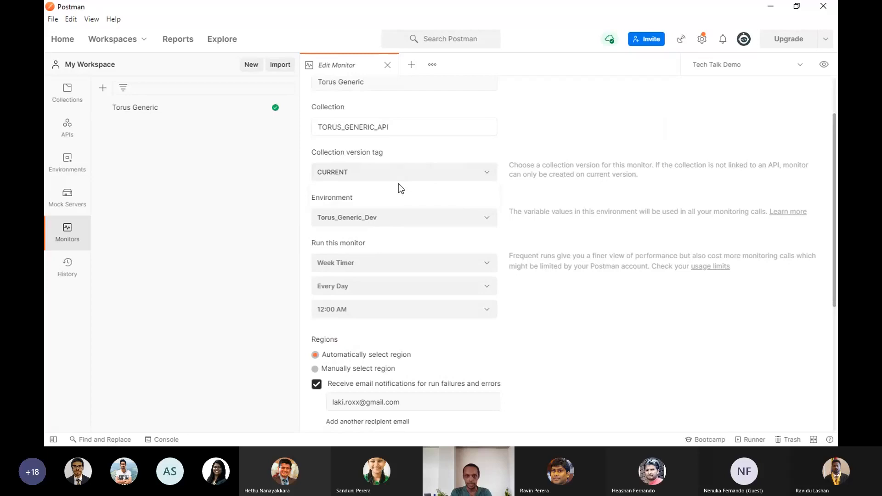
pyautogui.click(383, 226)
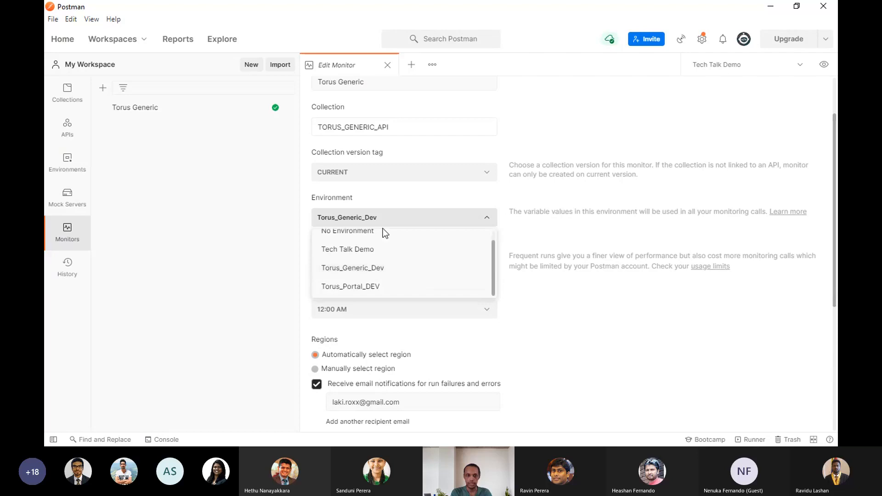
pyautogui.click(366, 217)
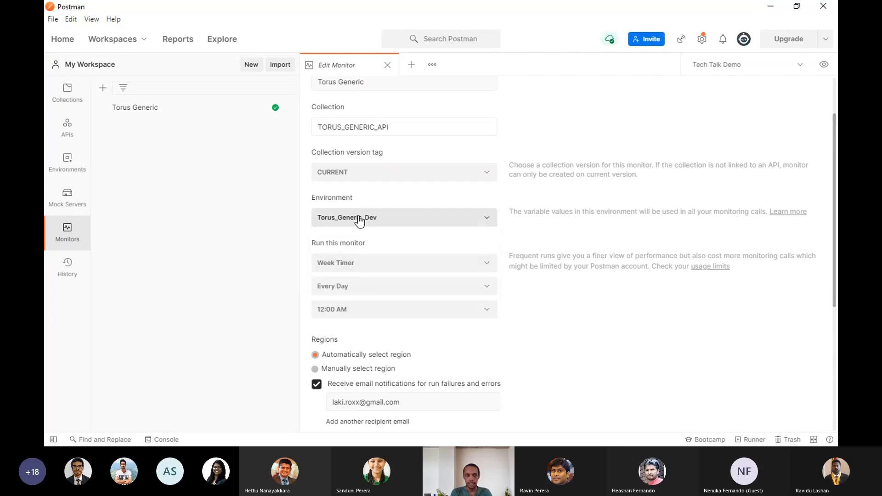
# Try the Hour Timer schedule for the monitor, browse its interval options, and return to Week Timer.
pyautogui.scroll(-3, 363, 236)
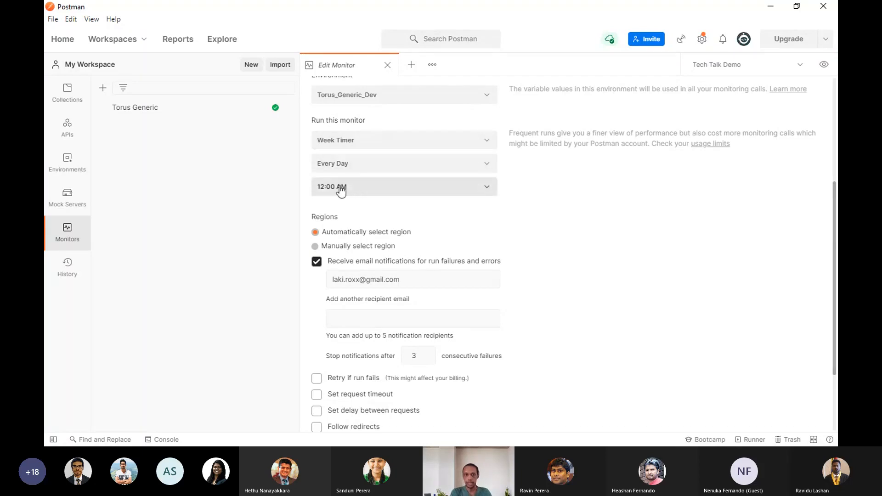
pyautogui.click(386, 146)
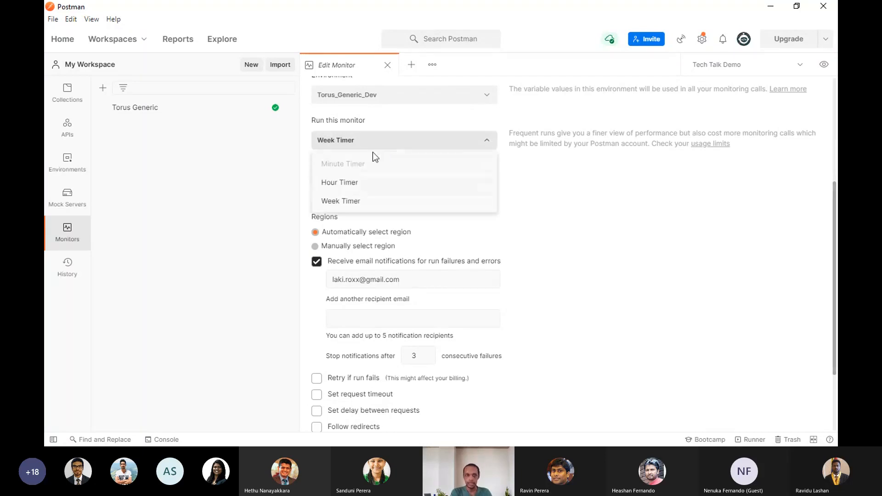
pyautogui.click(353, 186)
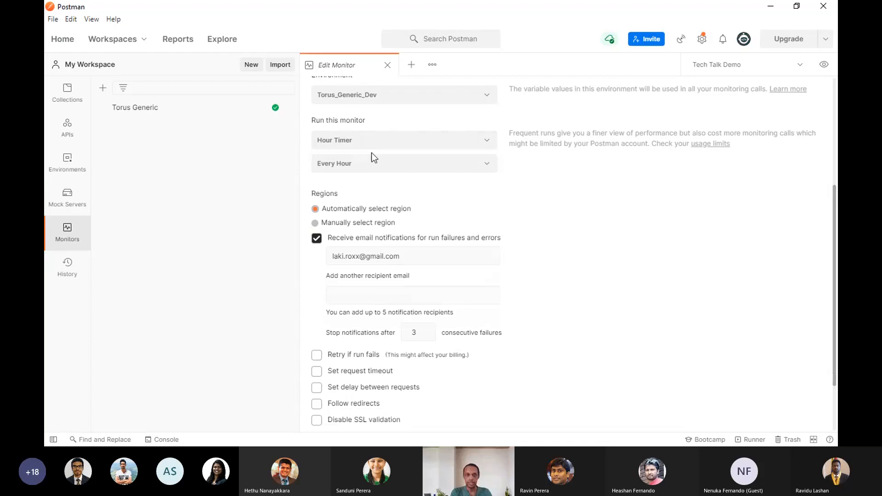
pyautogui.click(355, 166)
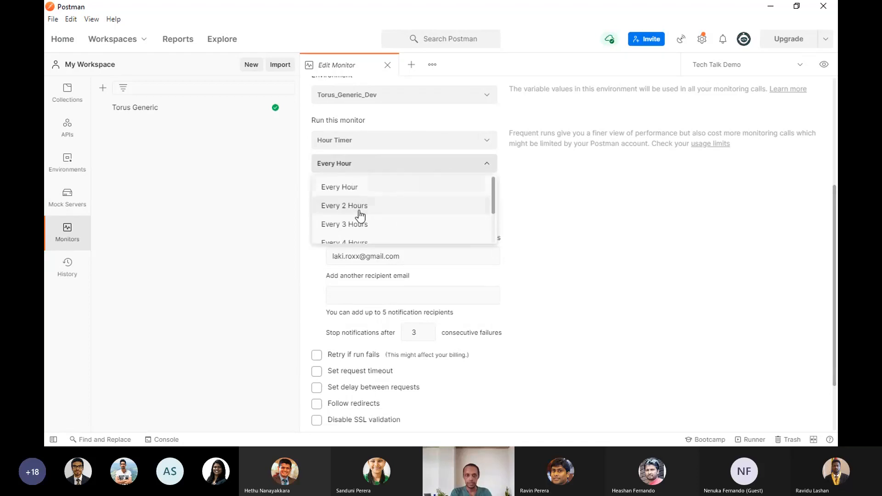
pyautogui.scroll(-3, 361, 215)
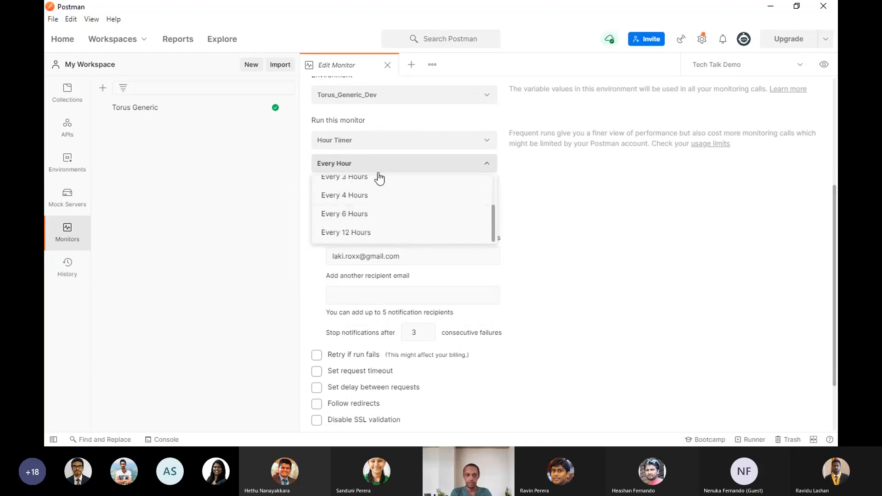
pyautogui.click(380, 142)
pyautogui.click(370, 142)
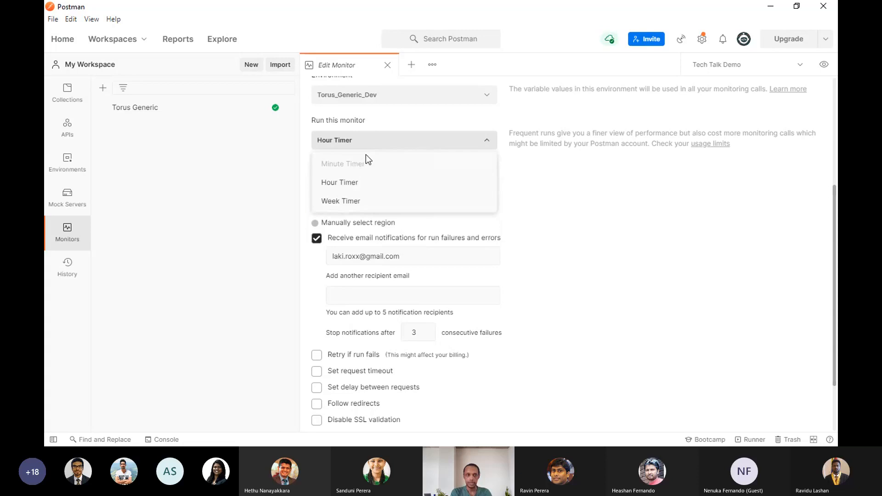
pyautogui.click(357, 207)
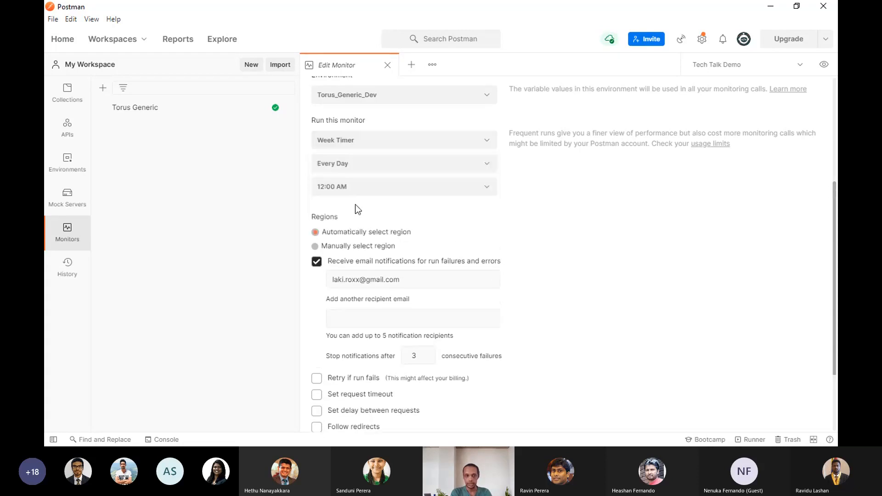
# Review the day options of the Week Timer schedule and the available timer types, keeping the schedule as it is.
pyautogui.click(381, 167)
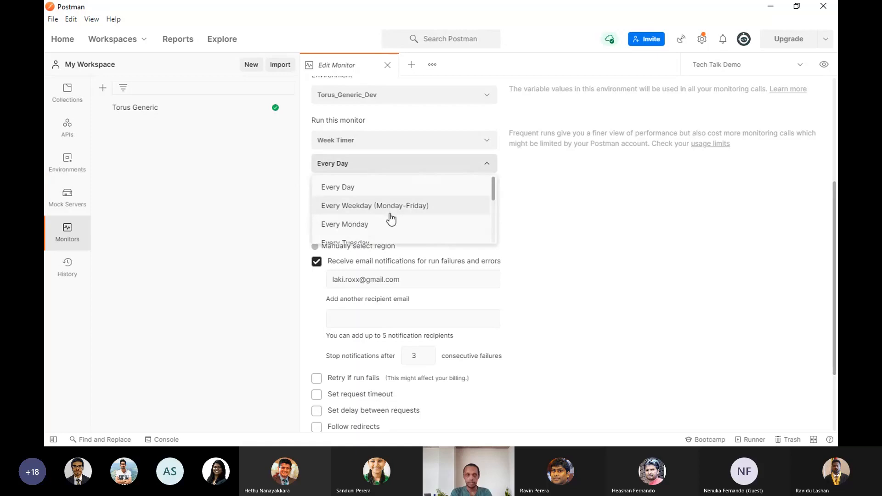
pyautogui.scroll(-3, 394, 224)
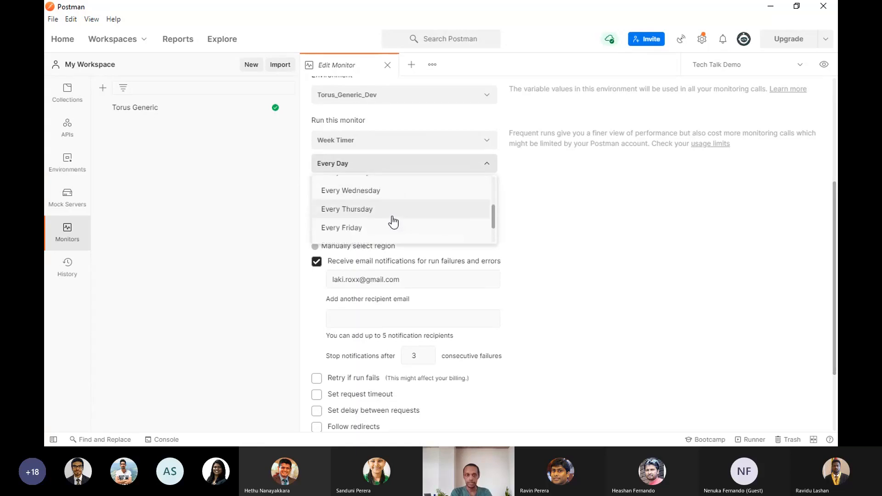
pyautogui.scroll(-2, 393, 223)
pyautogui.click(390, 164)
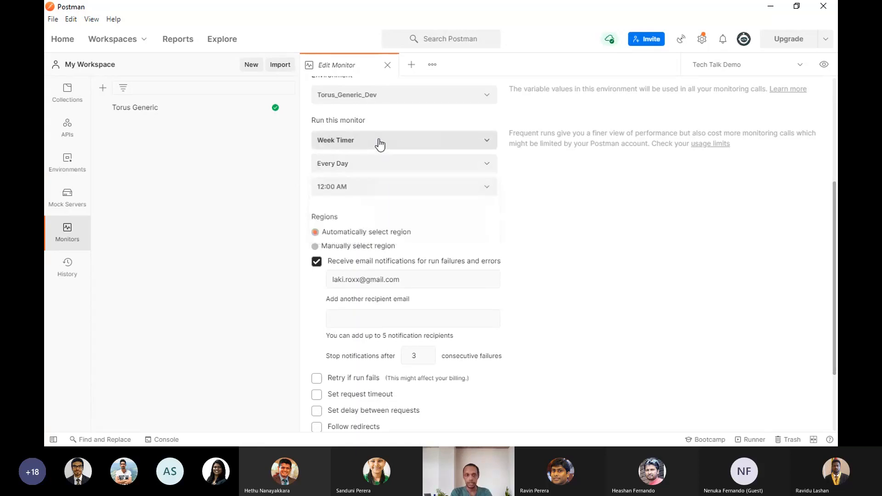
pyautogui.click(378, 141)
pyautogui.moveTo(355, 168)
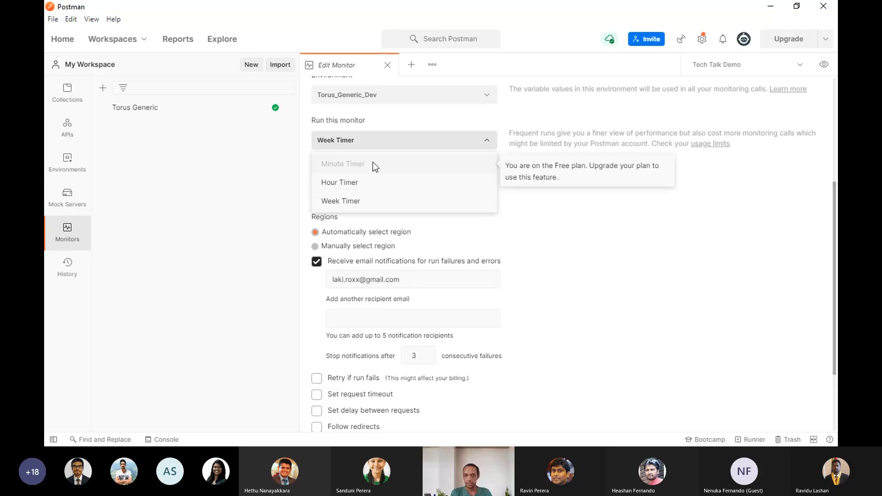
pyautogui.click(417, 146)
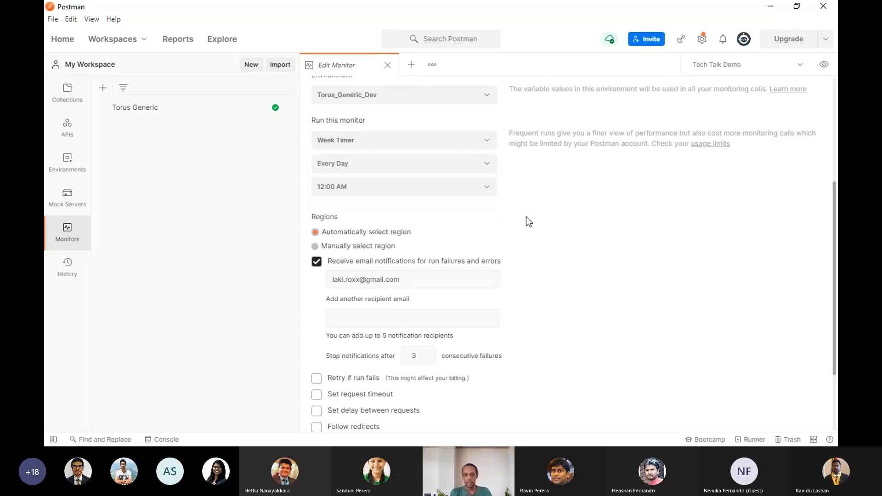
# Review the monitor's region selection, email notification recipients, failure limit and retry, timeout and redirect options.
pyautogui.scroll(-2, 508, 211)
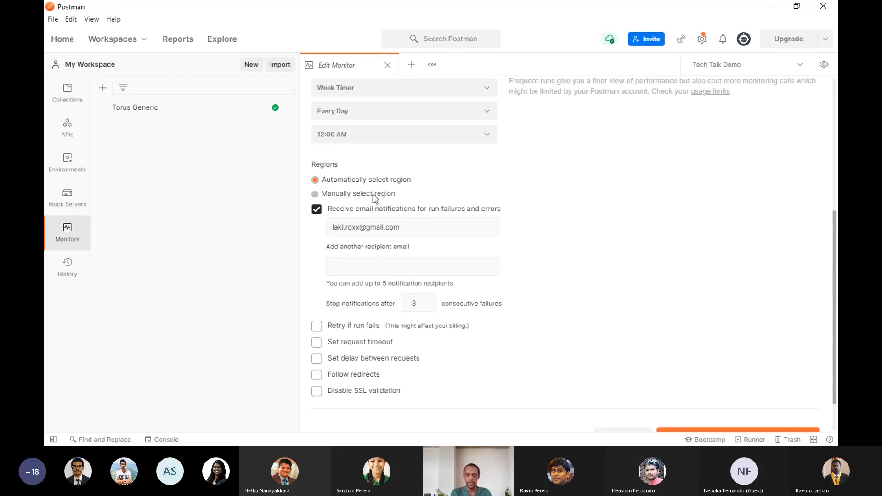
pyautogui.moveTo(374, 195)
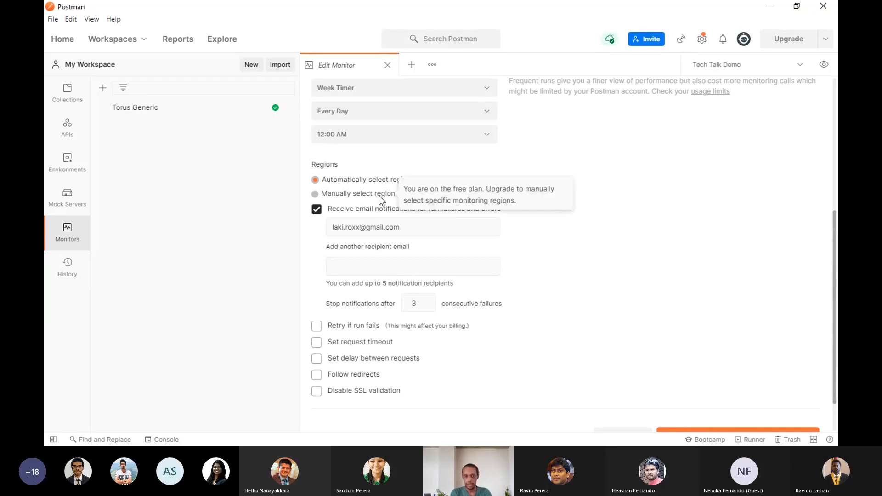
pyautogui.doubleClick(411, 228)
pyautogui.click(425, 269)
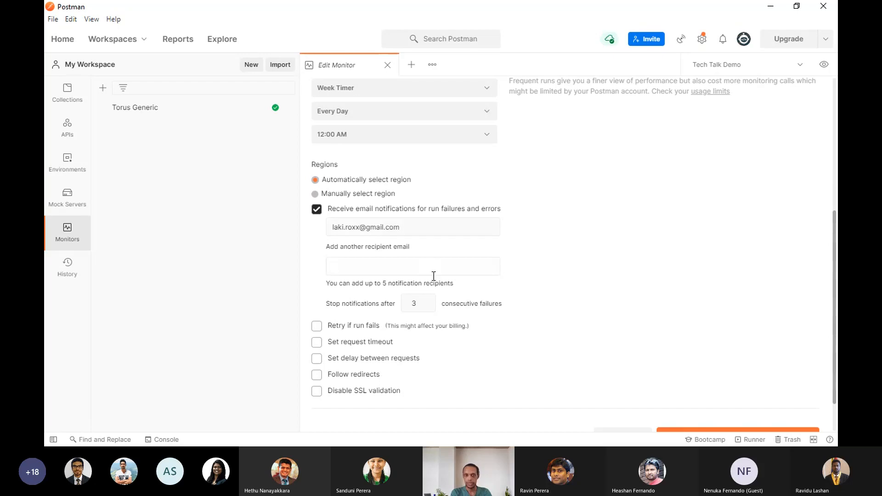
pyautogui.scroll(-1, 599, 348)
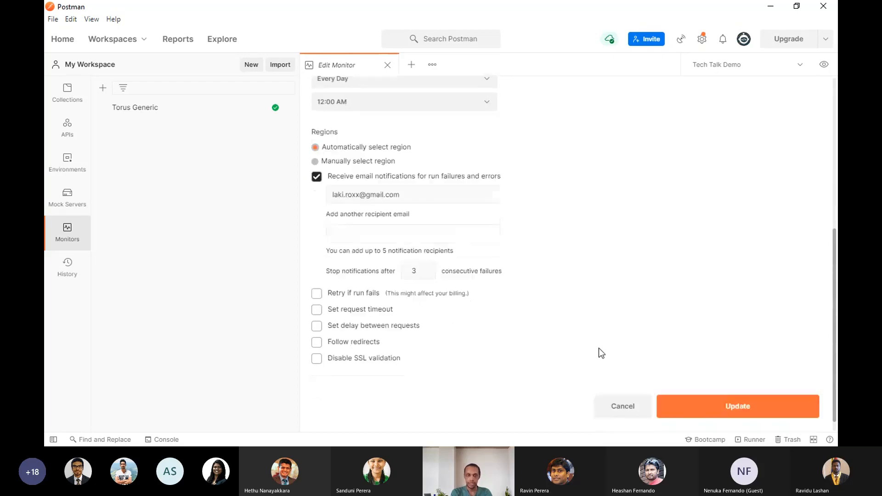
pyautogui.scroll(1, 582, 339)
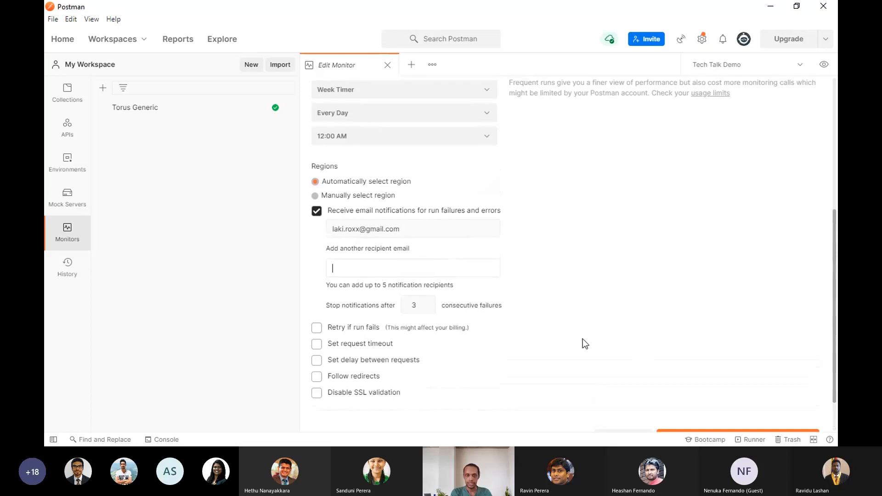
pyautogui.scroll(3, 582, 339)
pyautogui.scroll(3, 582, 339)
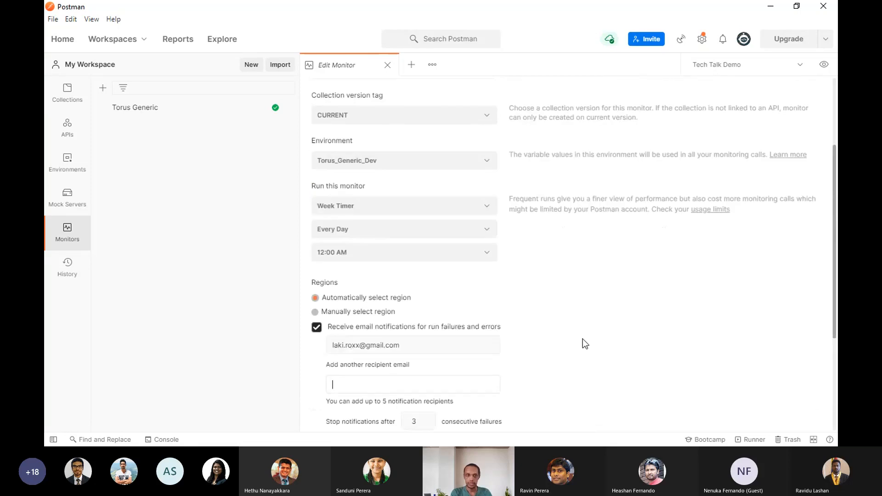
# Open the Torus Generic monitor's results and examine the run summary graph, including the Jul 14 scheduled run.
pyautogui.click(212, 109)
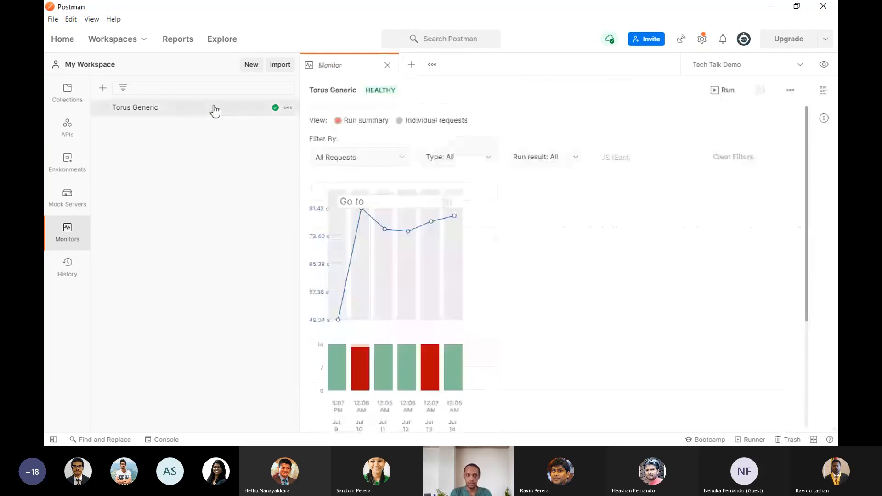
pyautogui.scroll(-3, 505, 267)
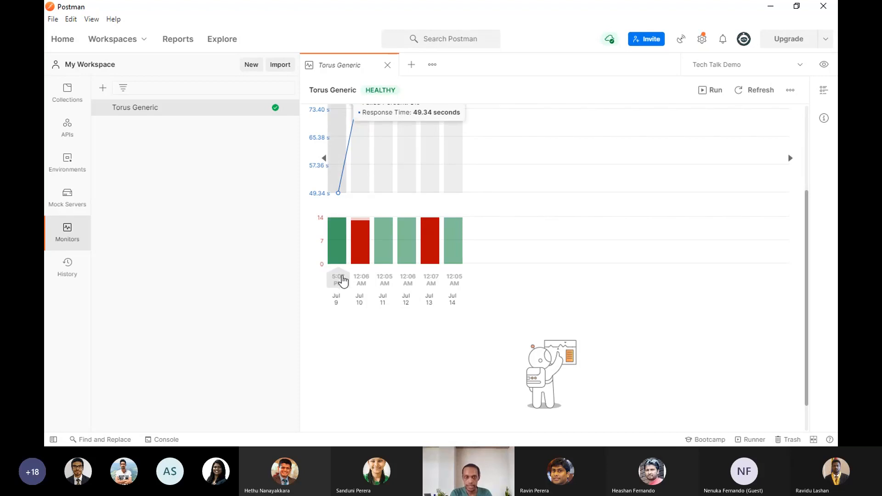
pyautogui.scroll(1, 342, 280)
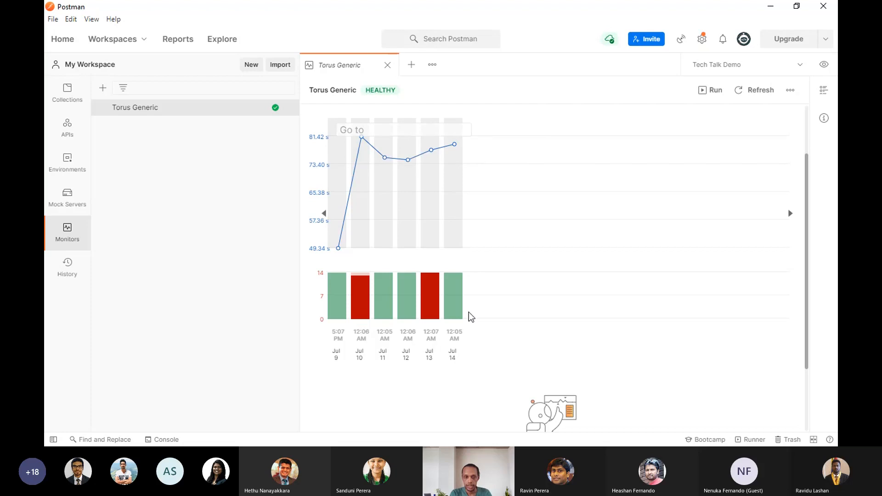
pyautogui.moveTo(455, 297)
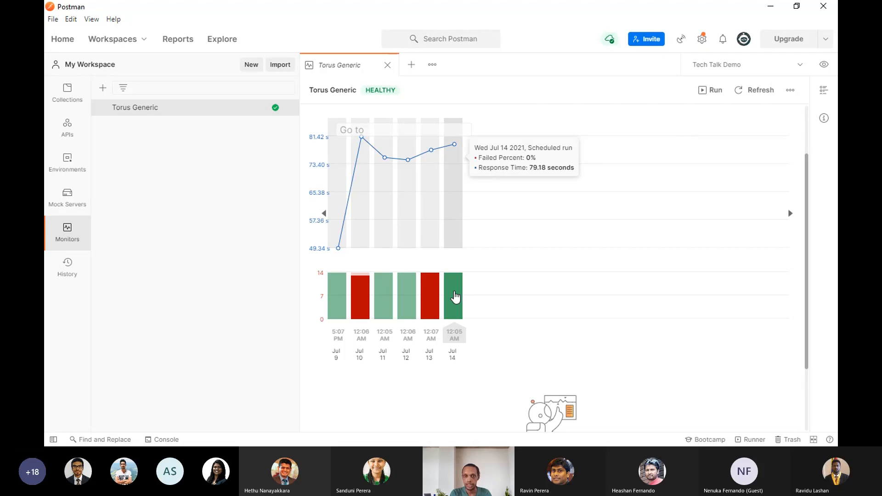
pyautogui.scroll(2, 452, 247)
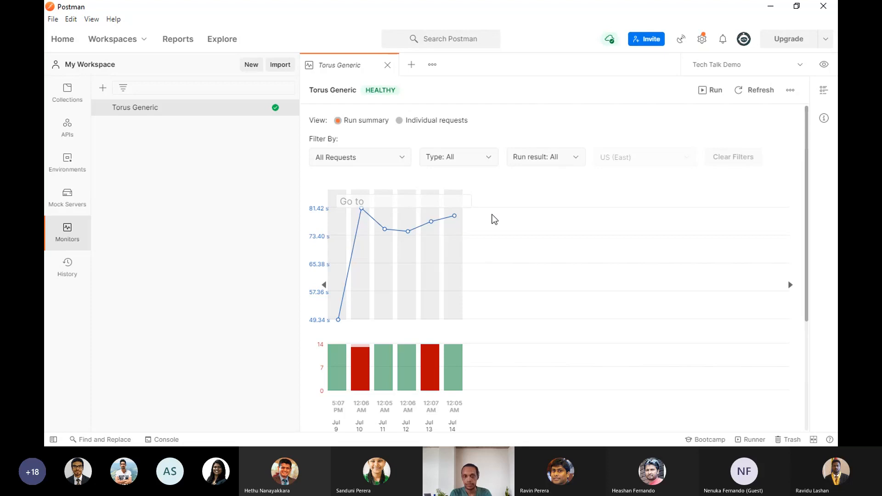
# Filter the monitor results to the Get Cabinets request and inspect its response times across the runs.
pyautogui.click(400, 162)
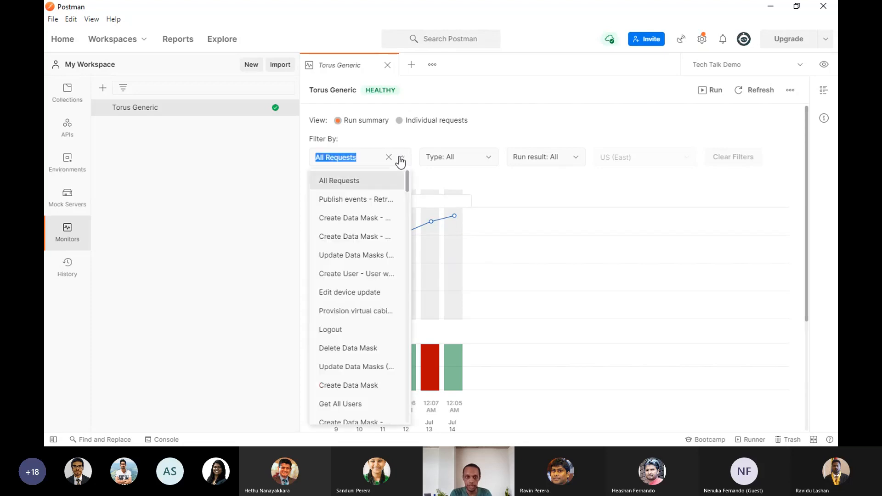
pyautogui.scroll(-6, 364, 354)
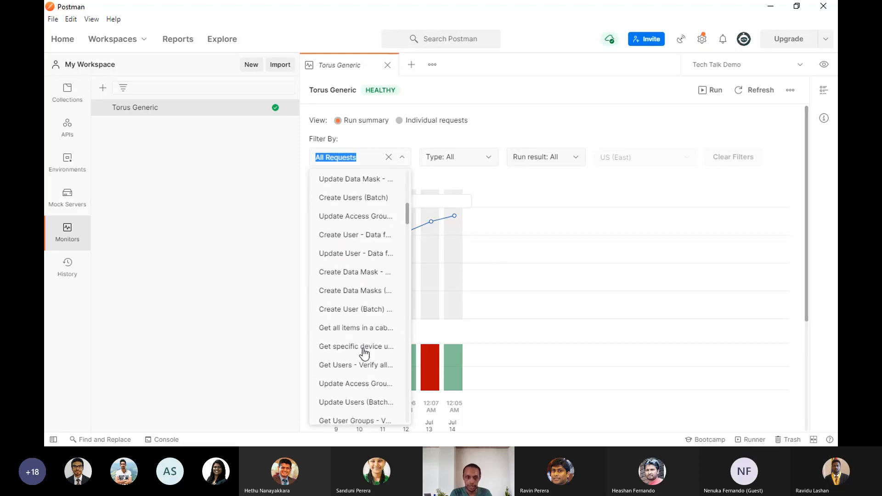
pyautogui.scroll(-3, 365, 354)
pyautogui.scroll(-3, 364, 354)
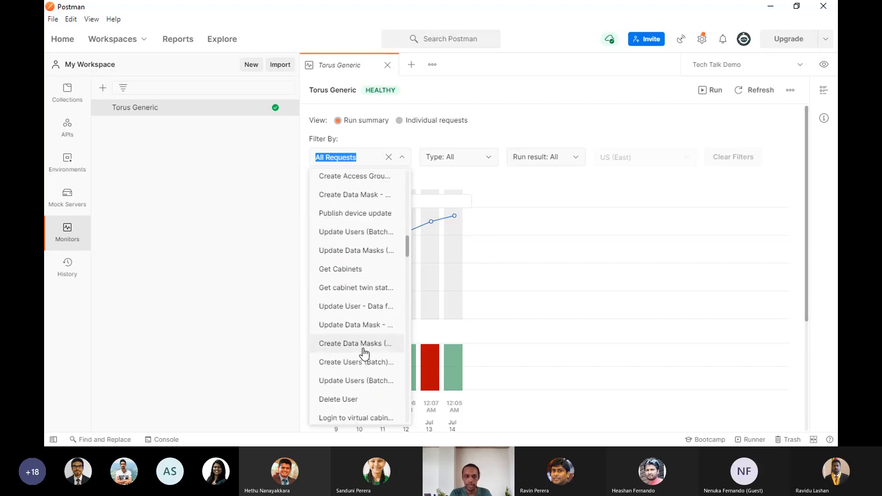
pyautogui.click(366, 279)
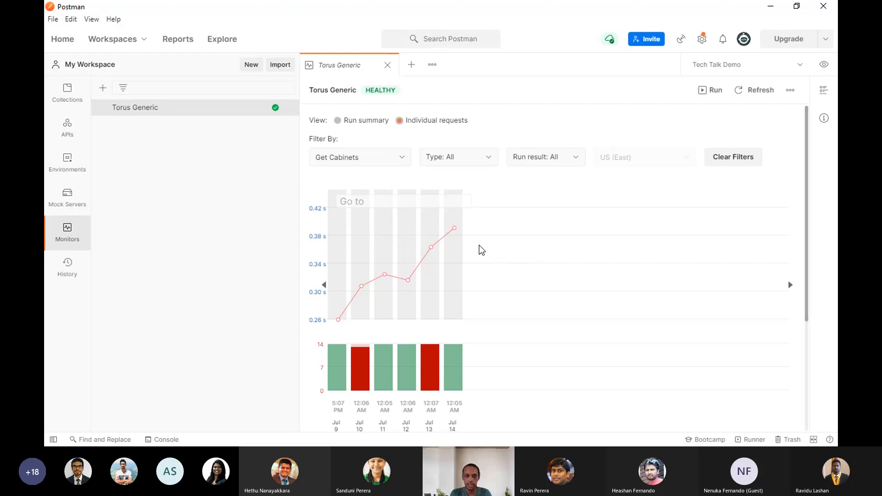
pyautogui.moveTo(461, 234)
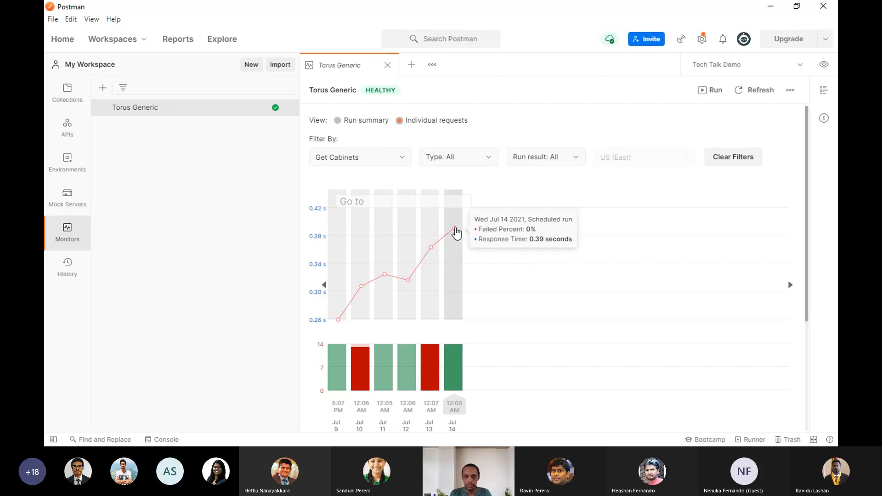
pyautogui.moveTo(410, 282)
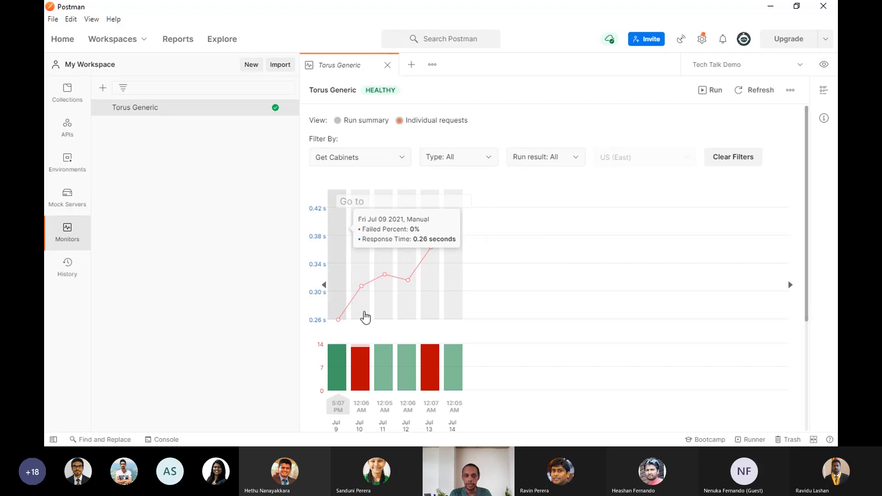
# Set the request filter back to All Requests and examine the individual request response times for each run.
pyautogui.click(370, 152)
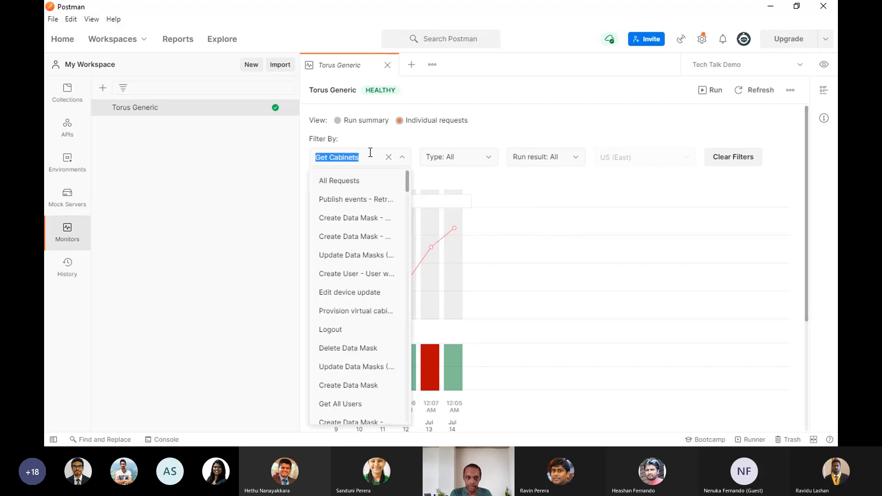
pyautogui.click(359, 183)
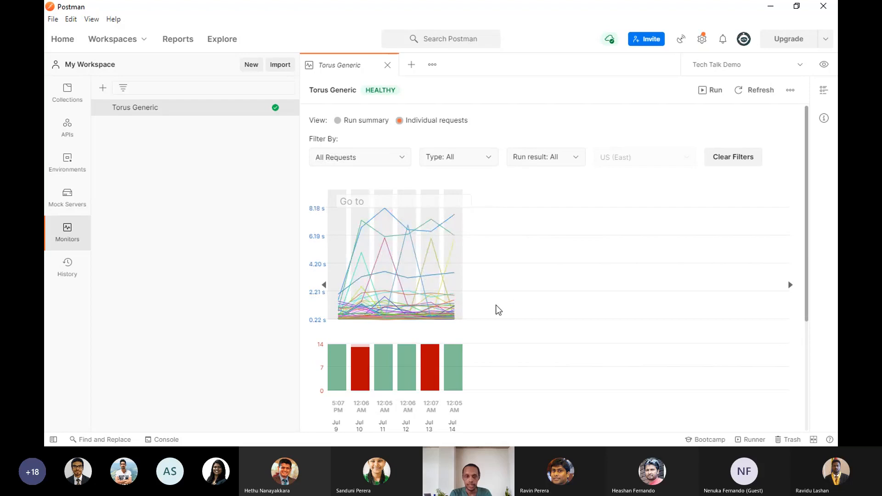
pyautogui.moveTo(433, 316)
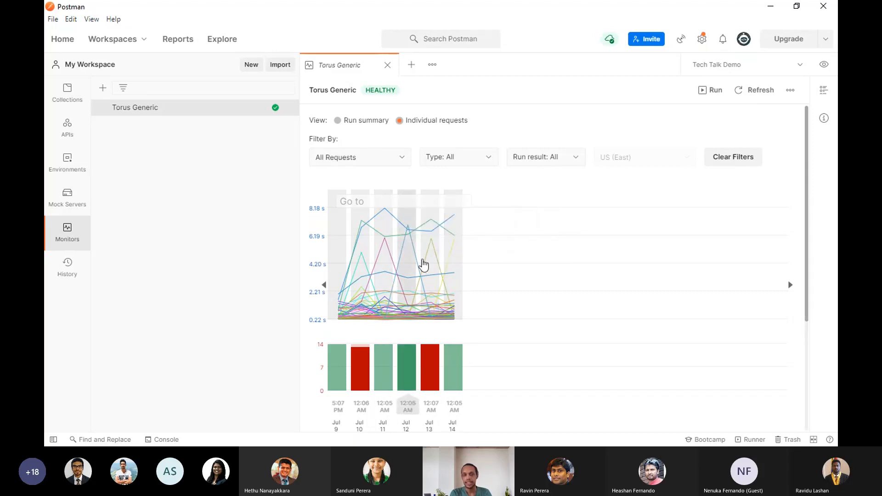
pyautogui.moveTo(394, 328)
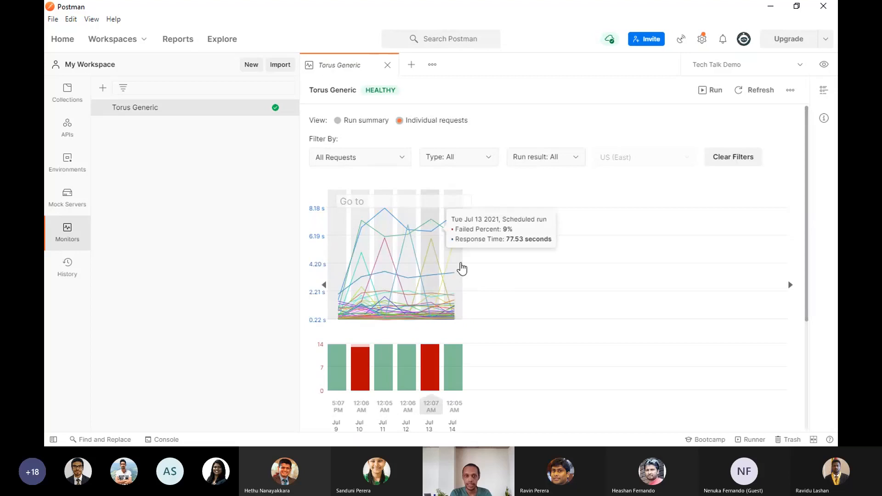
pyautogui.scroll(-2, 491, 301)
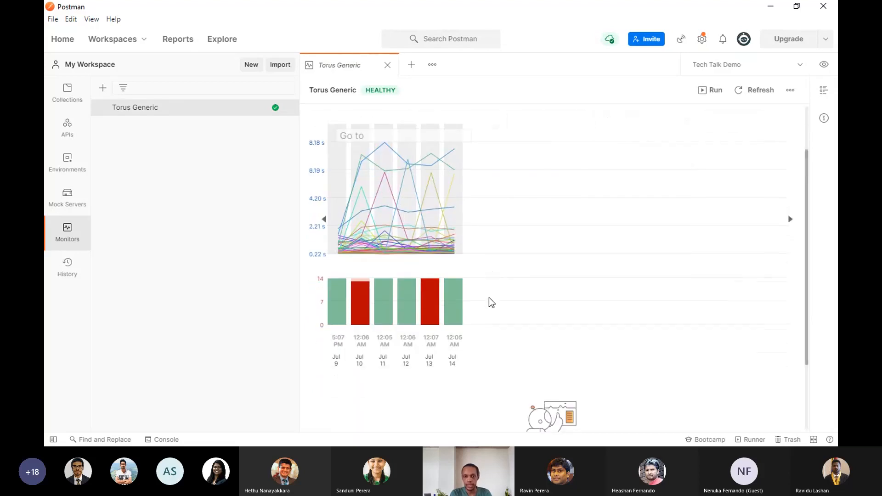
pyautogui.scroll(2, 496, 315)
# Open the Jul 14 run's details and review its failure summary, run time and region choices.
pyautogui.scroll(-1, 497, 316)
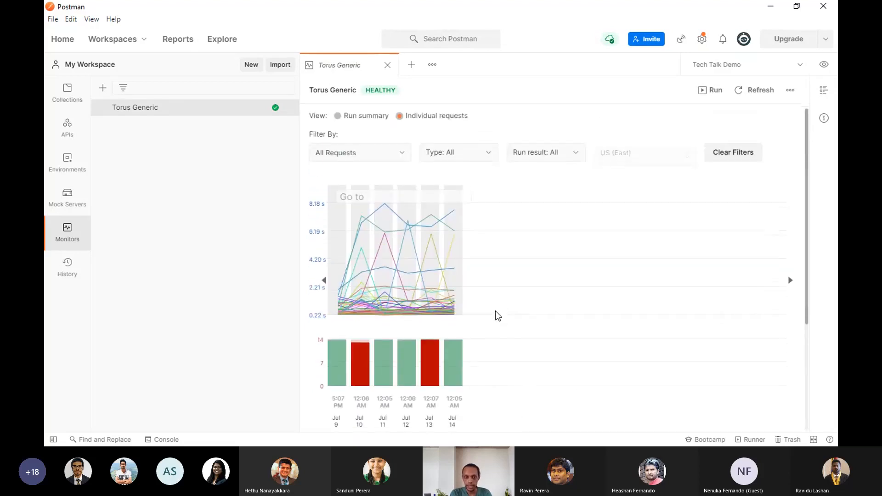
pyautogui.scroll(-4, 498, 316)
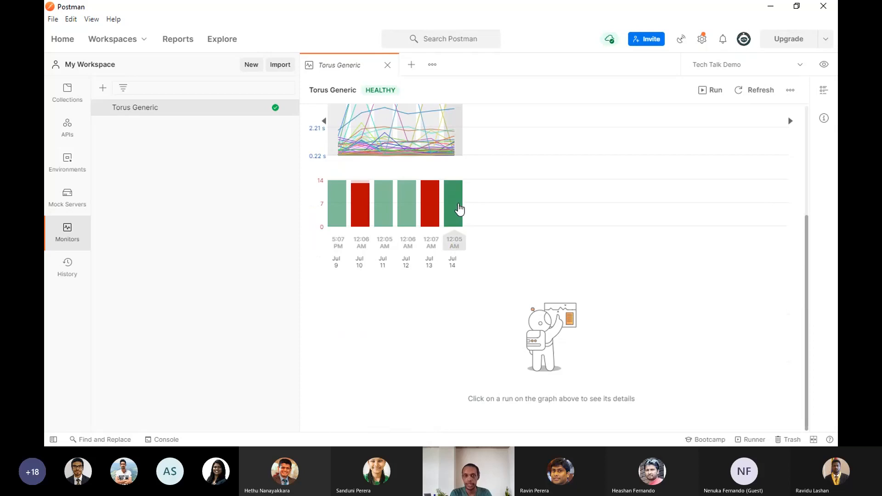
pyautogui.click(459, 209)
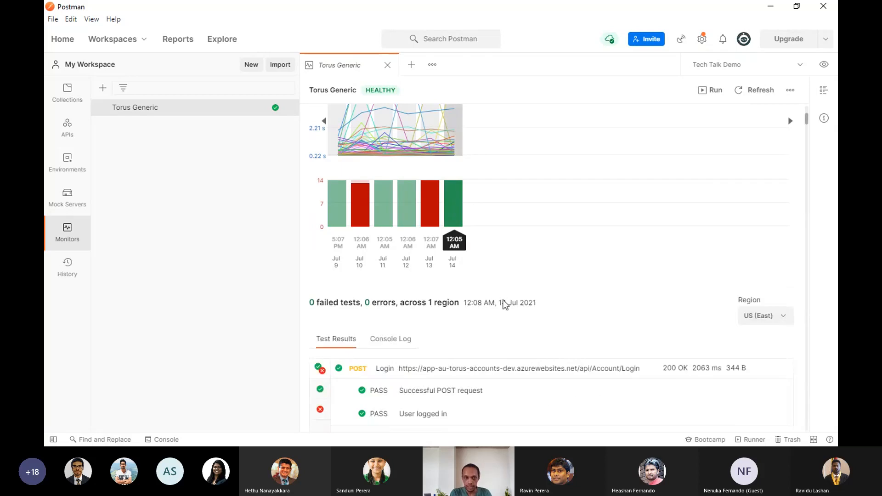
pyautogui.scroll(-3, 497, 307)
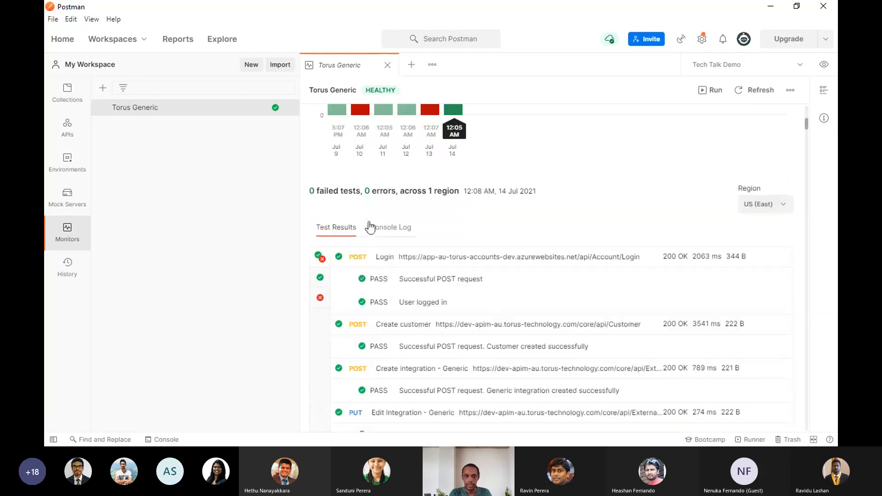
pyautogui.moveTo(309, 190); pyautogui.dragTo(402, 193)
pyautogui.click(367, 189)
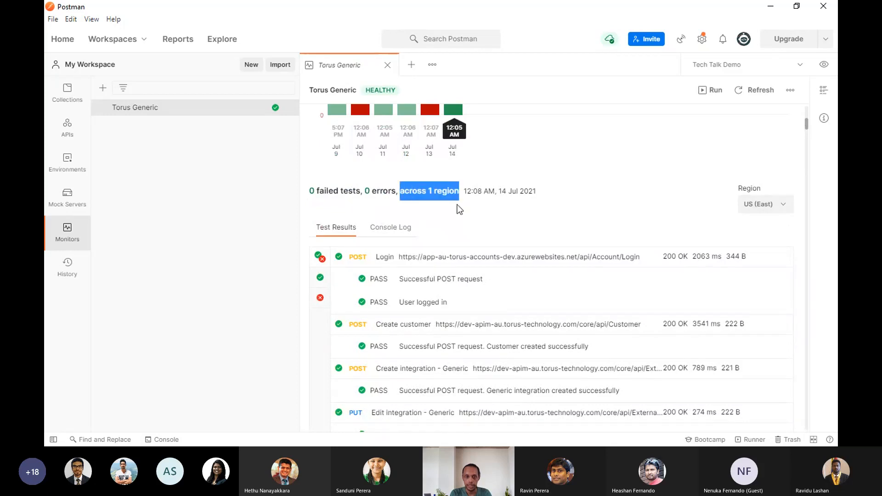
pyautogui.click(544, 199)
pyautogui.moveTo(468, 193); pyautogui.dragTo(538, 195)
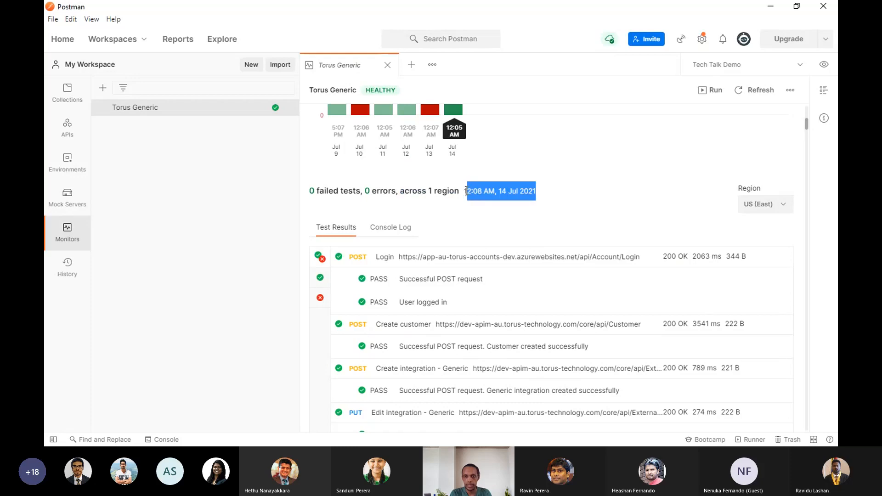
pyautogui.click(768, 207)
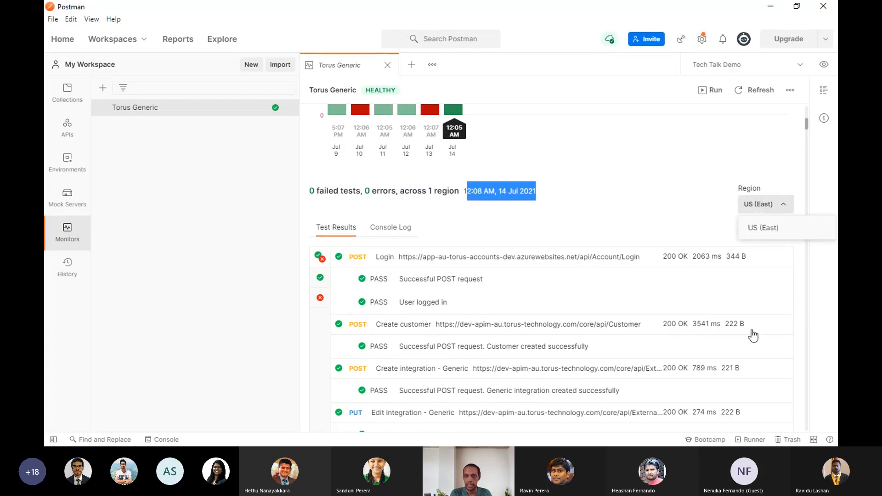
pyautogui.click(685, 210)
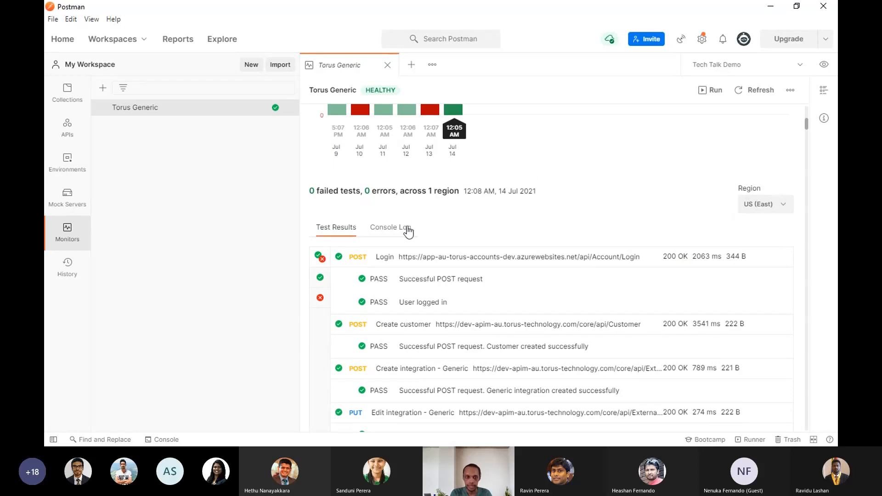
# Examine the Jul 14 run's test results, from the Login request through the user and access group requests.
pyautogui.scroll(-1, 383, 295)
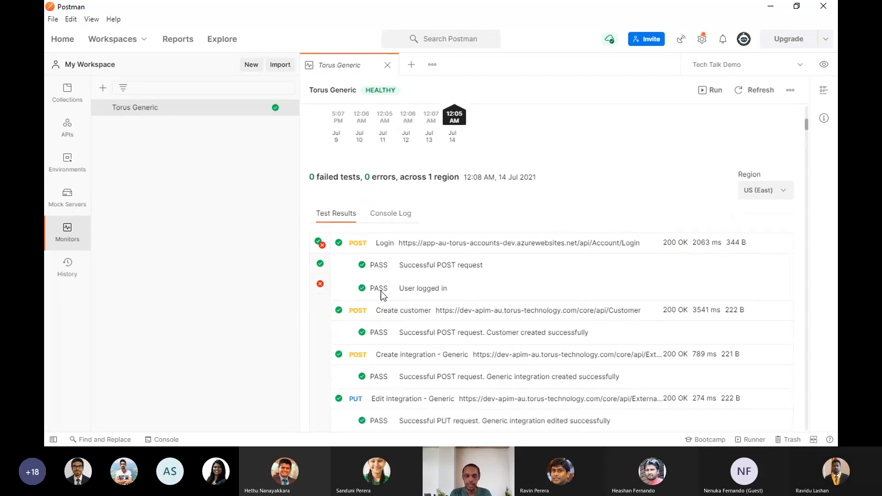
pyautogui.scroll(-2, 382, 294)
pyautogui.scroll(-4, 397, 343)
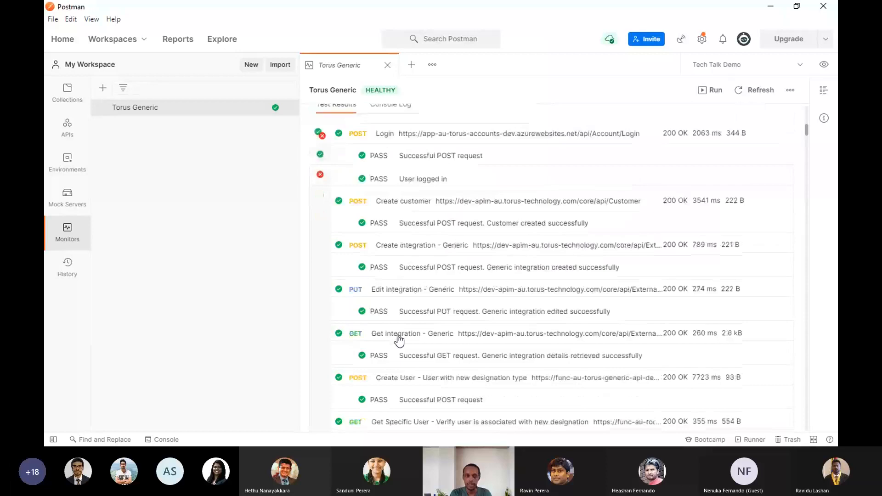
pyautogui.scroll(-5, 398, 340)
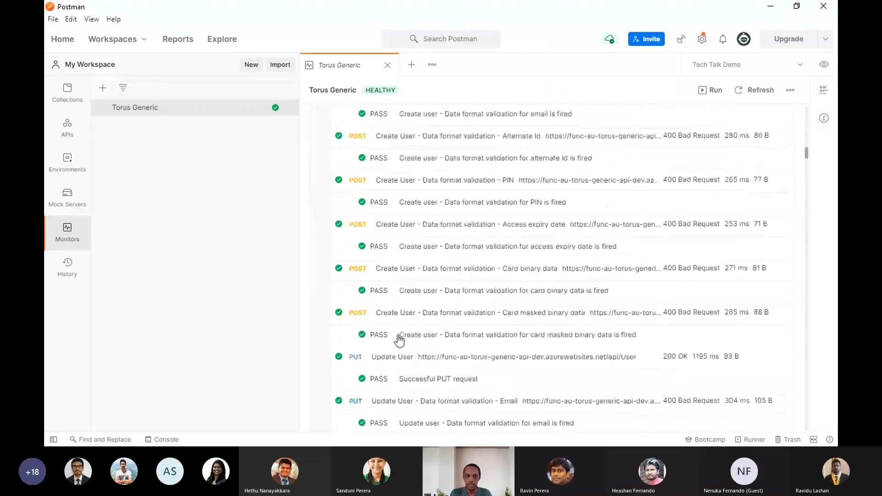
pyautogui.scroll(-20, 399, 340)
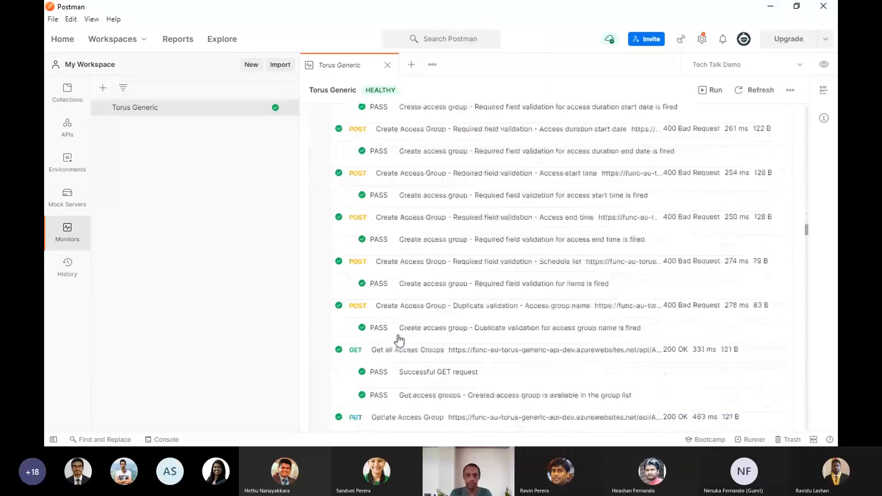
pyautogui.scroll(20, 399, 340)
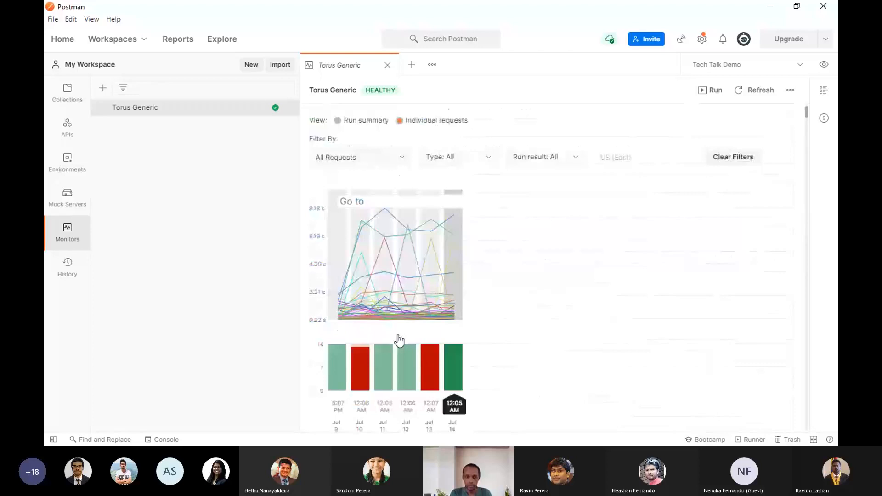
pyautogui.scroll(-14, 398, 341)
pyautogui.scroll(5, 399, 340)
pyautogui.scroll(5, 399, 340)
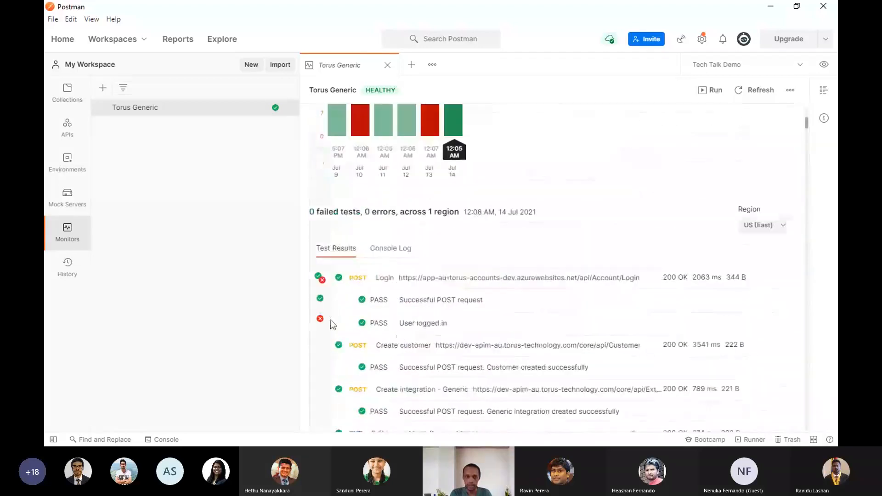
# Open the Jul 14 run's console log and review the logged requests and response bodies.
pyautogui.click(374, 251)
pyautogui.scroll(-2, 408, 244)
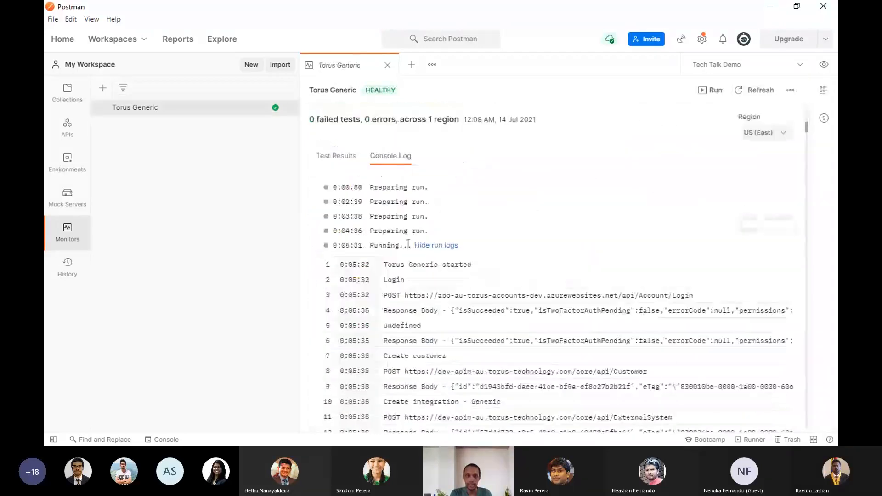
pyautogui.scroll(-2, 408, 244)
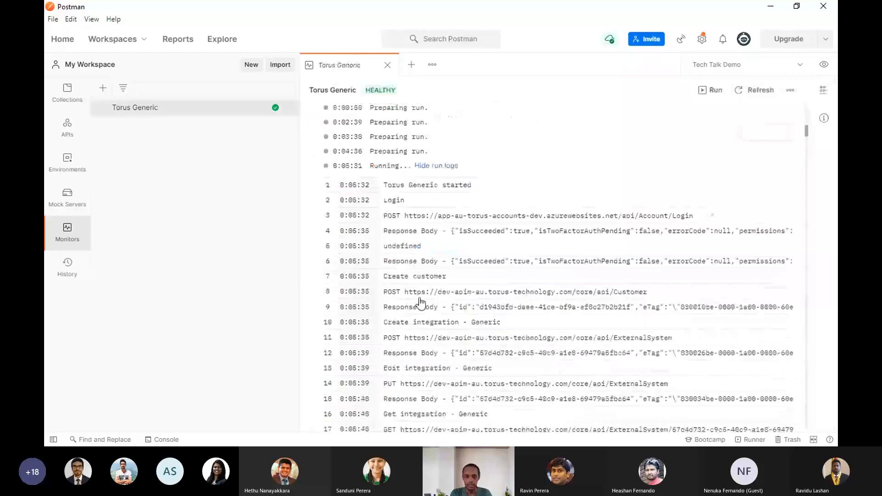
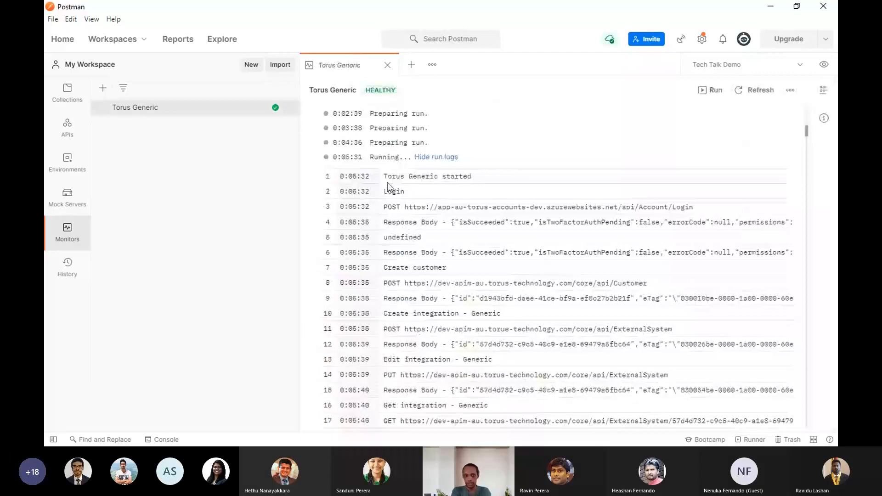
# Open the Jul 13 run's console log and examine the failed assertions and their response bodies.
pyautogui.scroll(-15, 480, 379)
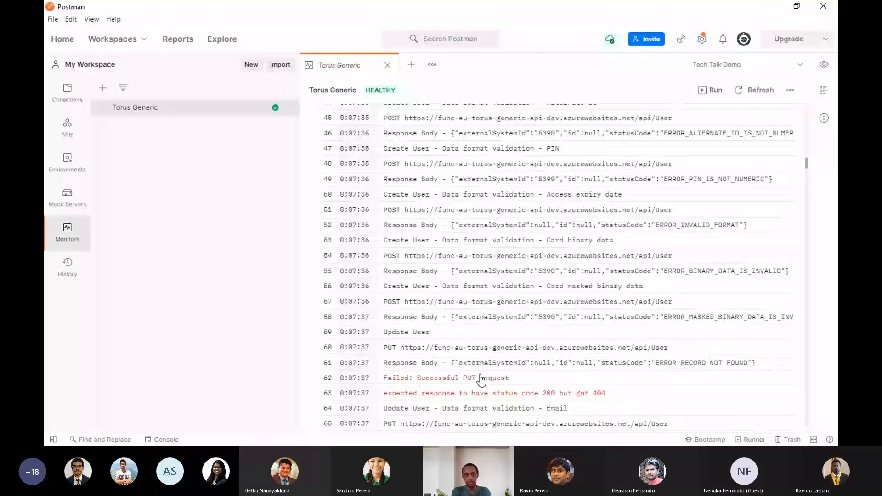
pyautogui.scroll(4, 442, 213)
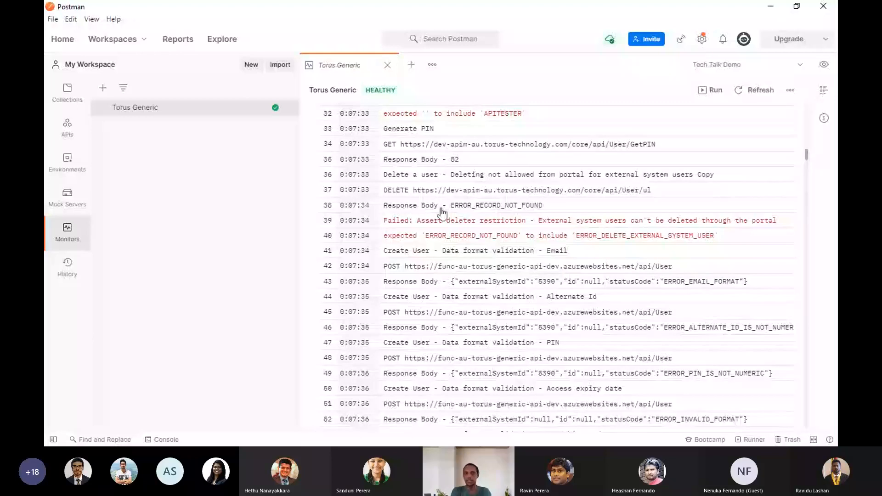
pyautogui.scroll(4, 442, 212)
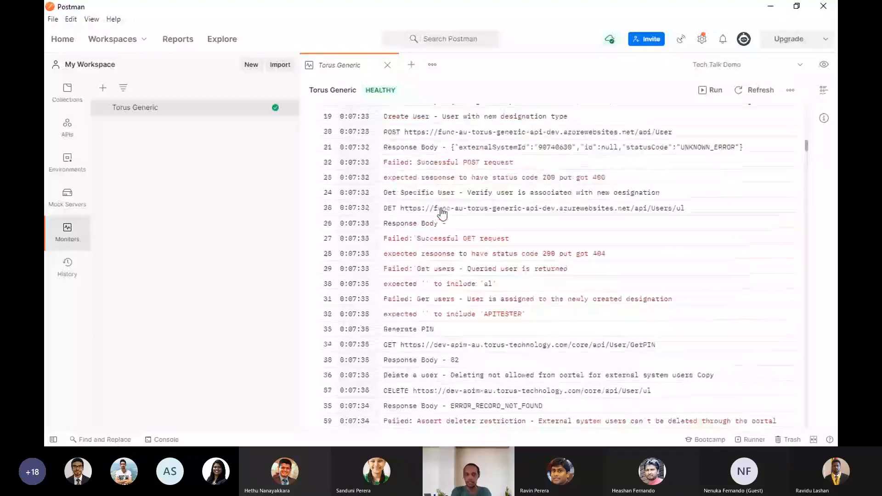
pyautogui.scroll(2, 442, 213)
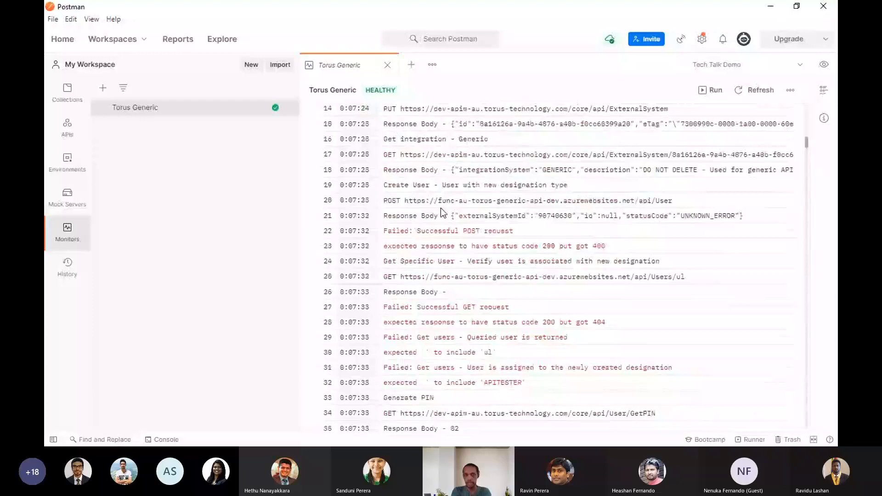
pyautogui.scroll(2, 441, 212)
pyautogui.scroll(8, 441, 212)
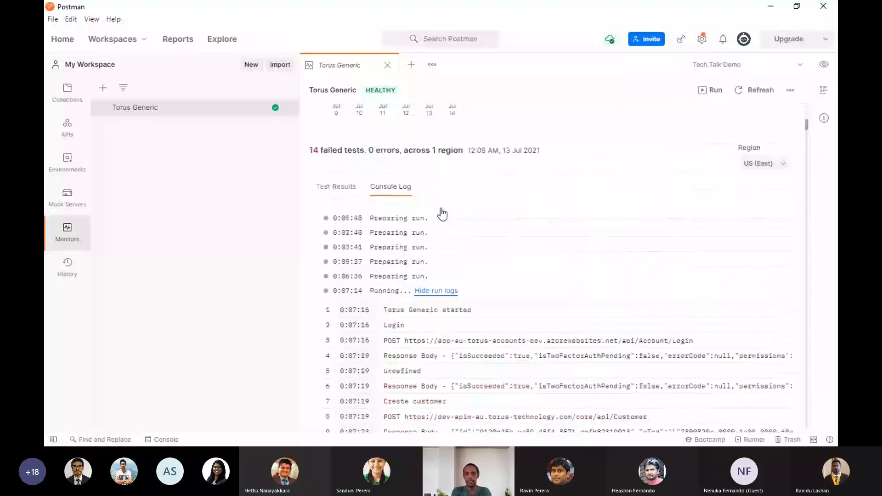
# Examine the monitor's overall health status alongside the Jul 13 scheduled run's failed percent and response time in the graph.
pyautogui.scroll(4, 441, 210)
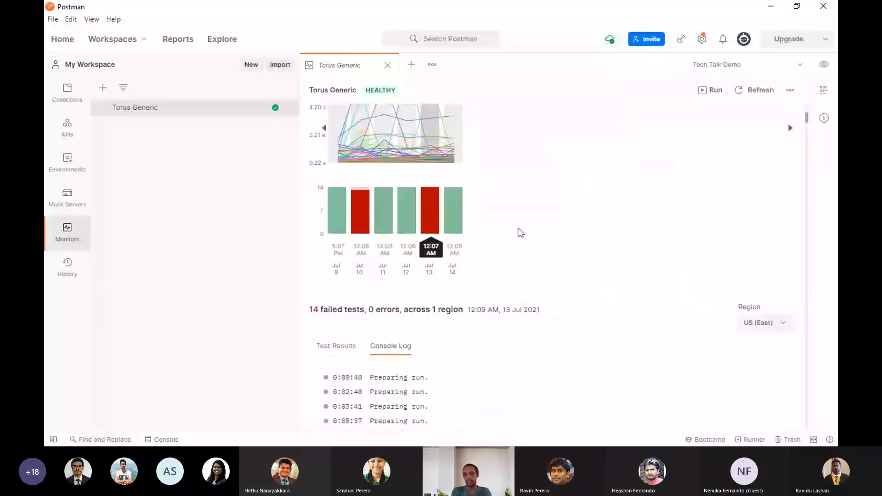
pyautogui.scroll(3, 519, 233)
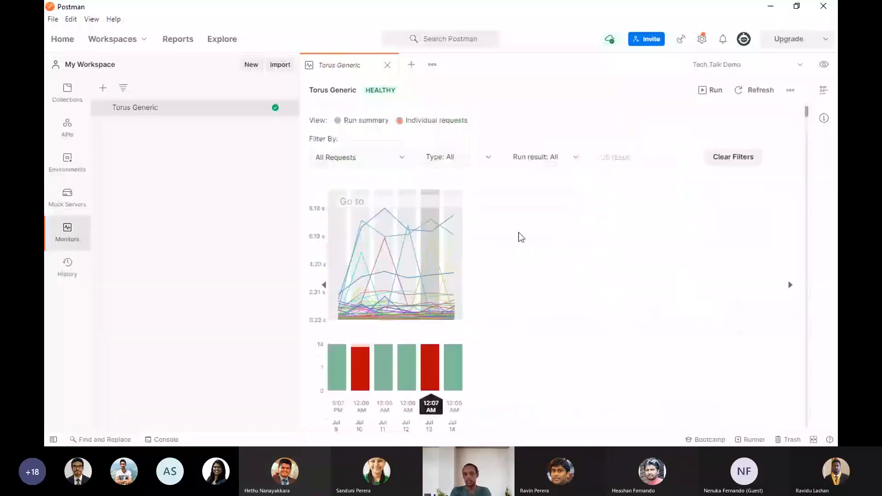
pyautogui.doubleClick(384, 87)
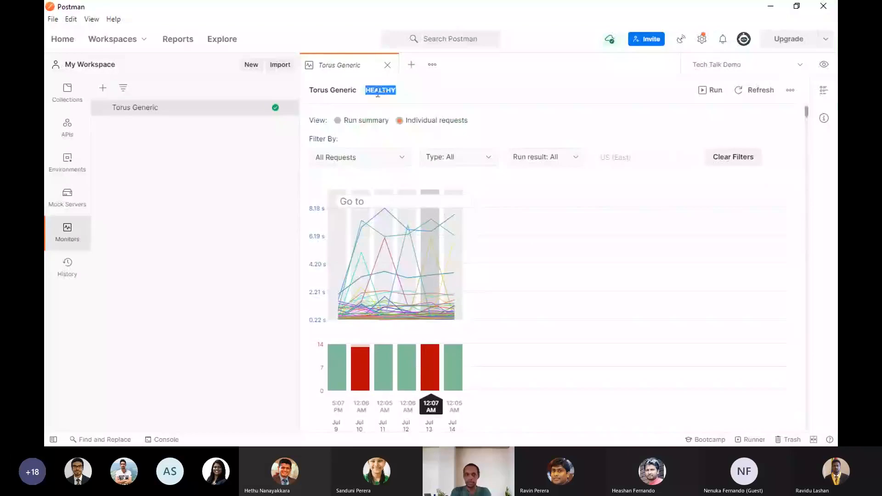
pyautogui.click(403, 92)
pyautogui.moveTo(429, 360)
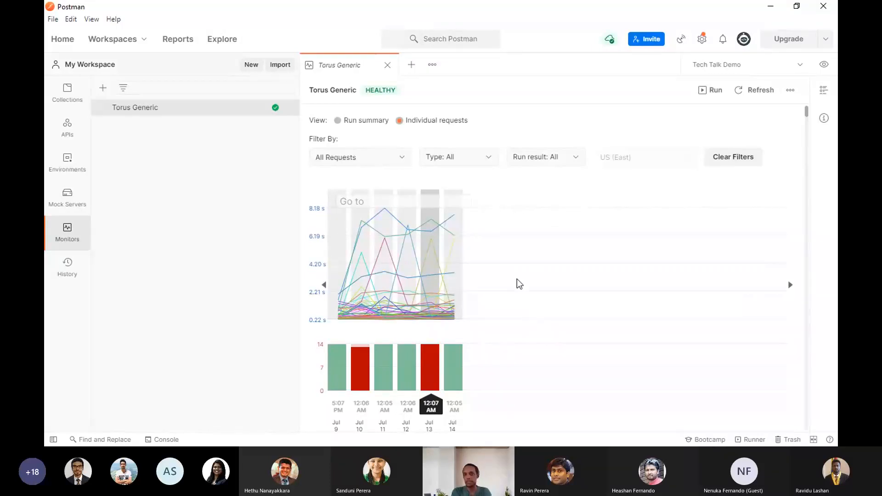
pyautogui.moveTo(432, 383)
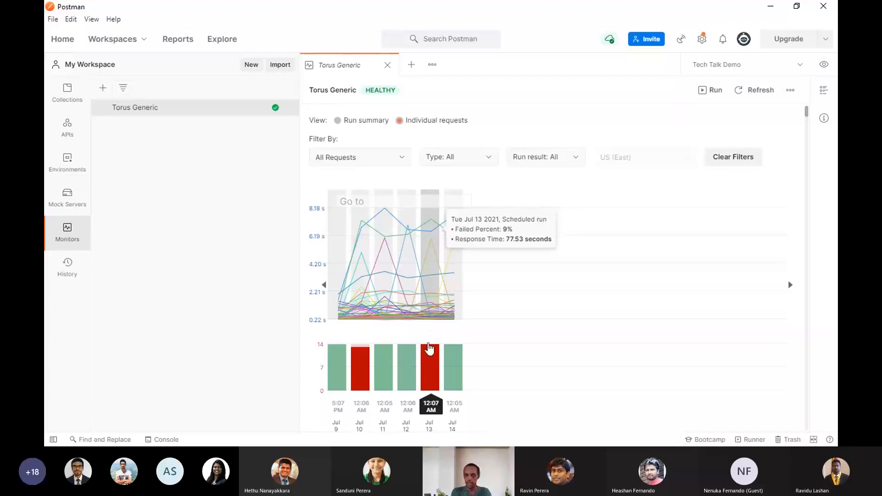
pyautogui.doubleClick(379, 91)
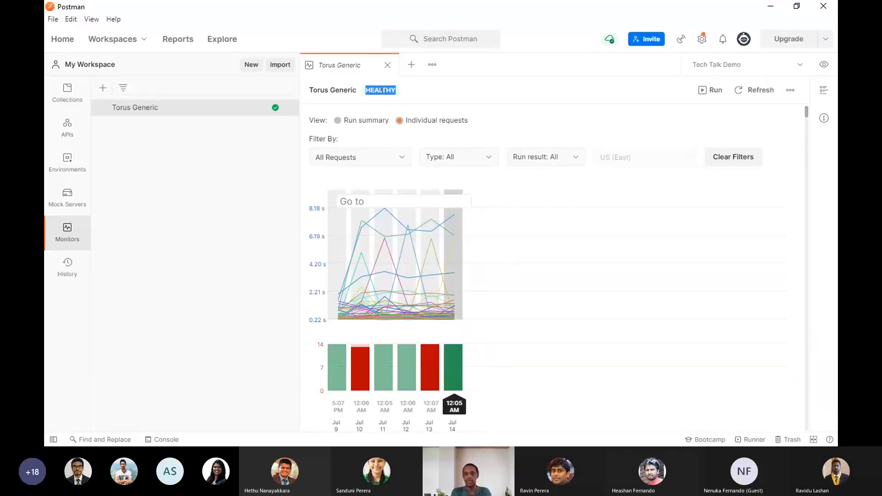
pyautogui.hotkey('alt', 'Tab')
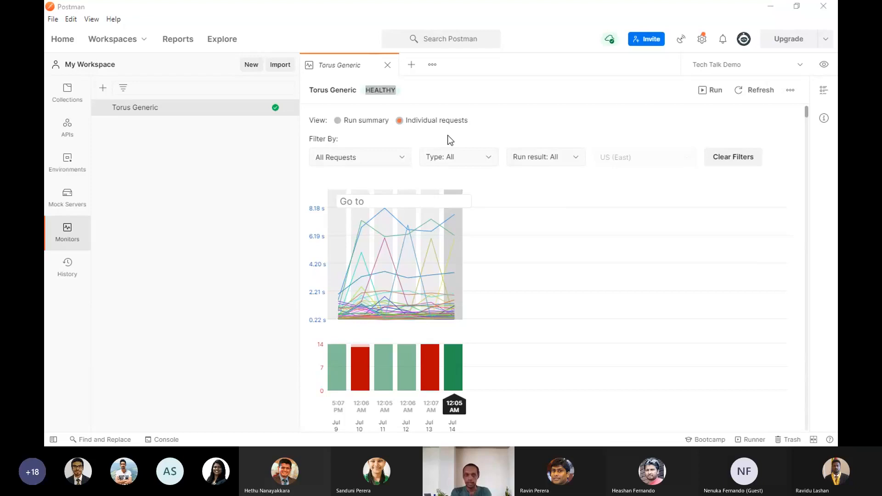
pyautogui.hotkey('alt', 'Tab')
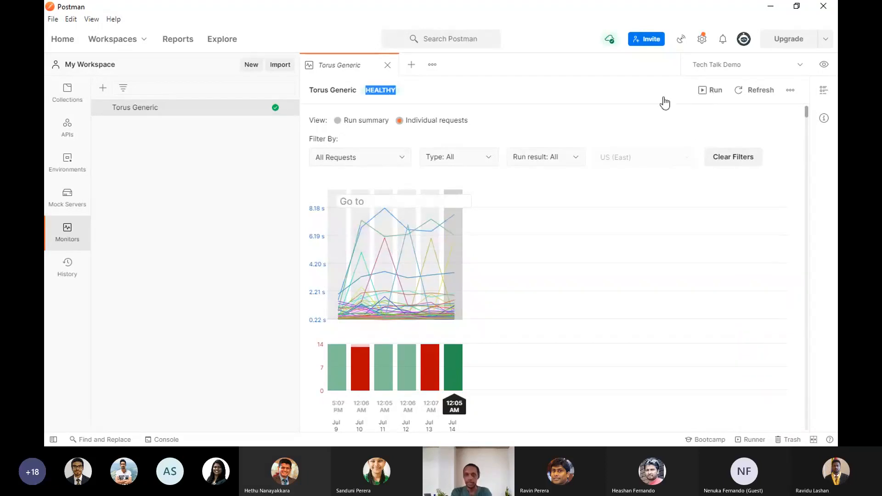
# Open the Torus Generic monitor for editing and review its collection, environment, schedule and region settings.
pyautogui.click(790, 90)
pyautogui.click(716, 114)
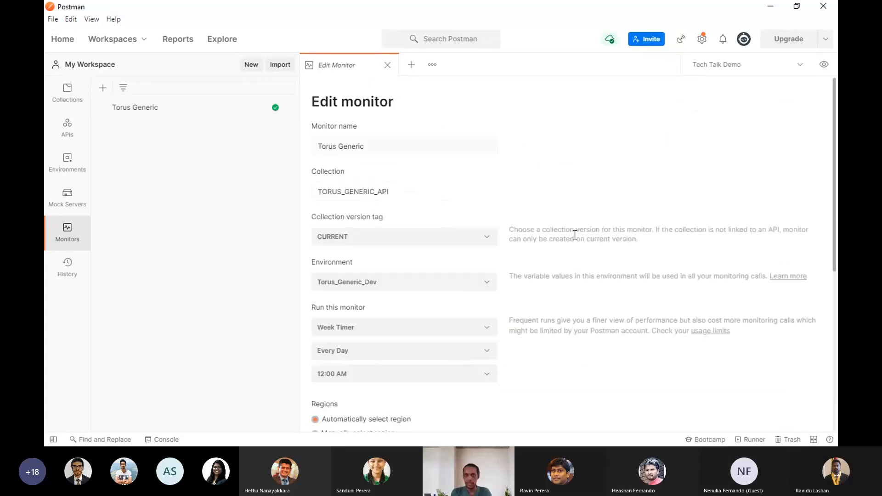
pyautogui.scroll(-5, 575, 235)
# Open the Resource usage billing page in the browser and examine the monitoring call usage and the date the limits reset.
pyautogui.click(712, 104)
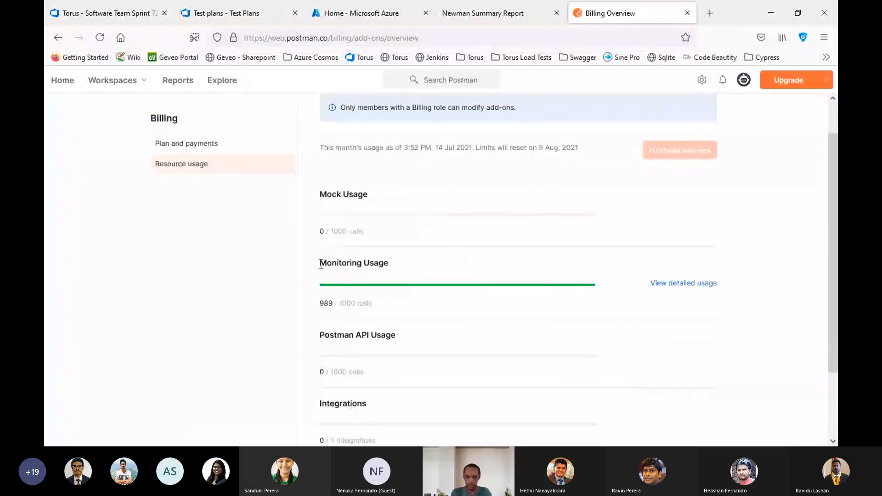
pyautogui.moveTo(321, 261); pyautogui.dragTo(374, 302)
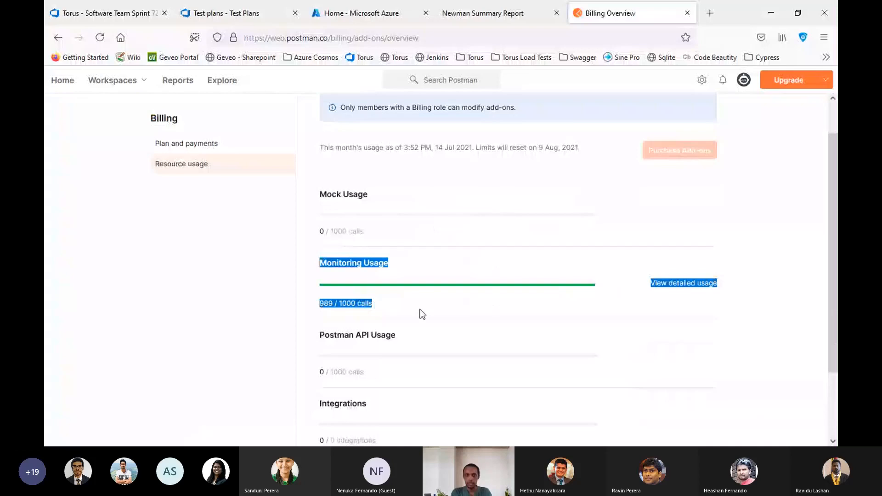
pyautogui.click(495, 270)
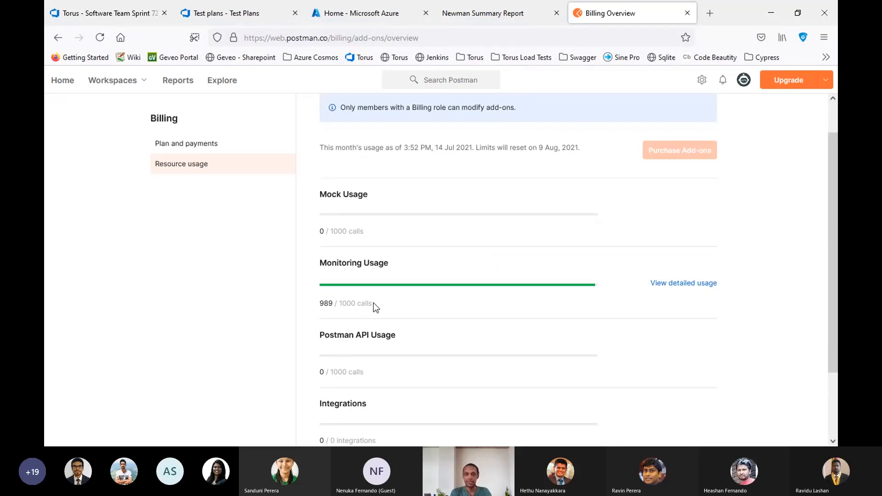
pyautogui.moveTo(372, 304); pyautogui.dragTo(320, 303)
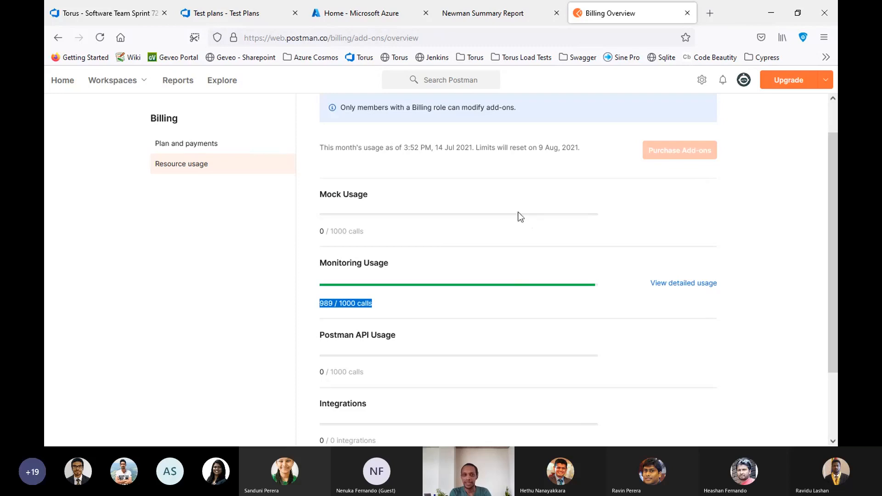
pyautogui.click(365, 301)
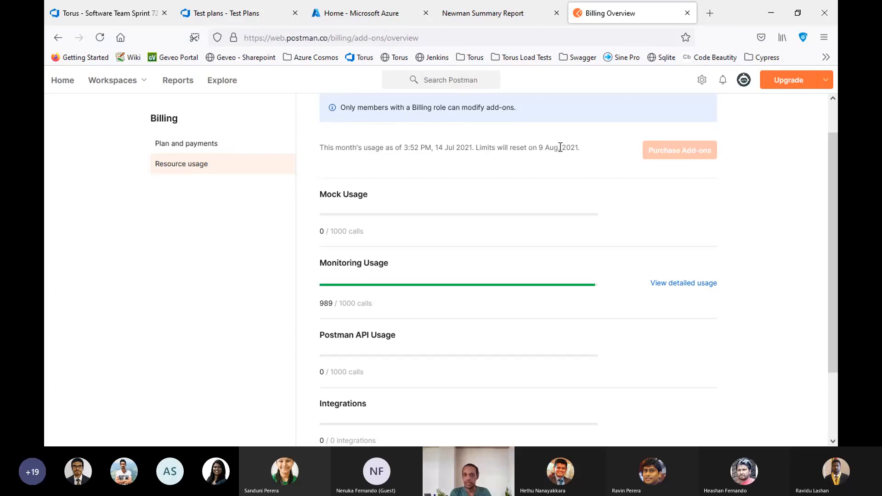
pyautogui.moveTo(560, 147); pyautogui.dragTo(541, 144)
pyautogui.click(578, 147)
pyautogui.scroll(2, 511, 197)
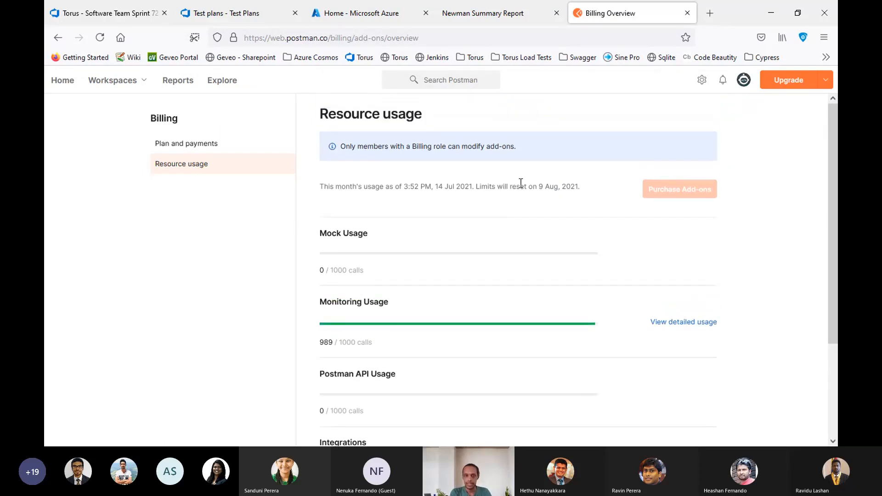
# Switch to the Newman Summary Report, open its summary and examine the total assertions, timings and request totals.
pyautogui.press('alt')
pyautogui.click(742, 391)
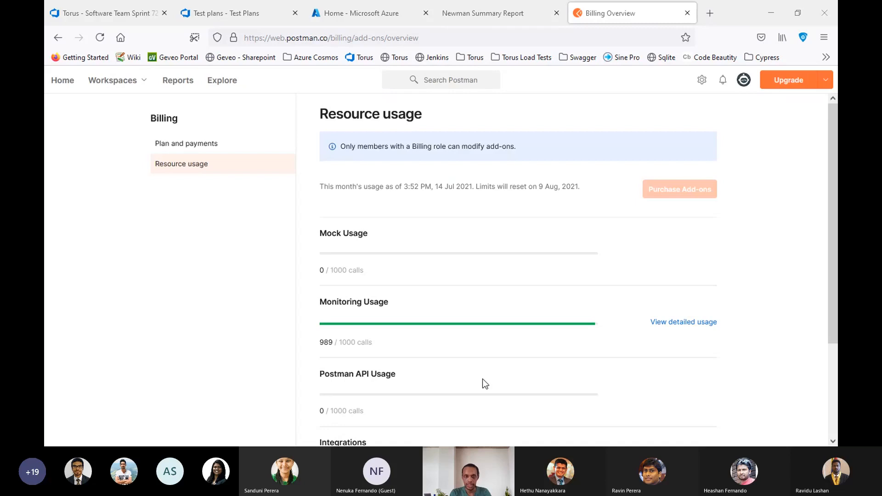
pyautogui.click(467, 1)
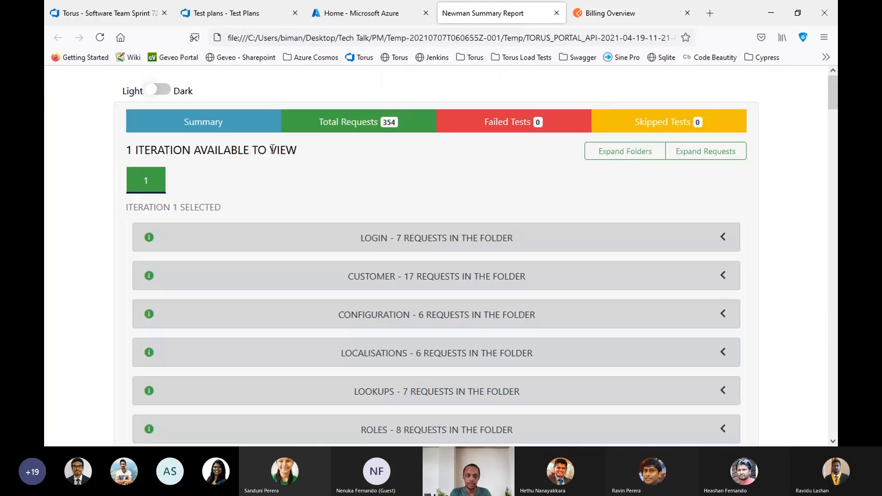
pyautogui.click(234, 129)
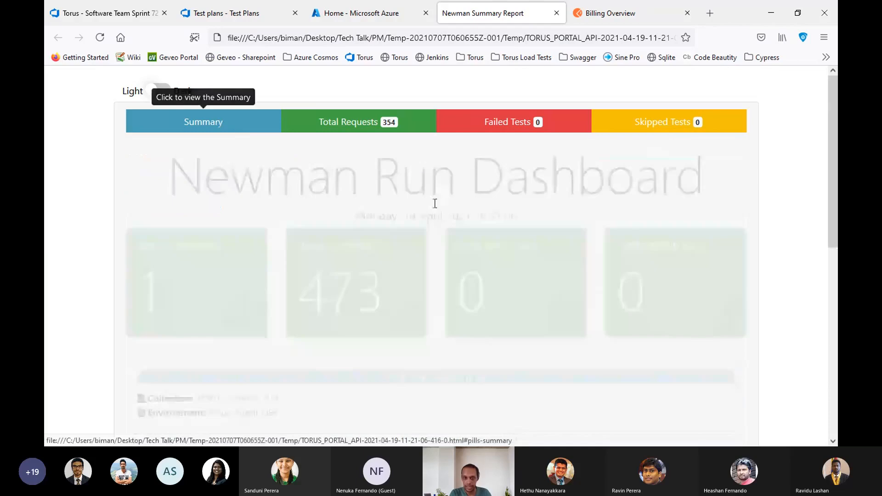
pyautogui.scroll(-3, 440, 298)
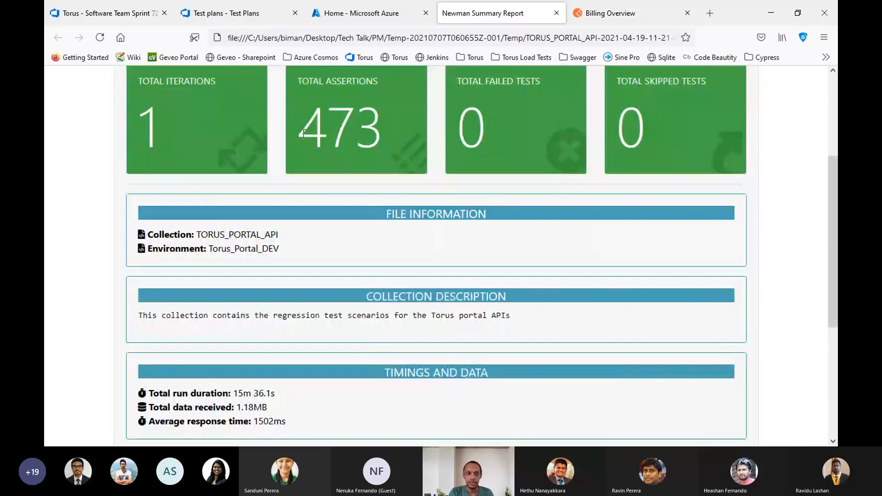
pyautogui.moveTo(303, 133); pyautogui.dragTo(376, 145)
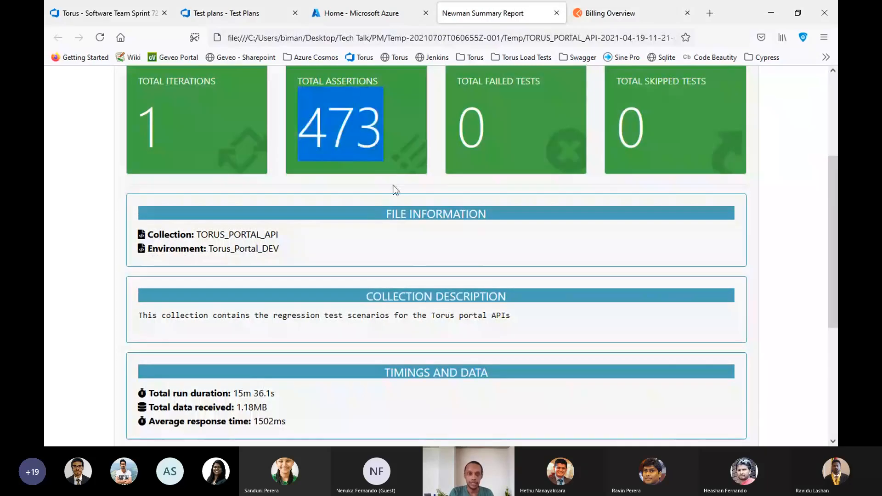
pyautogui.scroll(-3, 378, 244)
pyautogui.scroll(-2, 379, 244)
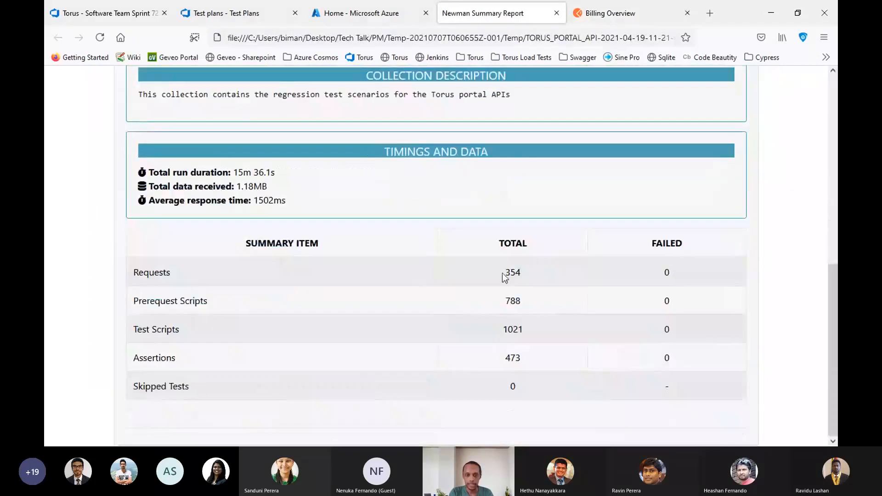
# Examine the request and prerequest script totals and the total run duration in the Newman report summary.
pyautogui.doubleClick(513, 273)
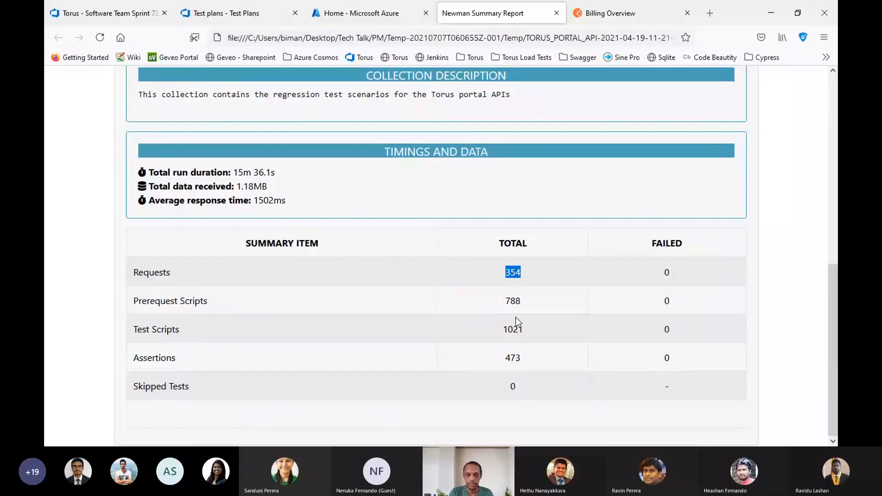
pyautogui.click(513, 300)
pyautogui.doubleClick(513, 300)
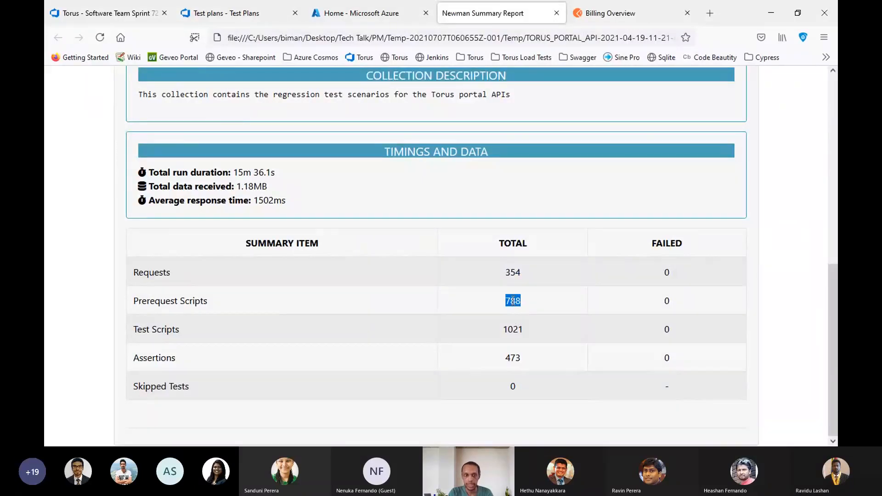
pyautogui.scroll(3, 513, 301)
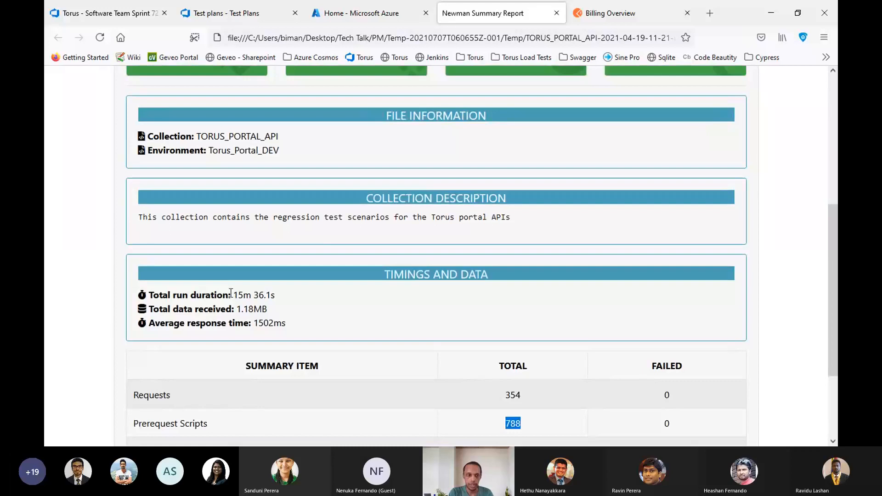
pyautogui.click(234, 292)
pyautogui.moveTo(234, 292); pyautogui.dragTo(281, 306)
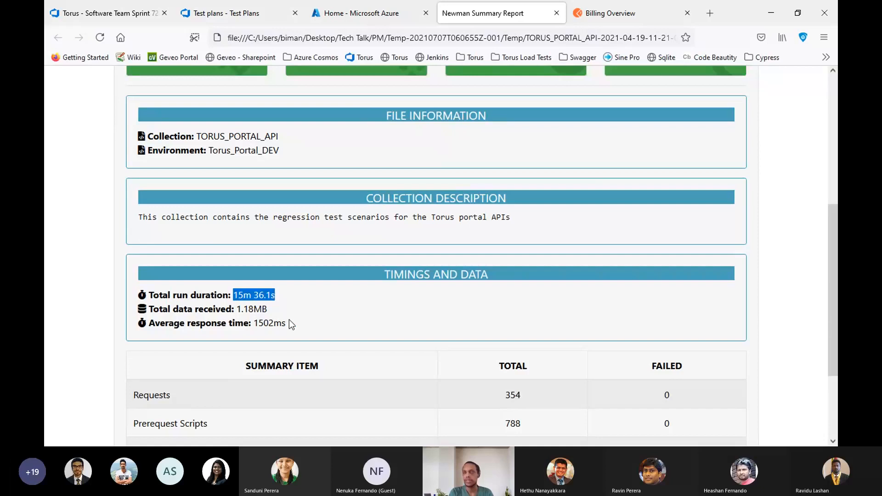
# Open the report's Total Requests view and review the request folders and the requests listed under the User folder.
pyautogui.scroll(2, 374, 230)
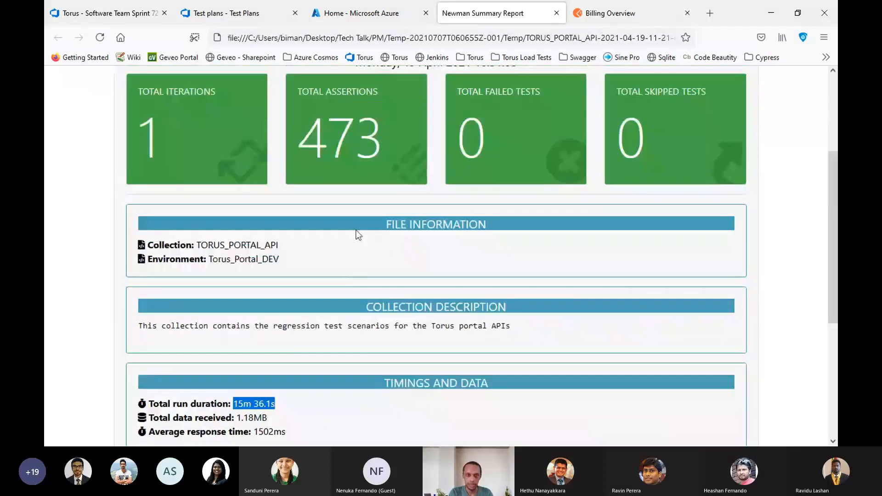
pyautogui.scroll(2, 358, 232)
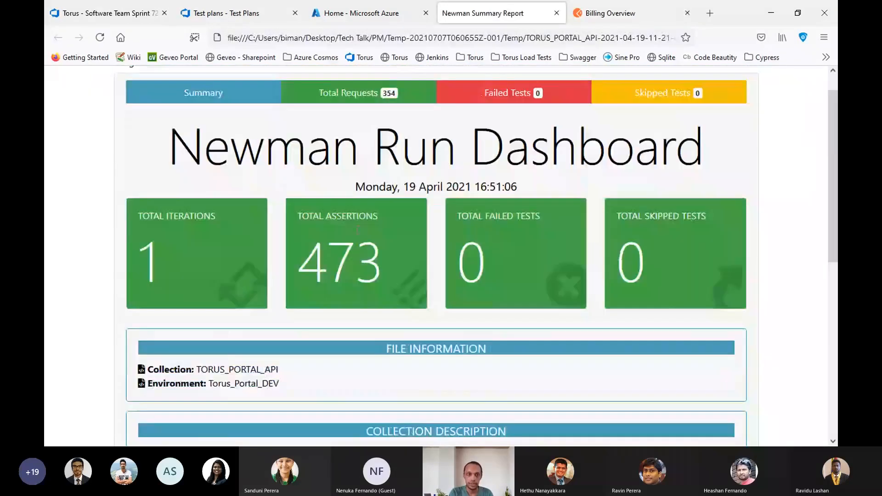
pyautogui.scroll(1, 363, 183)
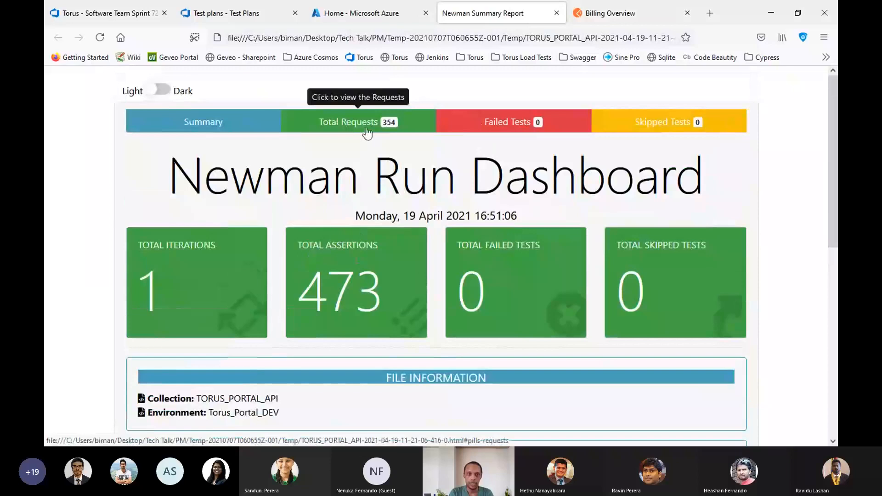
pyautogui.click(367, 132)
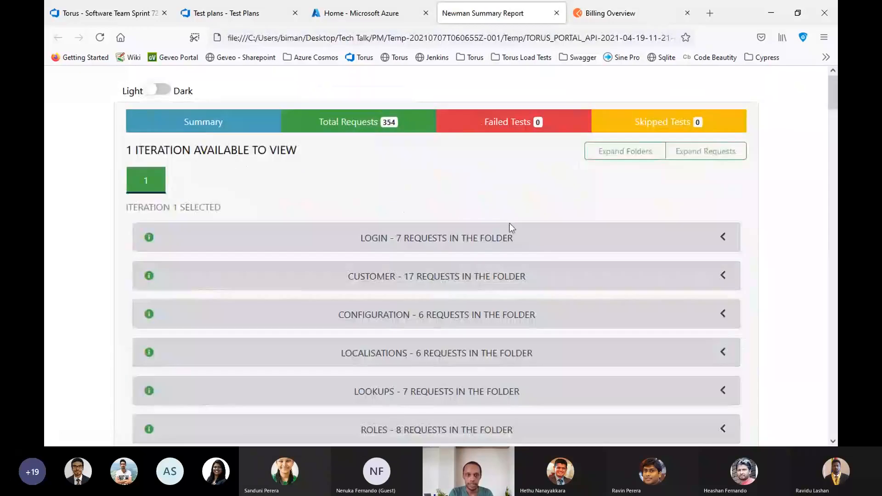
pyautogui.scroll(-3, 538, 256)
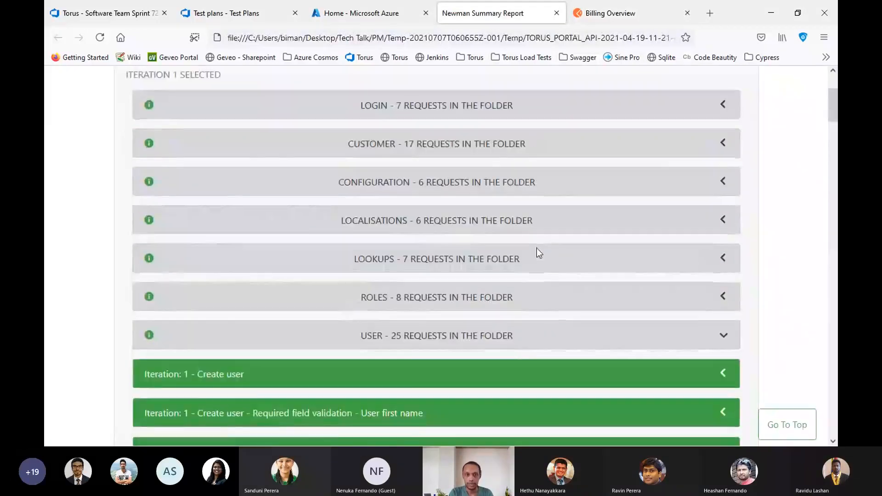
pyautogui.scroll(2, 536, 248)
pyautogui.scroll(-1, 536, 255)
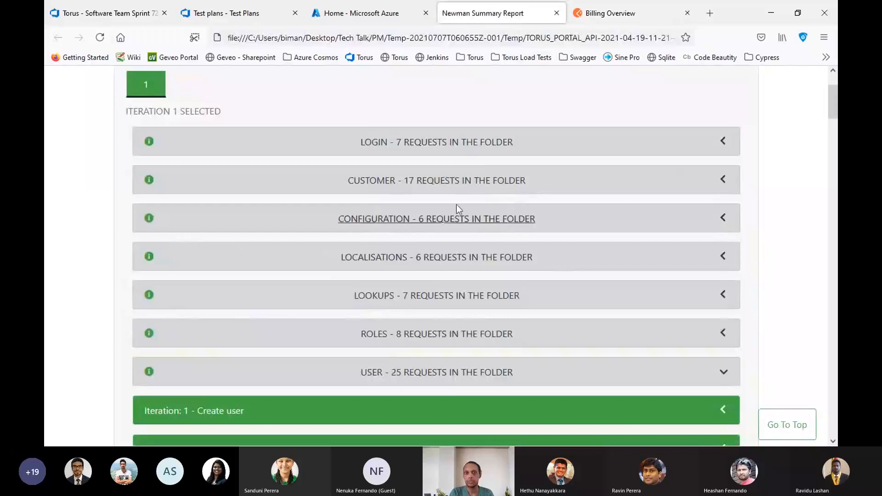
pyautogui.scroll(-2, 535, 278)
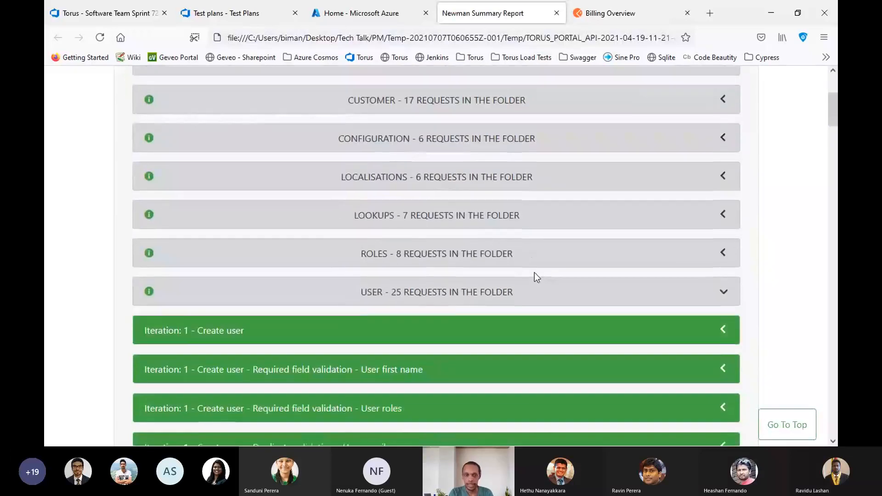
pyautogui.scroll(-3, 467, 308)
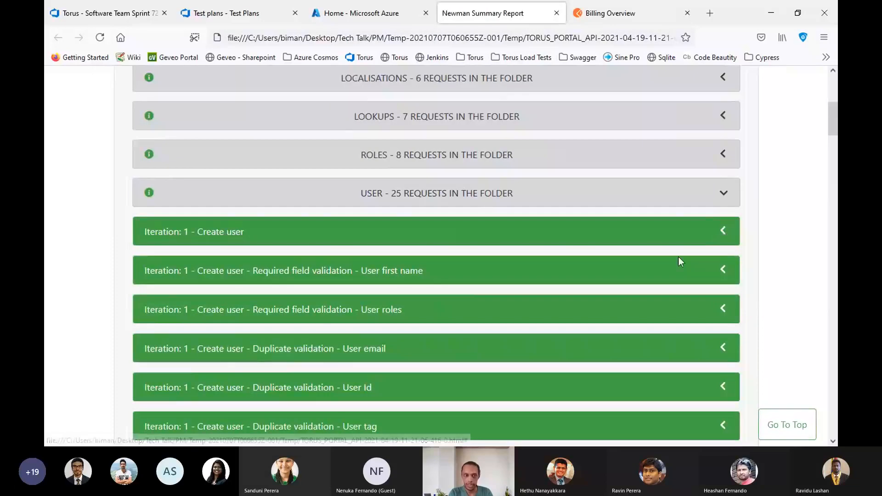
pyautogui.scroll(-4, 533, 310)
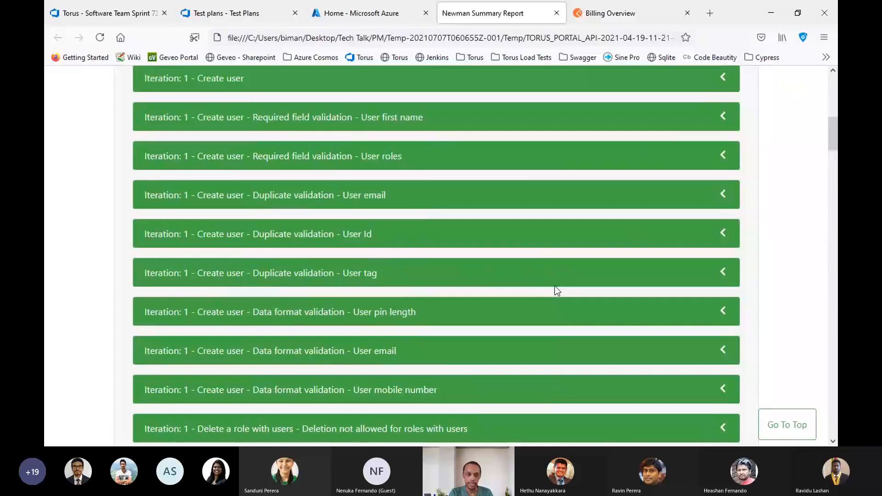
# Expand the "Get a user - Verify activation email is sent" request and examine its description and test pass percentage.
pyautogui.scroll(-5, 557, 290)
pyautogui.click(723, 301)
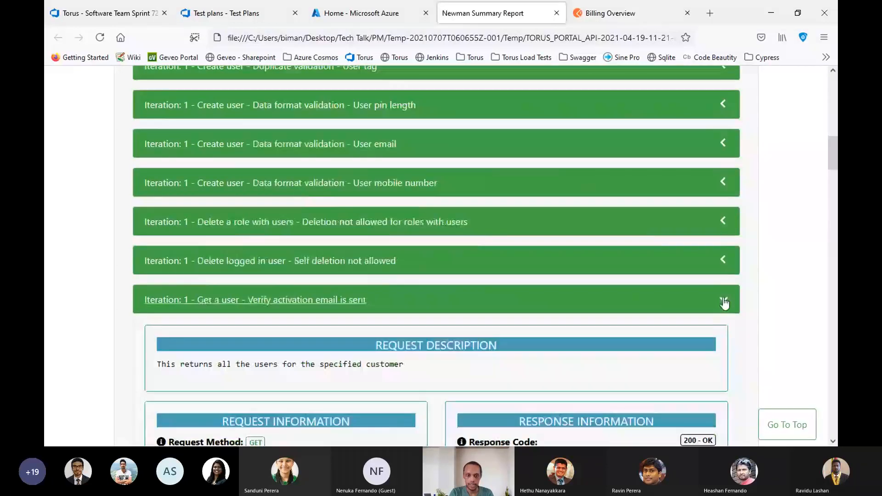
pyautogui.scroll(1, 635, 233)
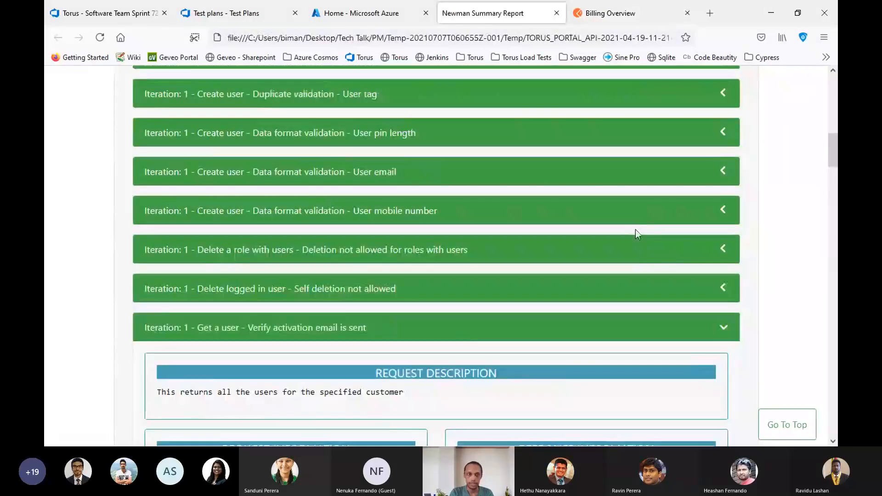
pyautogui.scroll(-5, 635, 230)
pyautogui.moveTo(370, 106); pyautogui.dragTo(195, 106)
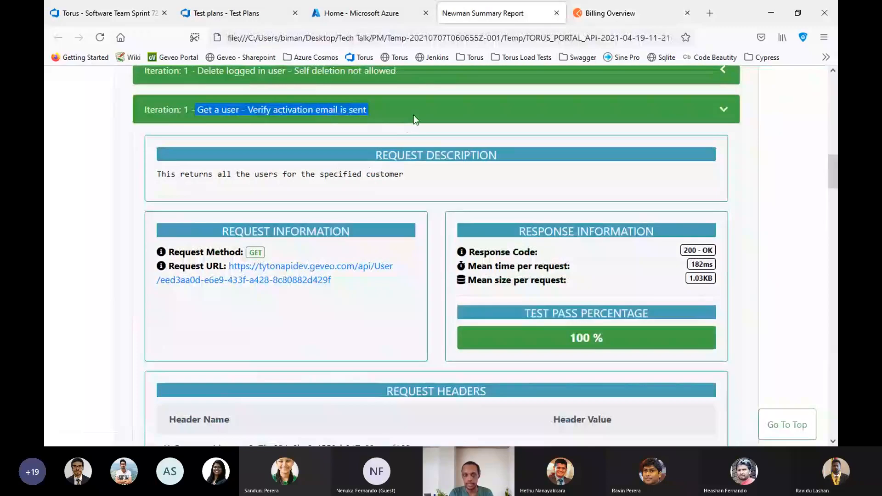
pyautogui.click(438, 178)
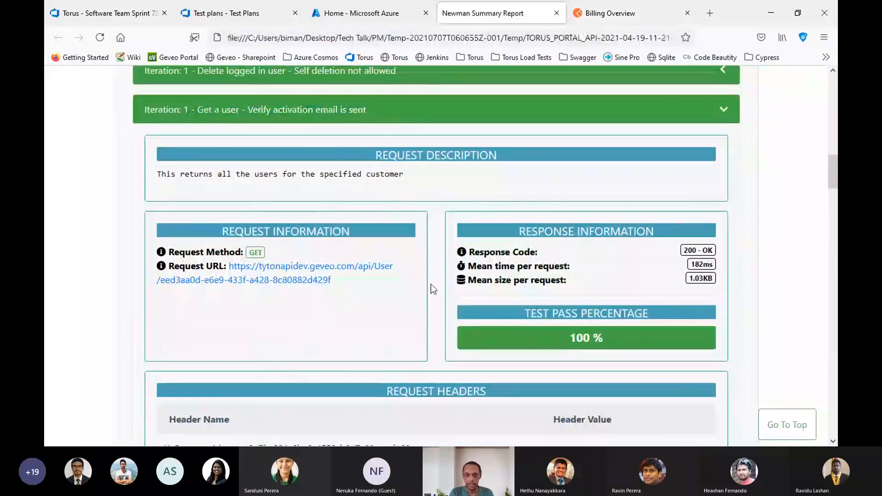
pyautogui.scroll(-2, 430, 289)
pyautogui.moveTo(570, 263); pyautogui.dragTo(604, 263)
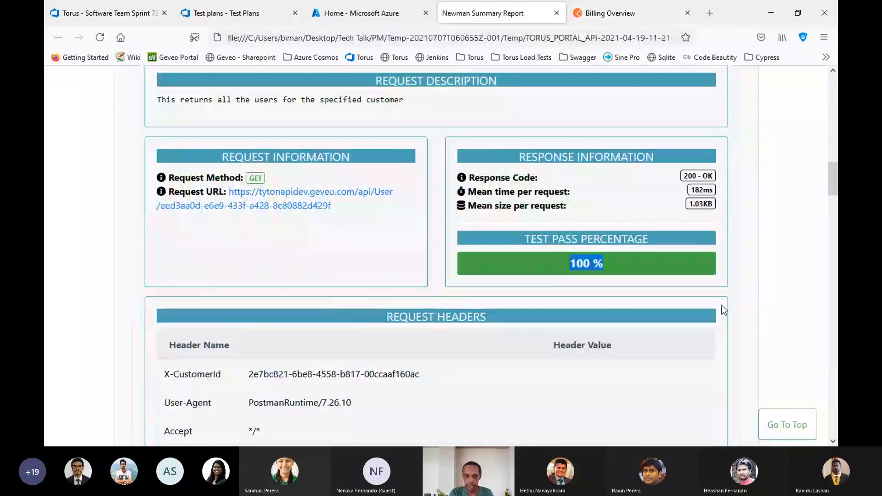
# Examine the activation email, user role and successful GET request assertions in the request's Test Information table.
pyautogui.scroll(-5, 723, 310)
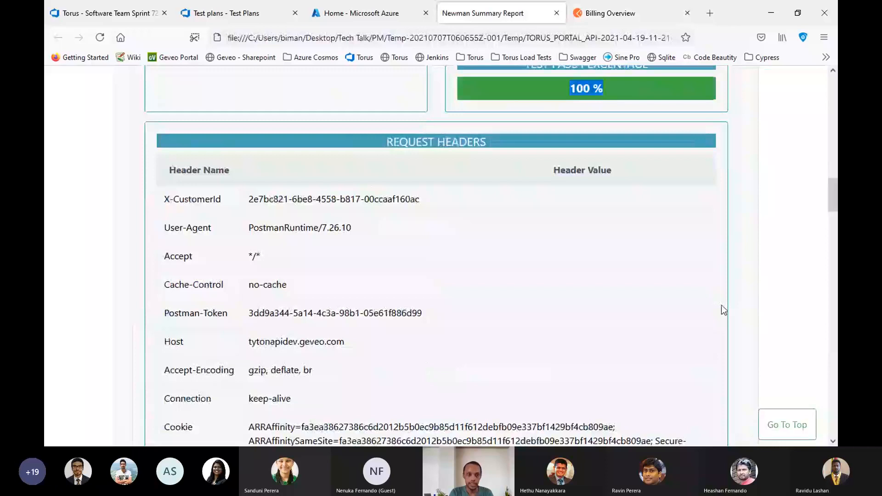
pyautogui.scroll(-20, 722, 306)
pyautogui.moveTo(164, 196); pyautogui.dragTo(269, 279)
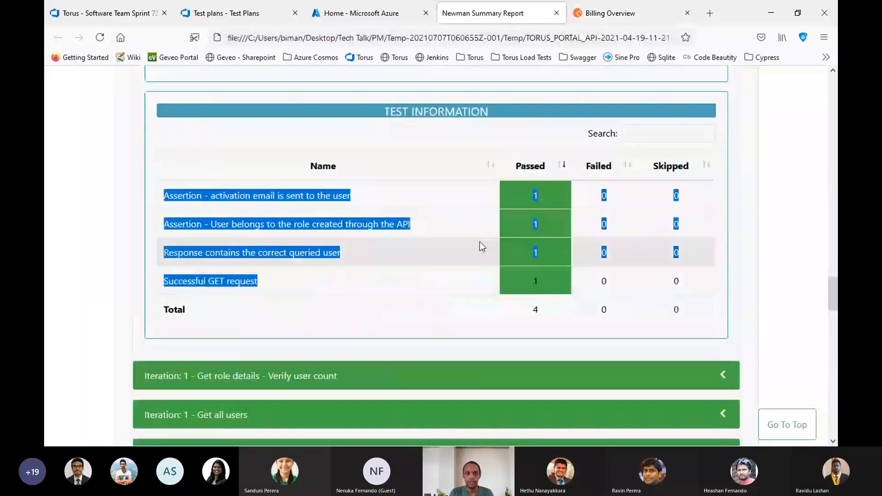
pyautogui.click(367, 197)
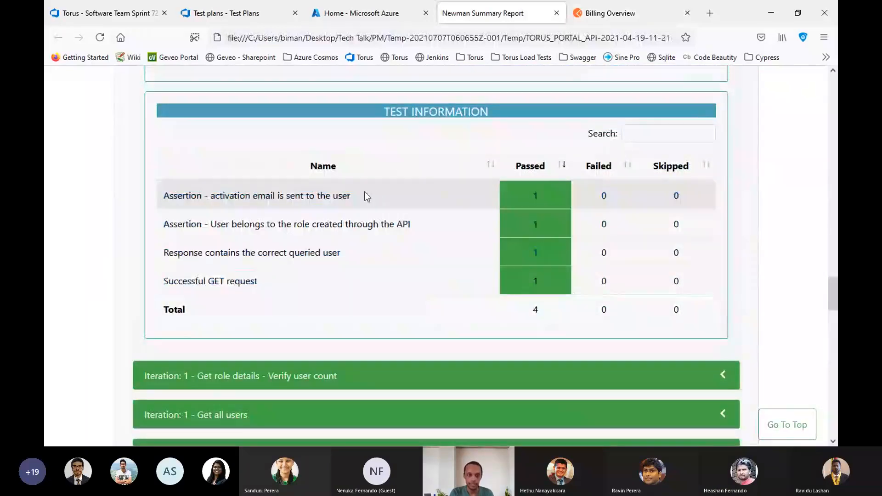
pyautogui.moveTo(367, 197); pyautogui.dragTo(224, 195)
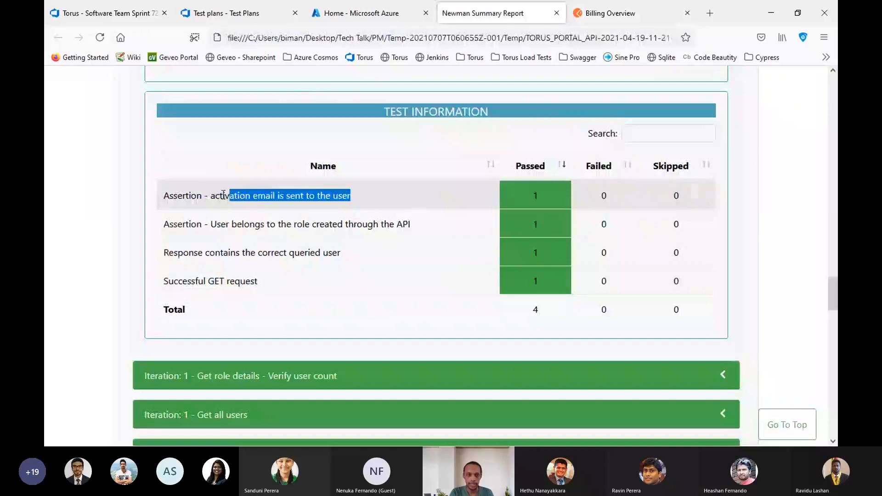
pyautogui.moveTo(410, 224); pyautogui.dragTo(213, 225)
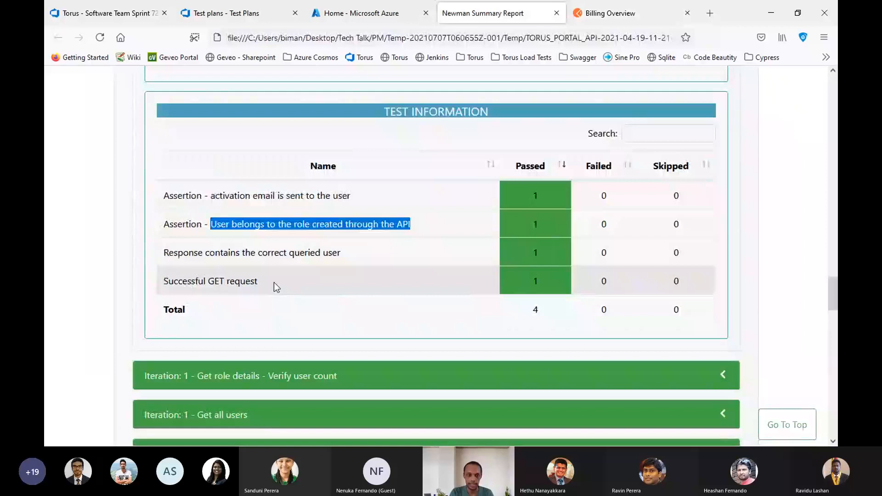
pyautogui.moveTo(273, 282); pyautogui.dragTo(173, 286)
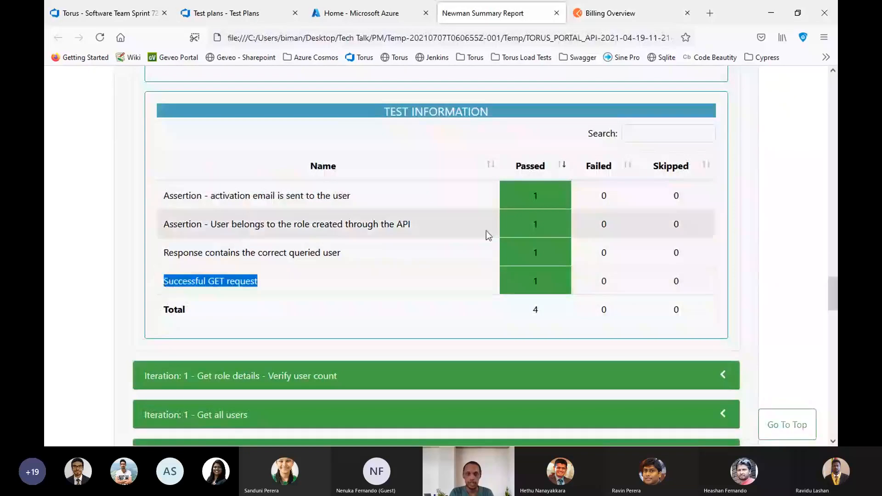
# Look back through the request's response body and response headers to its test pass percentage.
pyautogui.scroll(1, 565, 197)
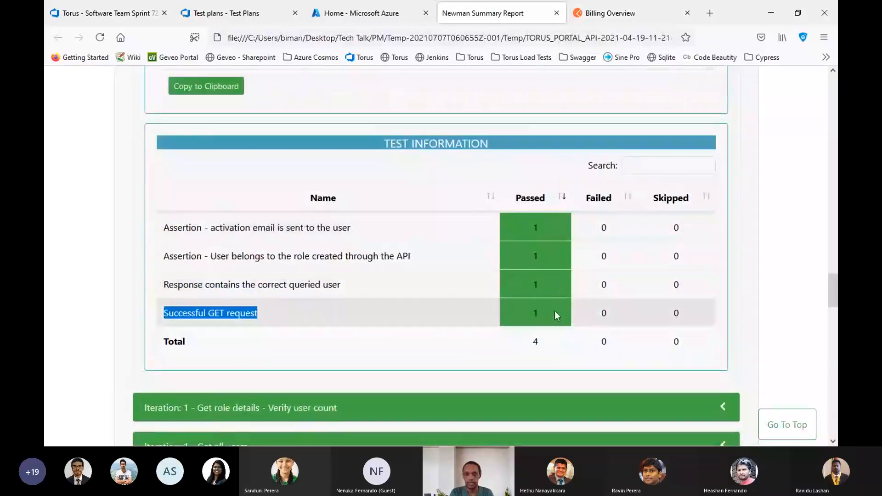
pyautogui.scroll(1, 592, 204)
pyautogui.scroll(5, 592, 204)
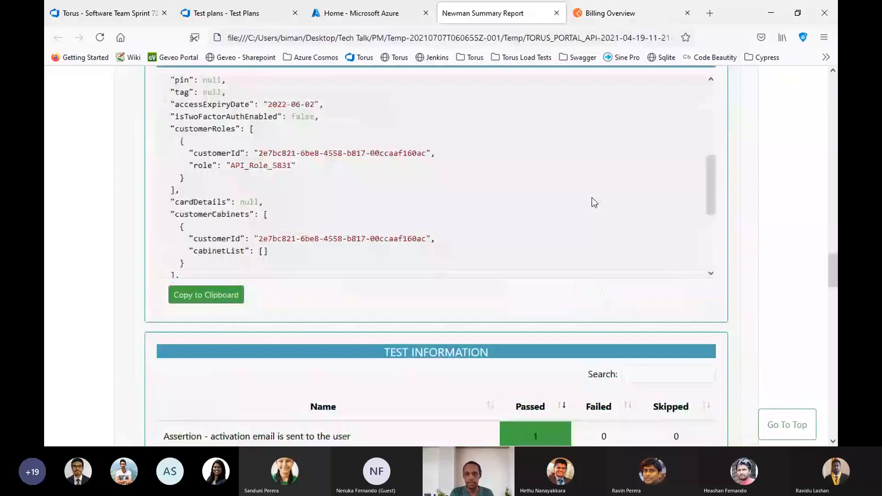
pyautogui.scroll(2, 592, 202)
pyautogui.scroll(6, 797, 156)
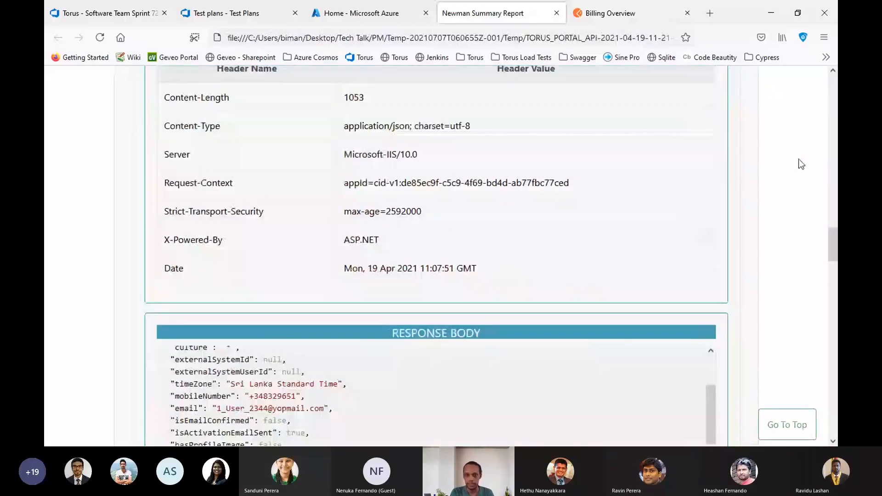
pyautogui.scroll(5, 798, 159)
pyautogui.scroll(10, 798, 159)
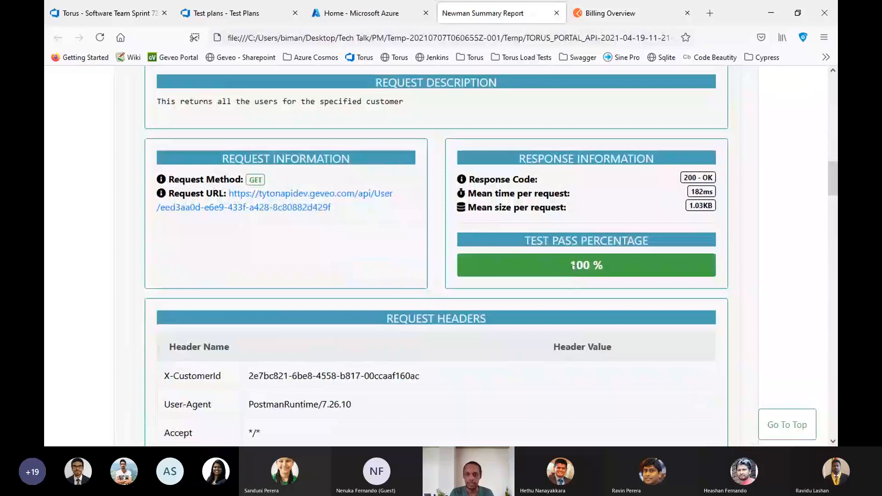
pyautogui.tripleClick(608, 267)
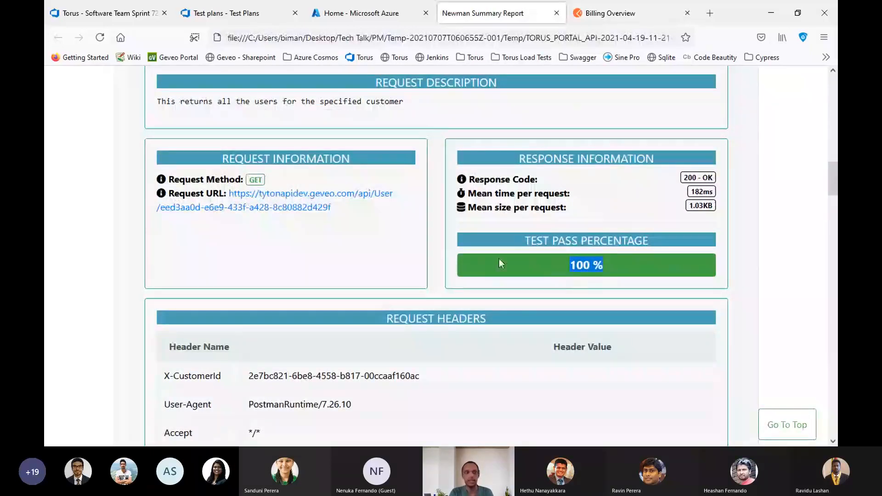
# Examine the request's mean time and mean size in the response information, along with its request headers.
pyautogui.scroll(1, 401, 241)
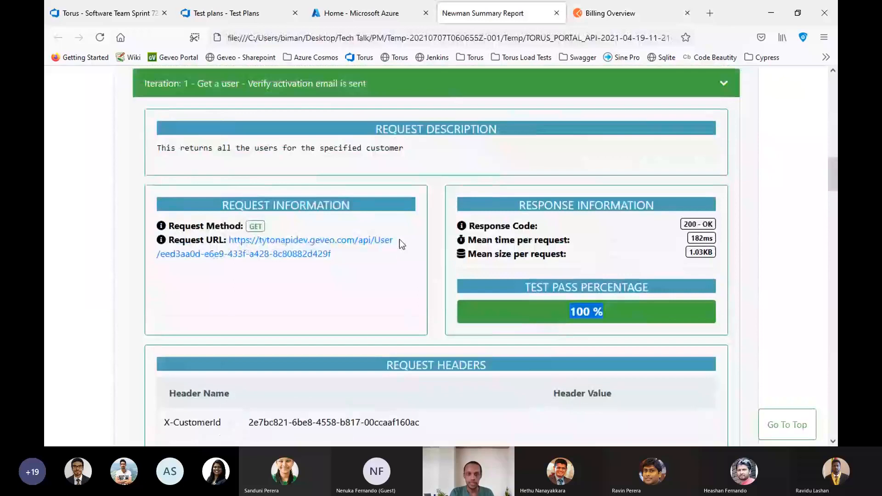
pyautogui.scroll(-1, 400, 241)
pyautogui.click(762, 258)
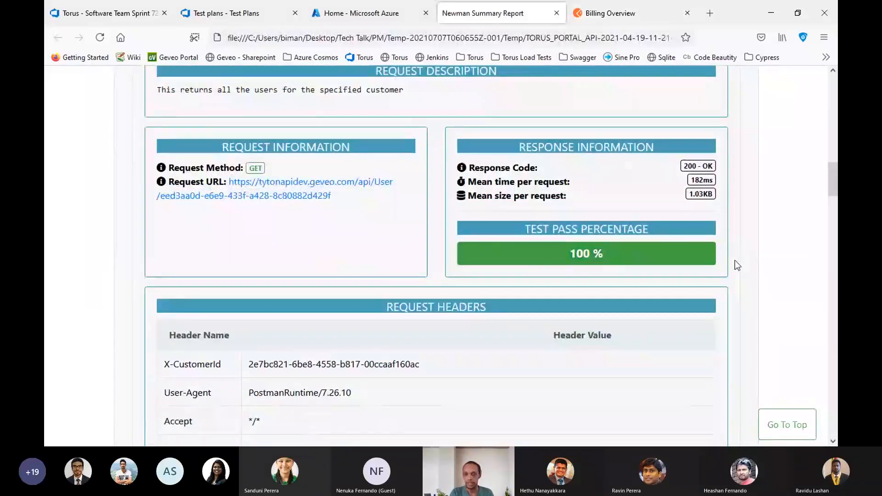
pyautogui.scroll(-1, 725, 261)
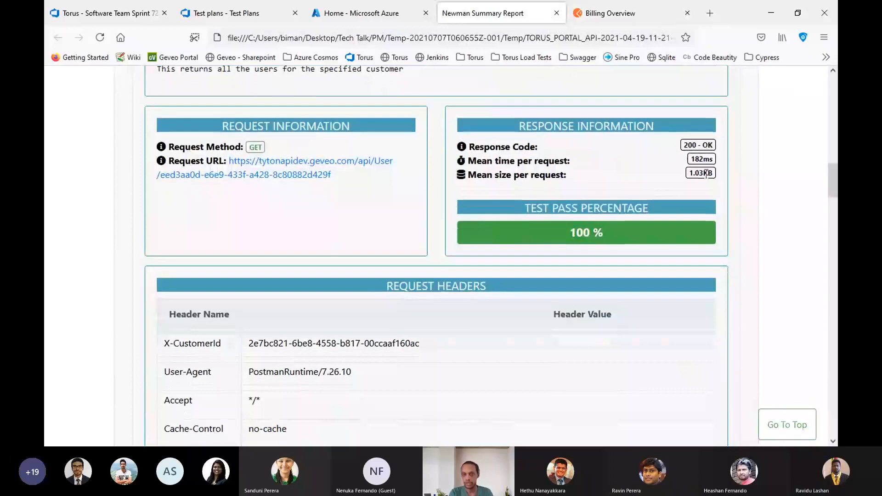
pyautogui.moveTo(697, 157); pyautogui.dragTo(660, 271)
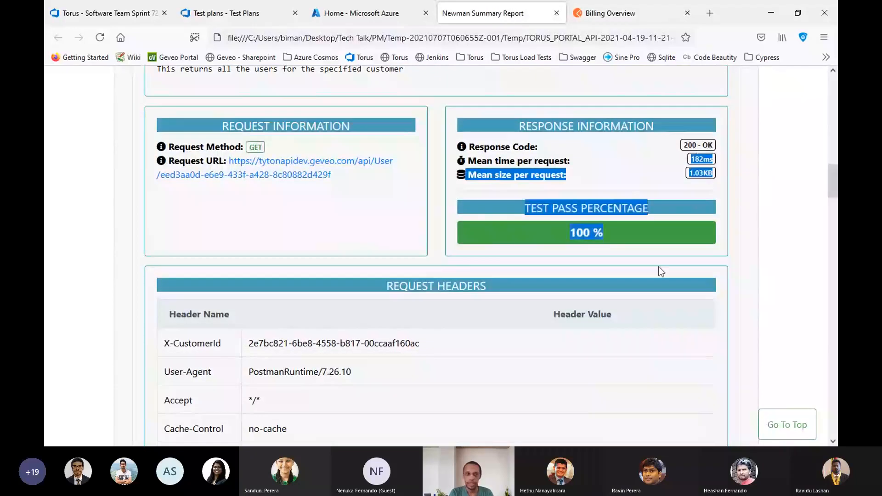
pyautogui.scroll(-3, 469, 330)
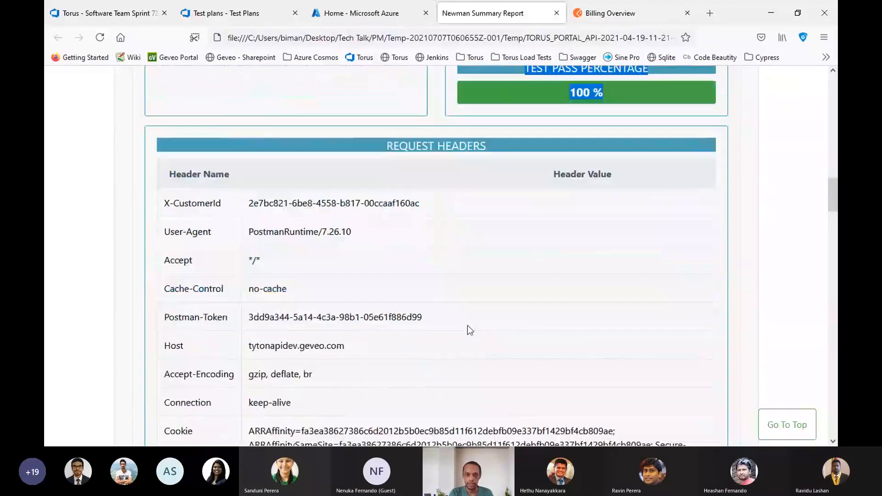
pyautogui.scroll(-2, 469, 330)
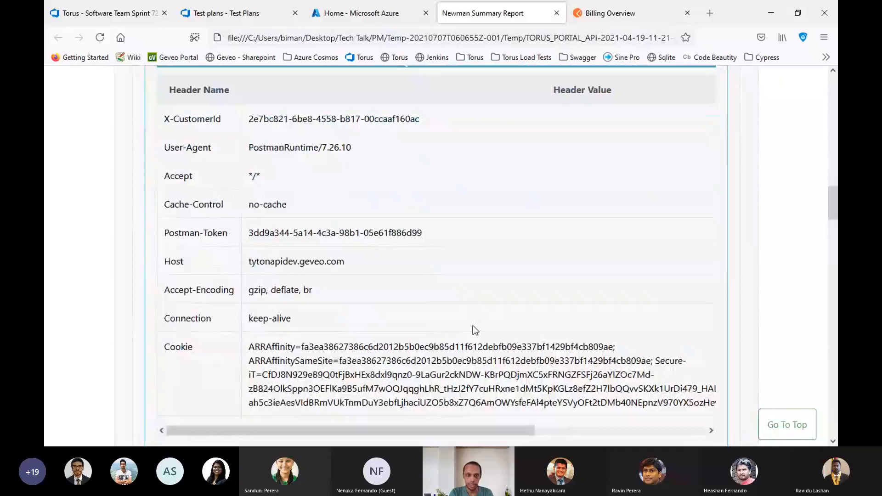
# Review the request's headers, response headers and response body down to its Test Information table.
pyautogui.scroll(-4, 474, 326)
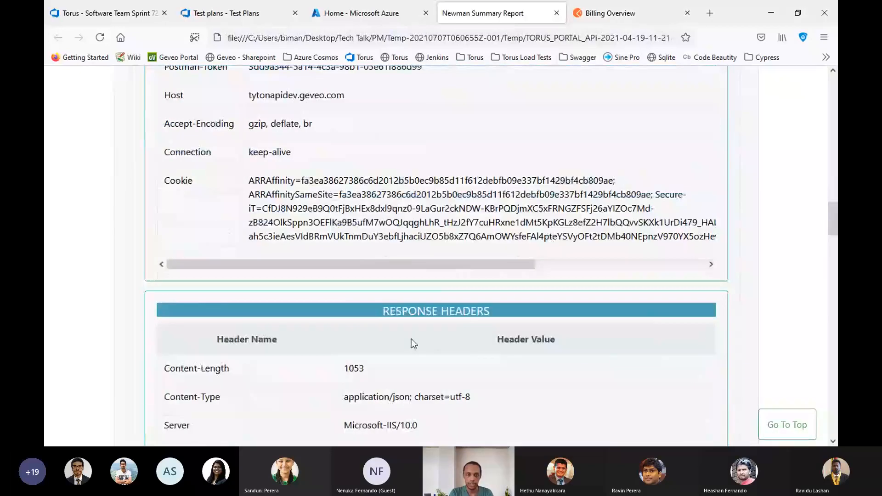
pyautogui.scroll(-4, 346, 303)
pyautogui.scroll(-4, 345, 303)
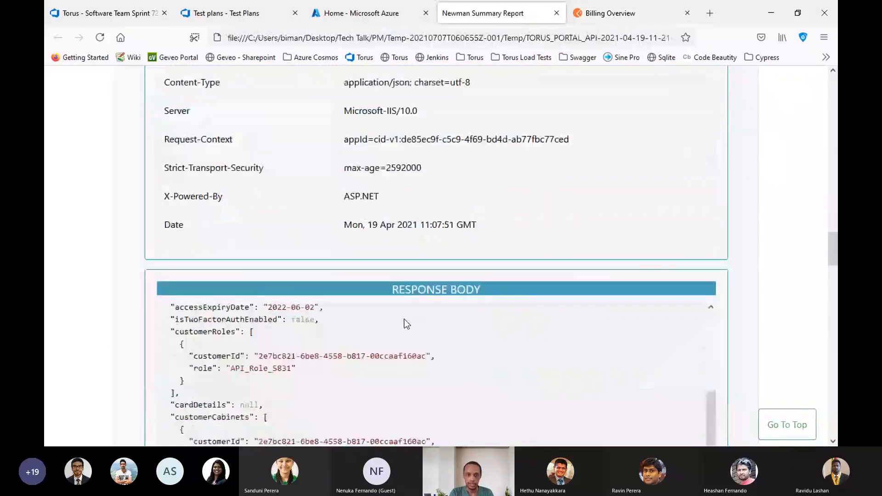
pyautogui.scroll(-5, 437, 204)
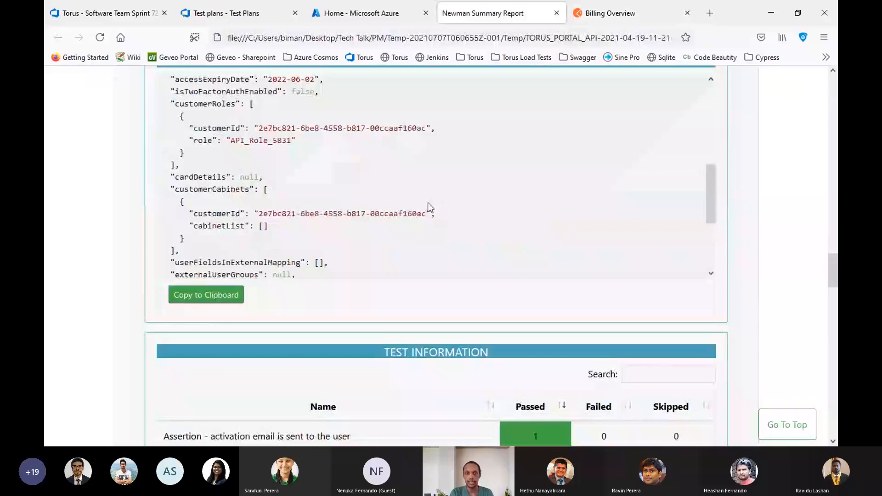
pyautogui.scroll(-3, 428, 202)
pyautogui.scroll(-5, 707, 326)
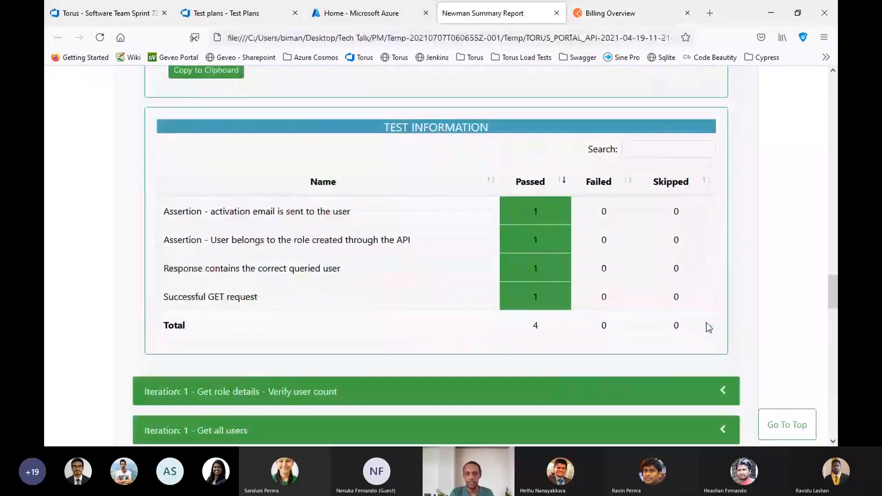
# Return to the heading of the "Get a user - Verify activation email is sent" request and collapse its details.
pyautogui.scroll(3, 706, 323)
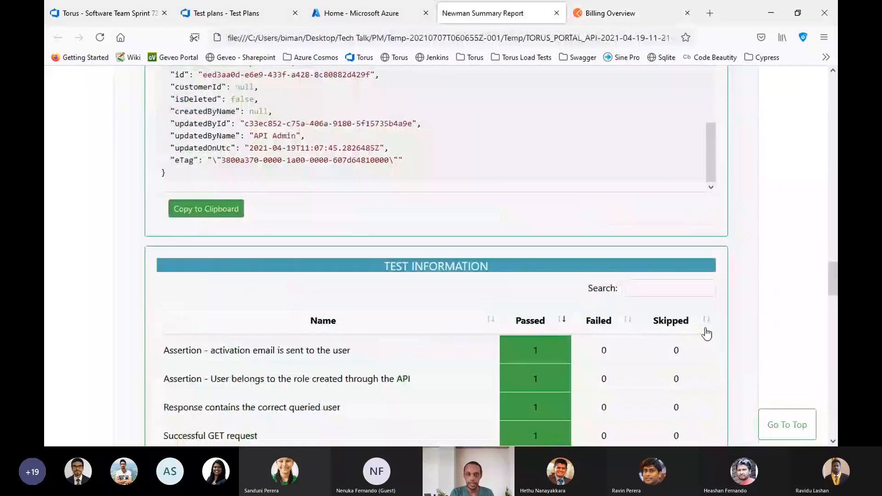
pyautogui.scroll(4, 706, 334)
pyautogui.scroll(4, 704, 331)
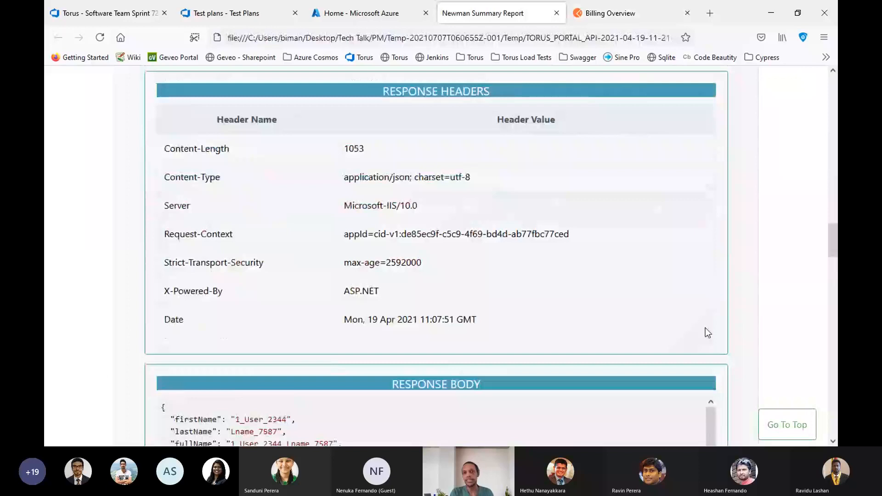
pyautogui.scroll(7, 752, 211)
pyautogui.scroll(7, 752, 212)
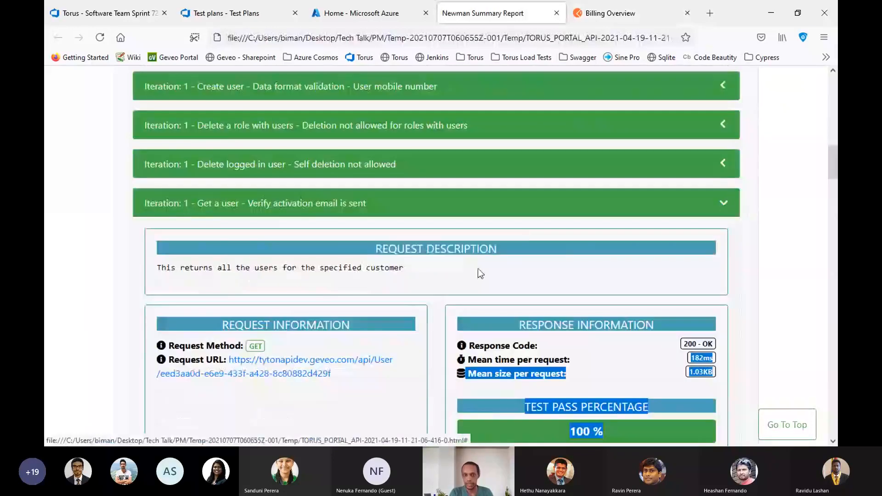
pyautogui.click(728, 209)
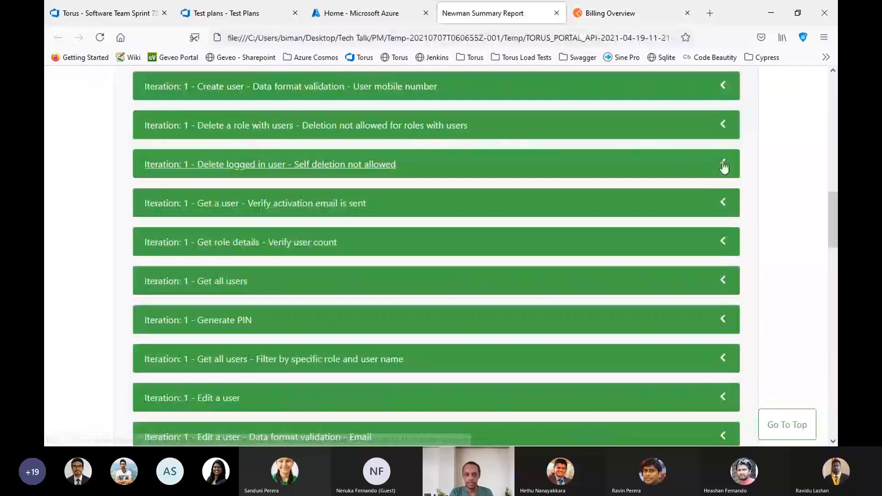
# Expand the "Delete logged in user - Self deletion not allowed" request and examine its description, response information and request headers.
pyautogui.click(724, 166)
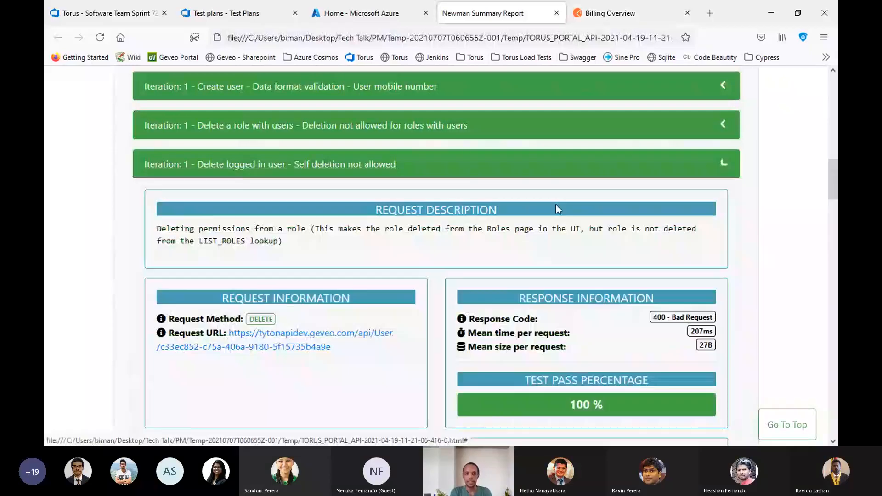
pyautogui.scroll(-6, 446, 320)
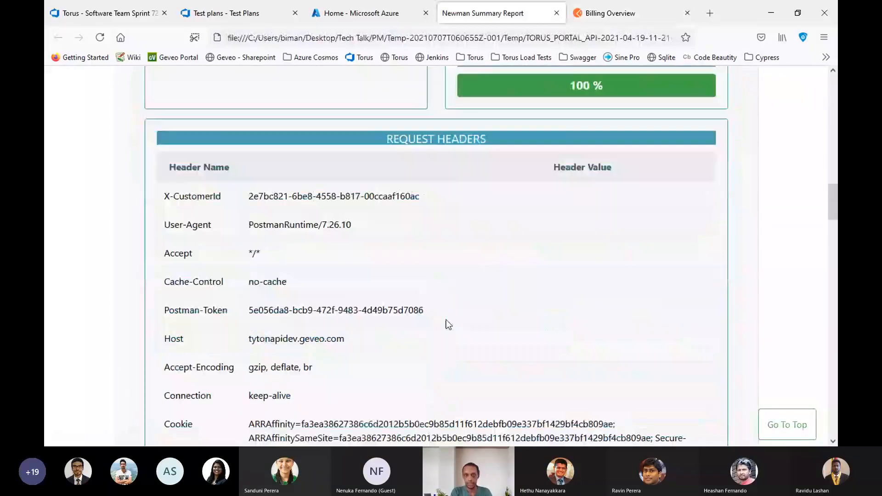
pyautogui.scroll(3, 448, 324)
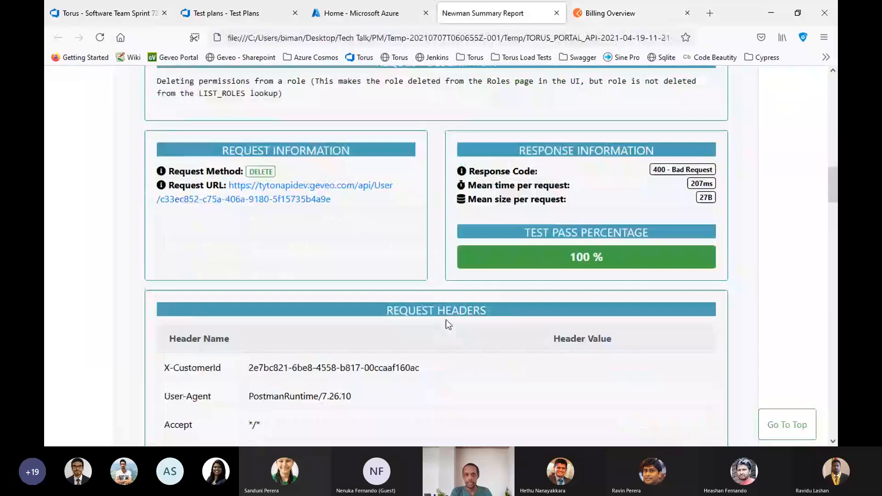
# Check the Newman report's failed tests and skipped tests sections.
pyautogui.scroll(18, 448, 321)
pyautogui.click(488, 126)
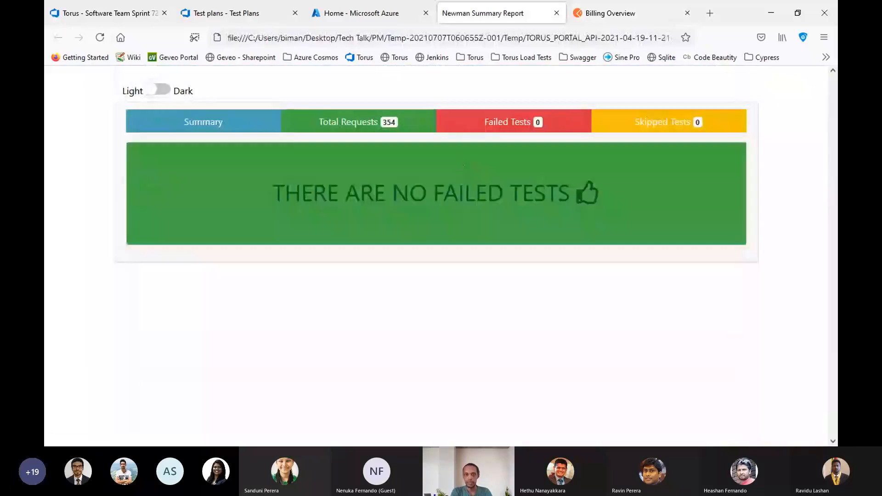
pyautogui.click(675, 125)
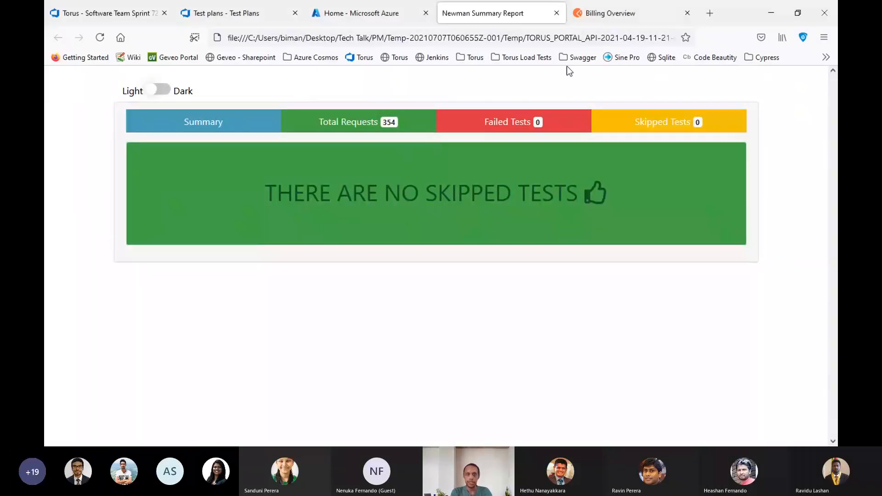
# Search the web for "loadium" in a new browser tab and open Loadium's Postman to JMeter Converter page.
pyautogui.click(712, 16)
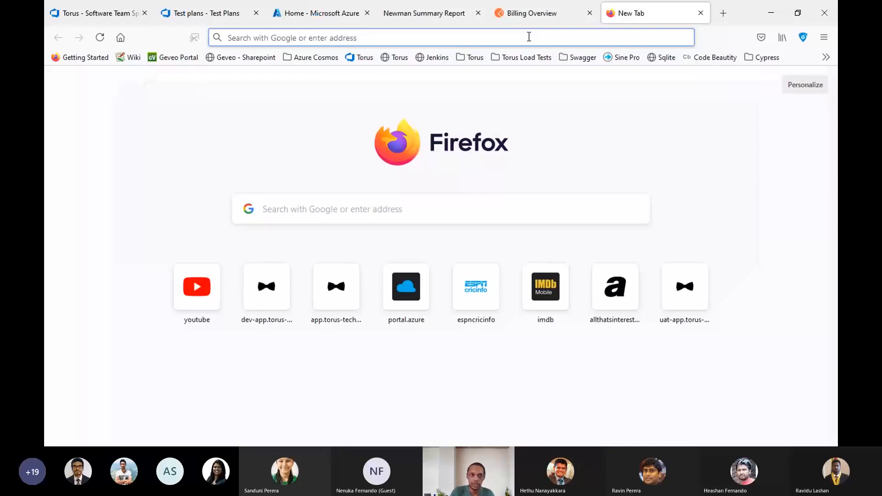
pyautogui.click(529, 37)
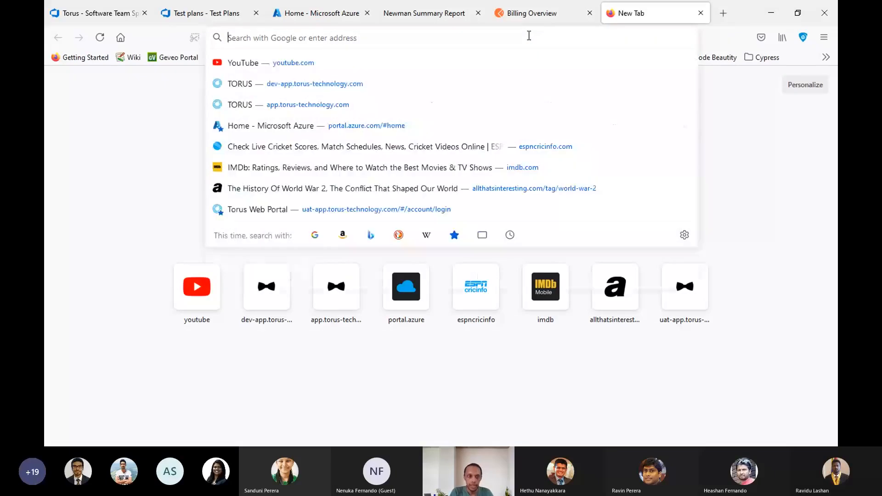
pyautogui.write('loadium')
pyautogui.press('Return')
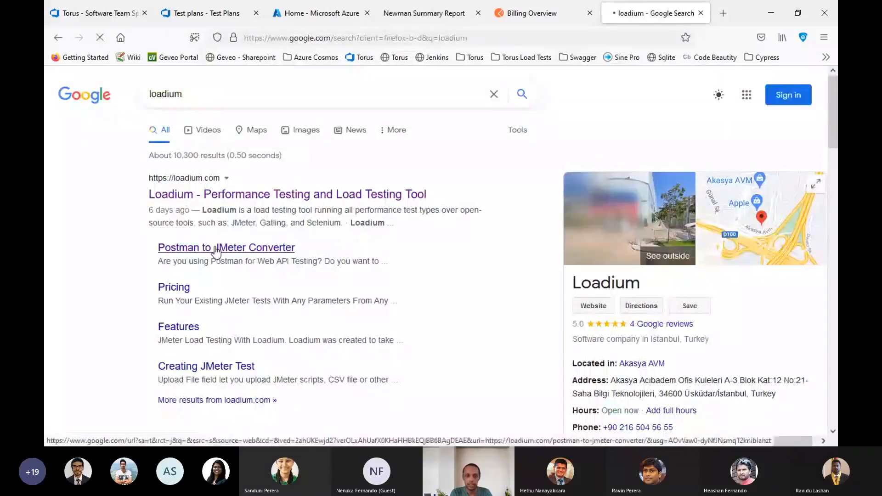
pyautogui.click(216, 250)
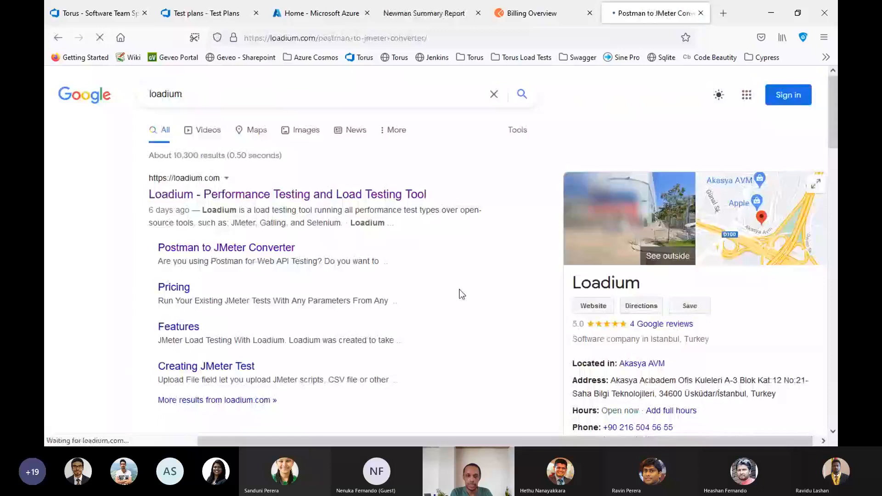
pyautogui.scroll(-5, 446, 335)
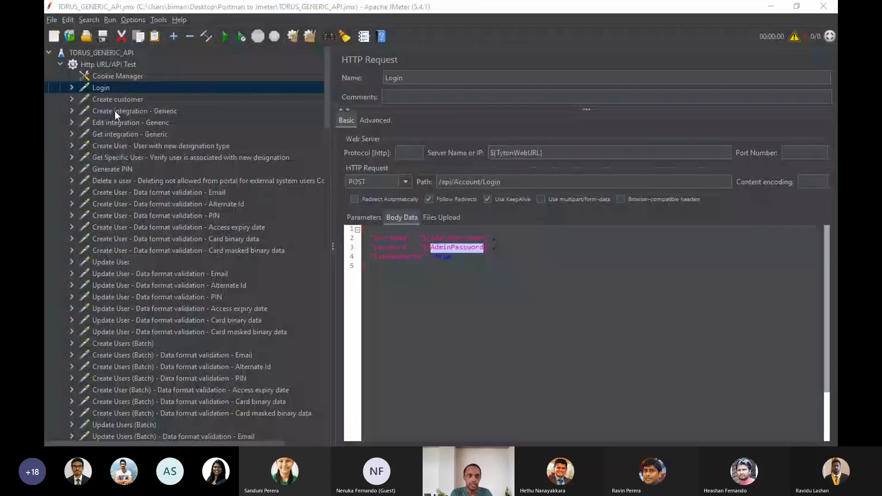
# In Apache JMeter, view the "Http URL/API Test" thread group's settings and browse its full list of API requests.
pyautogui.click(60, 64)
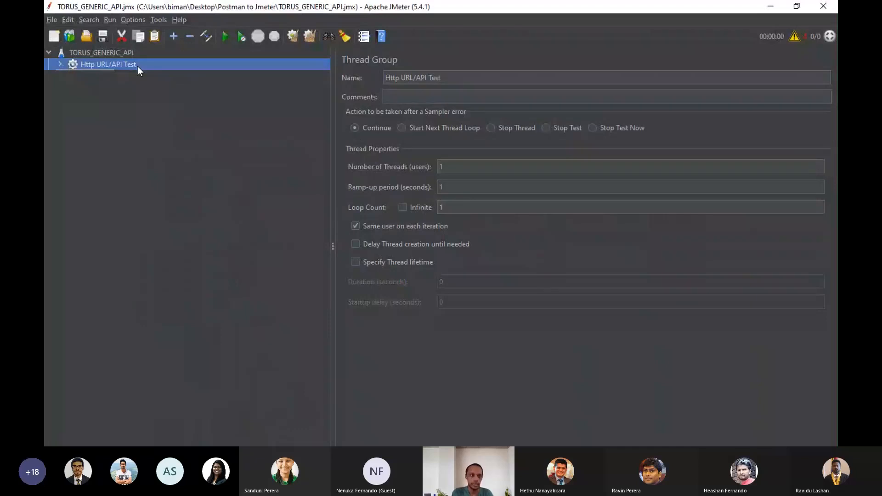
pyautogui.click(61, 64)
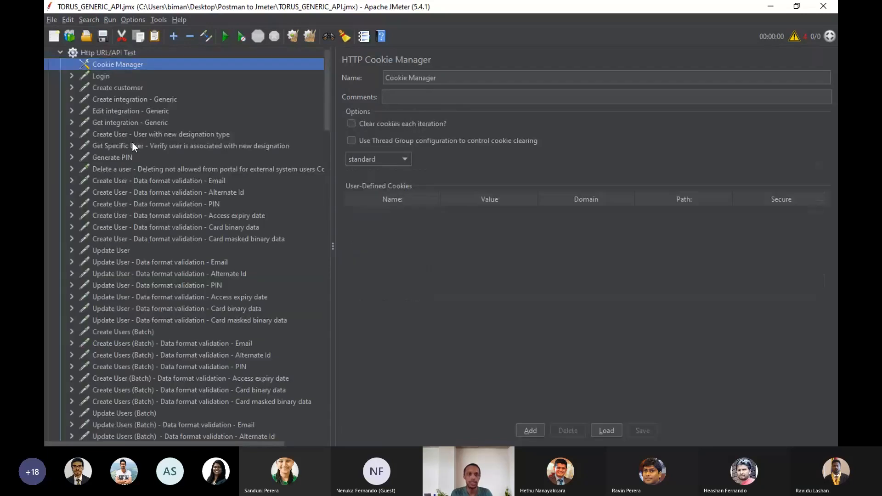
pyautogui.scroll(-15, 131, 141)
pyautogui.scroll(-15, 133, 145)
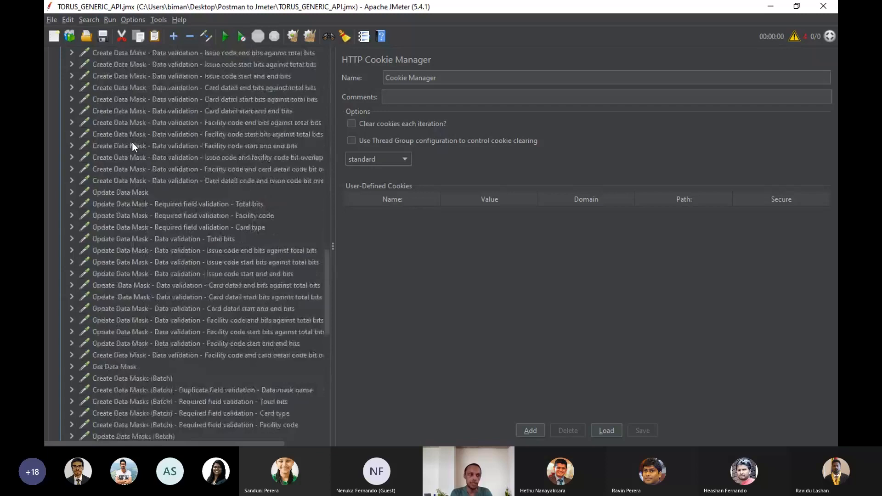
pyautogui.scroll(-10, 131, 141)
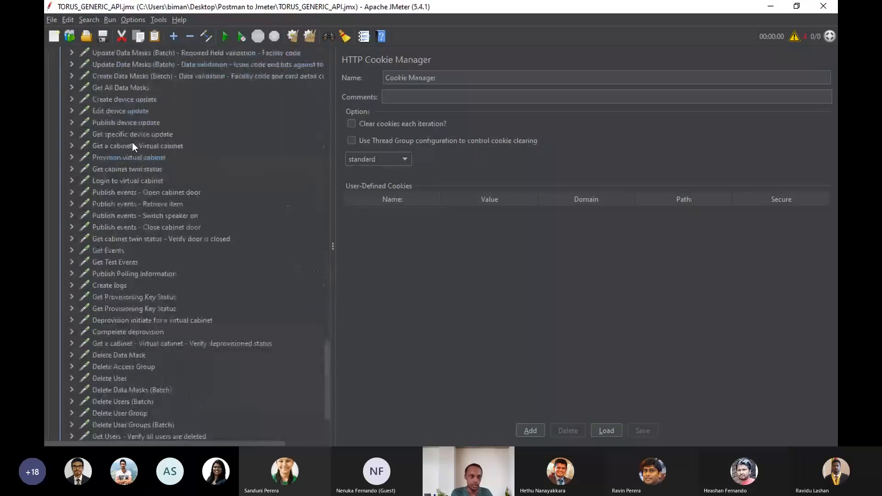
pyautogui.scroll(15, 132, 146)
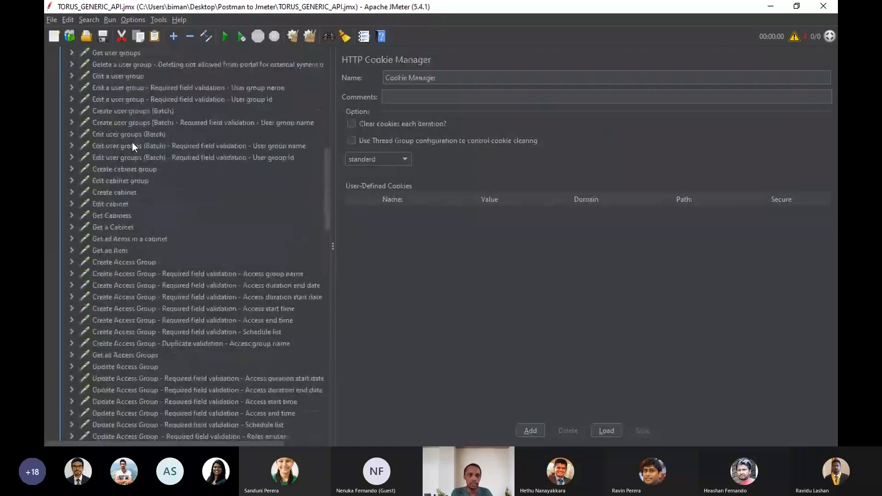
pyautogui.scroll(10, 132, 146)
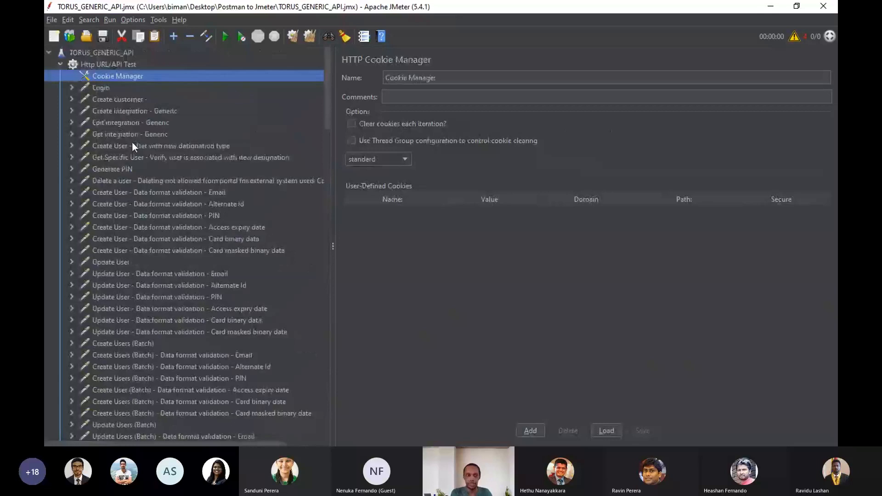
# Expand the Login request and examine its child elements, the TytonWebURL server variable and the username and password variables in its body data.
pyautogui.click(71, 87)
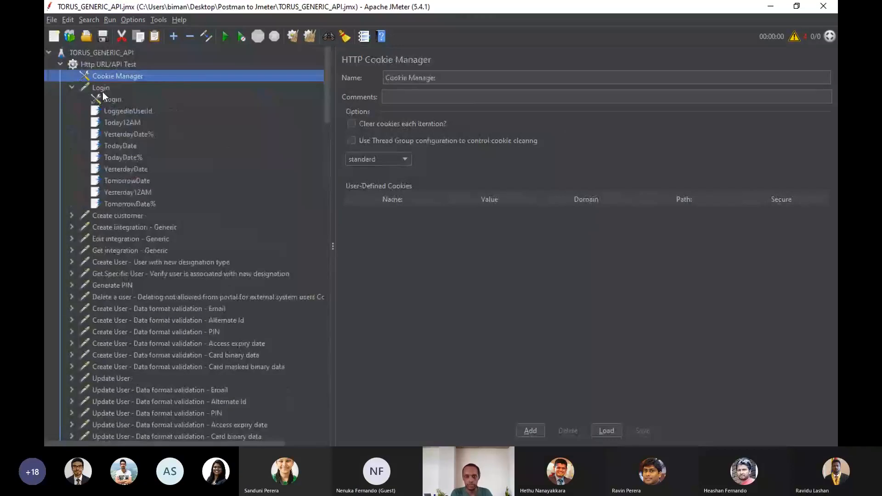
pyautogui.click(103, 91)
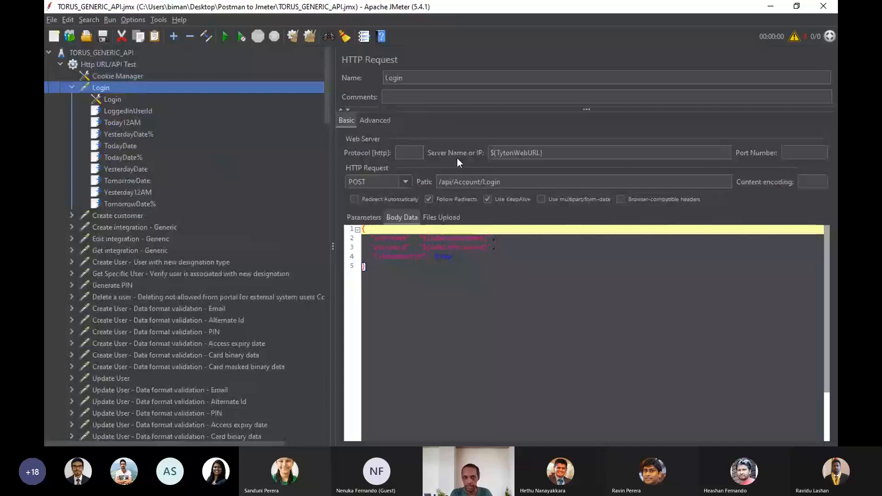
pyautogui.doubleClick(498, 151)
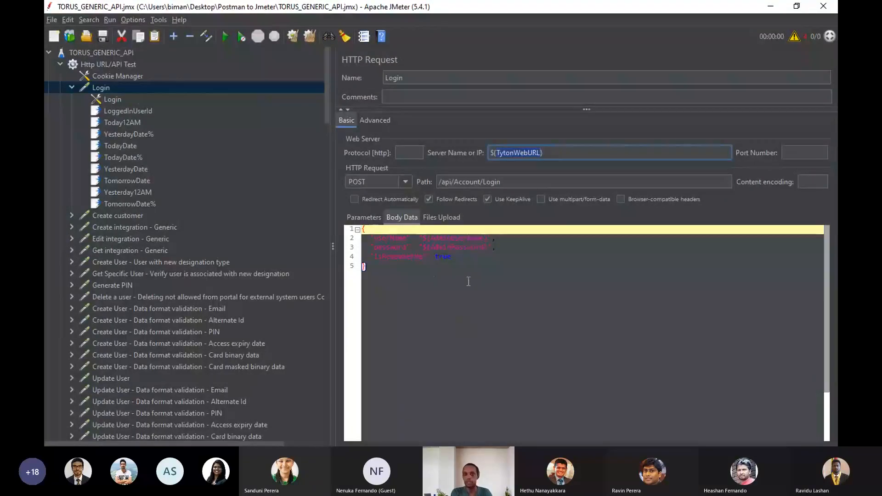
pyautogui.click(425, 239)
pyautogui.click(489, 247)
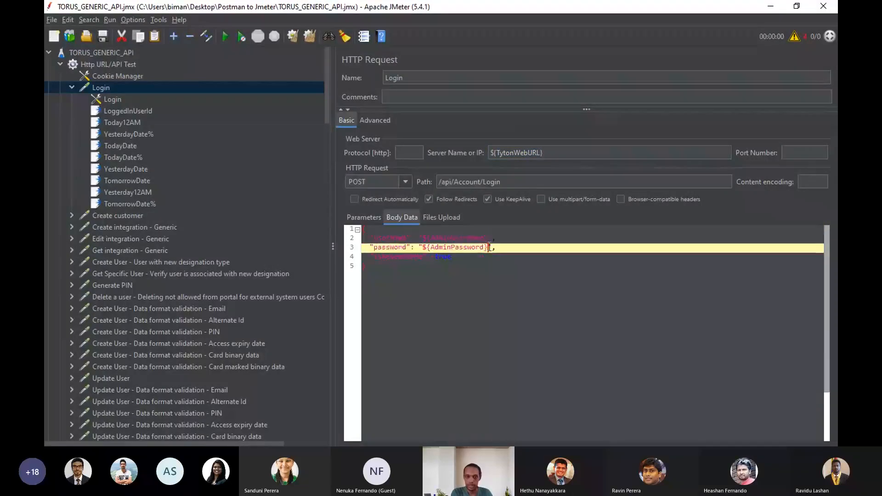
pyautogui.moveTo(489, 247); pyautogui.dragTo(422, 245)
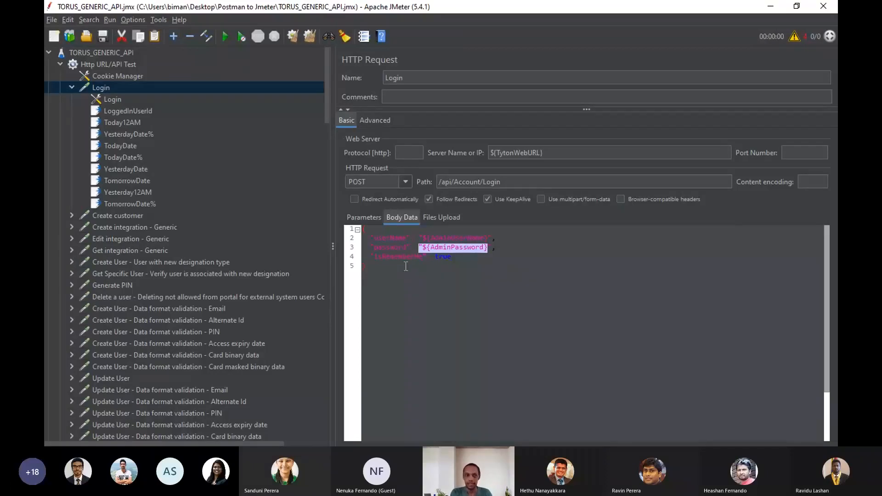
pyautogui.click(777, 435)
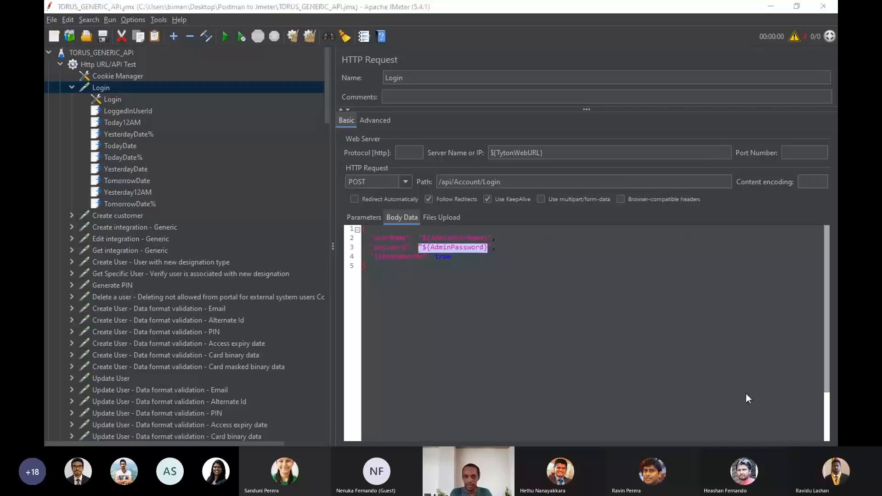